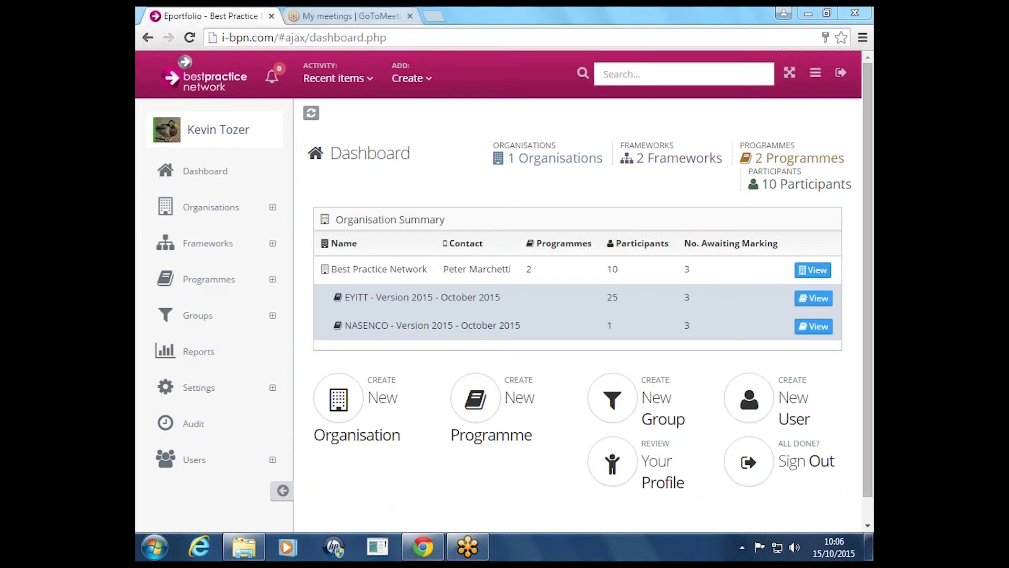
# Open the Programmes list (EYITT and NASENCO, October 2015), then expand Frameworks and Users in the sidebar
pyautogui.click(222, 283)
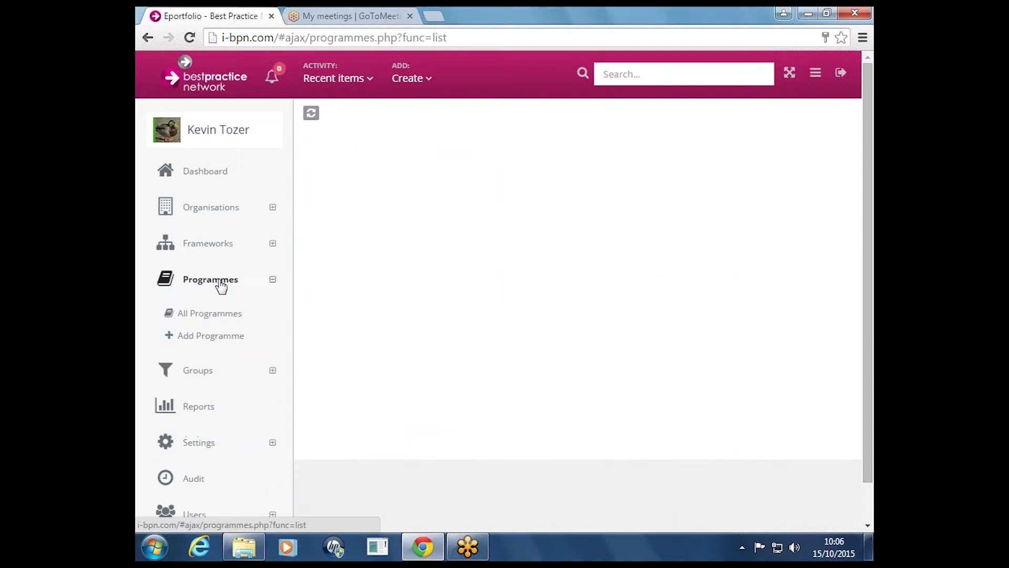
pyautogui.click(205, 255)
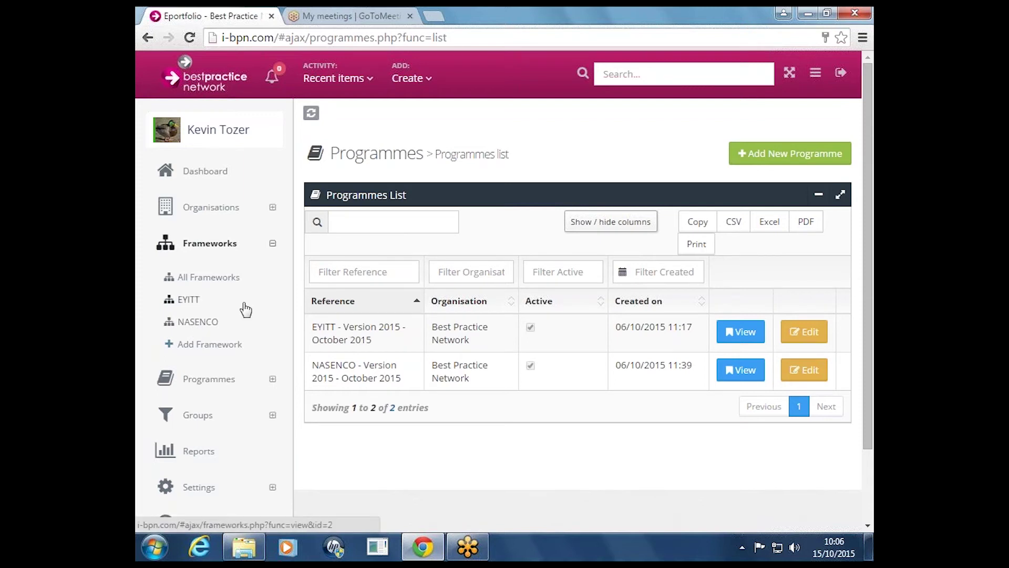
pyautogui.scroll(-3, 226, 395)
pyautogui.click(194, 473)
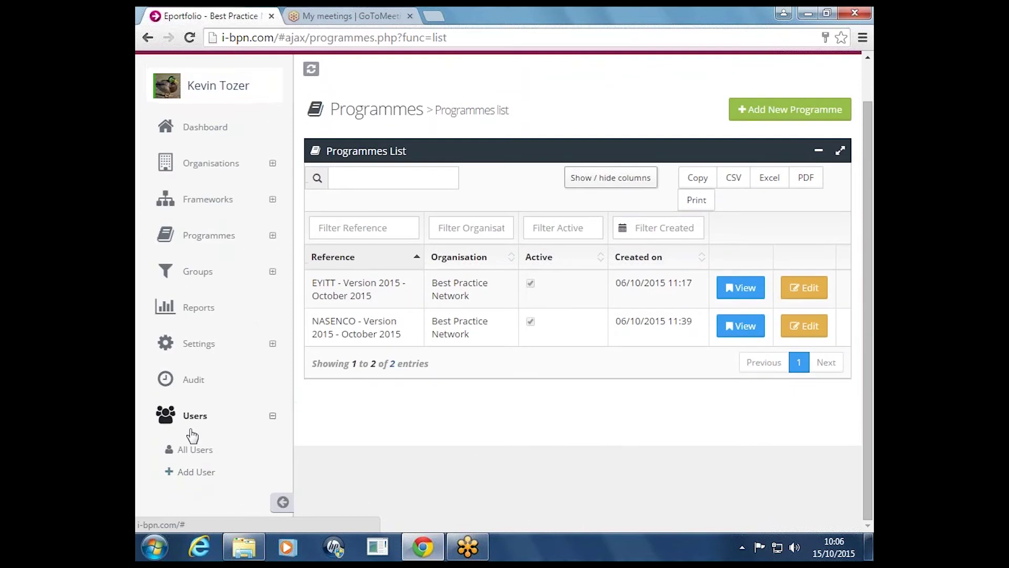
# View All Users with their access types and roles, then start adding a new user
pyautogui.click(196, 455)
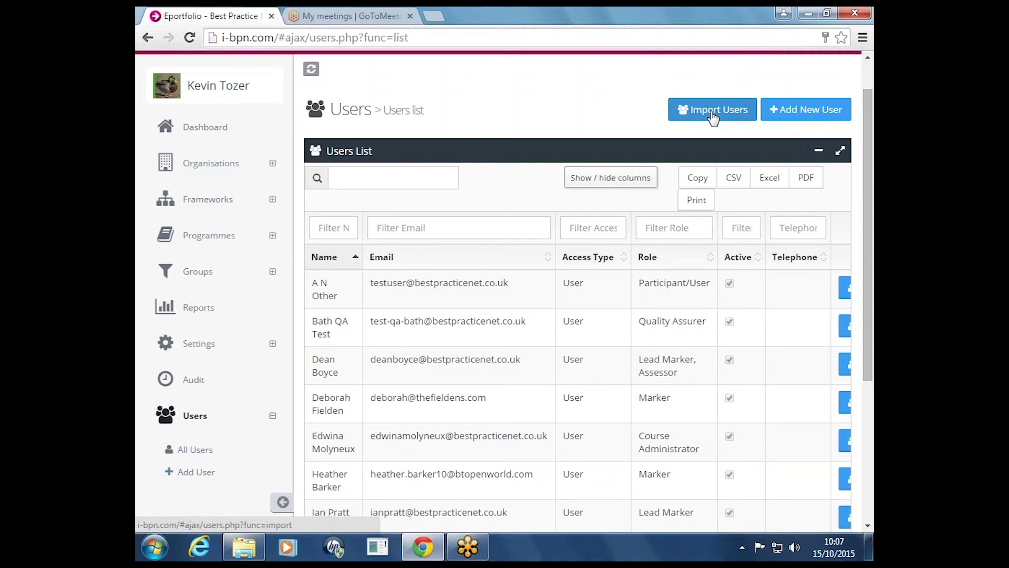
pyautogui.click(783, 111)
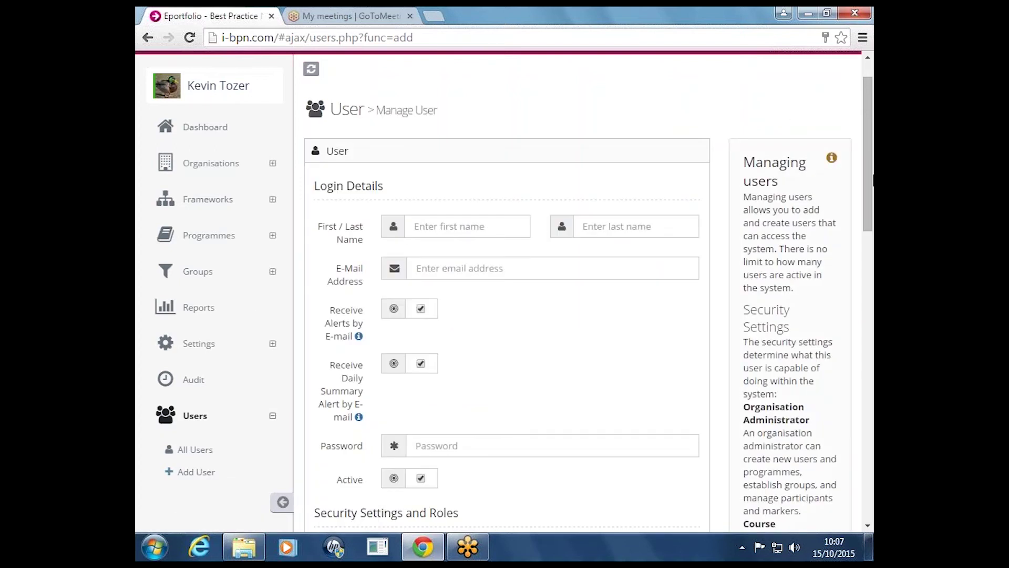
# Set the new user's Organisation to Best Practice Network on the Manage User form
pyautogui.scroll(-10, 866, 136)
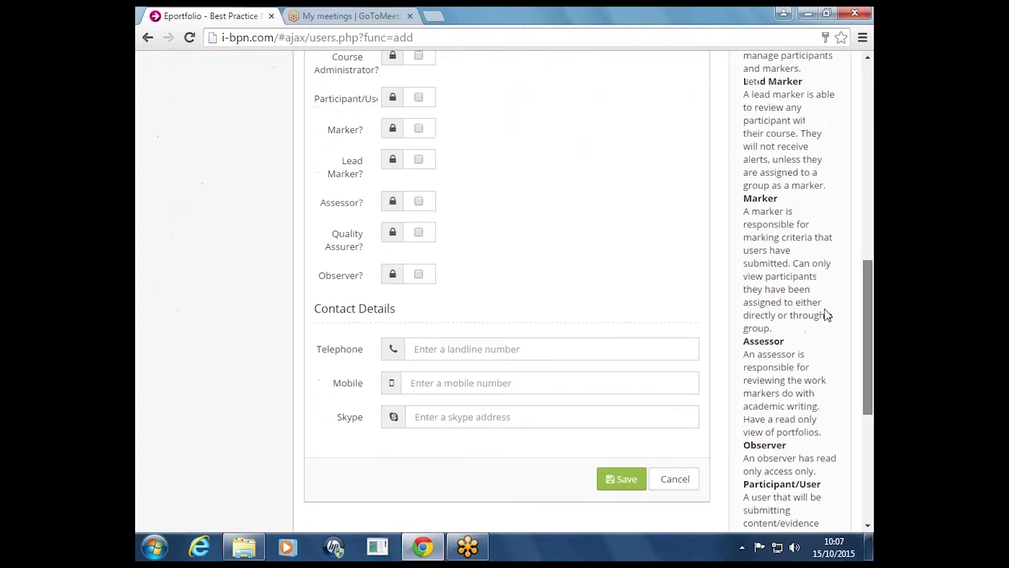
pyautogui.scroll(2, 831, 295)
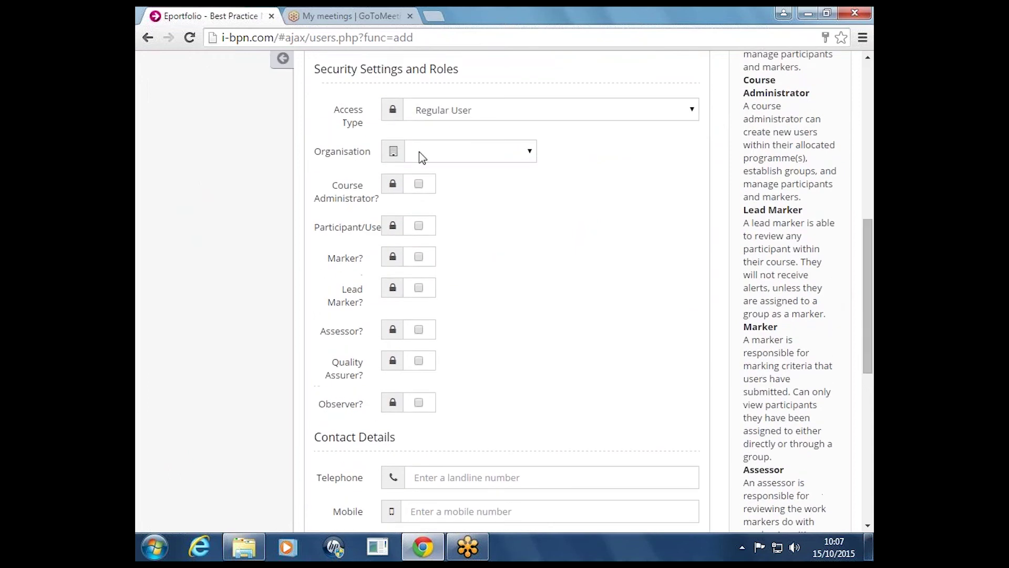
pyautogui.click(491, 150)
pyautogui.click(490, 149)
pyautogui.click(493, 159)
pyautogui.click(484, 185)
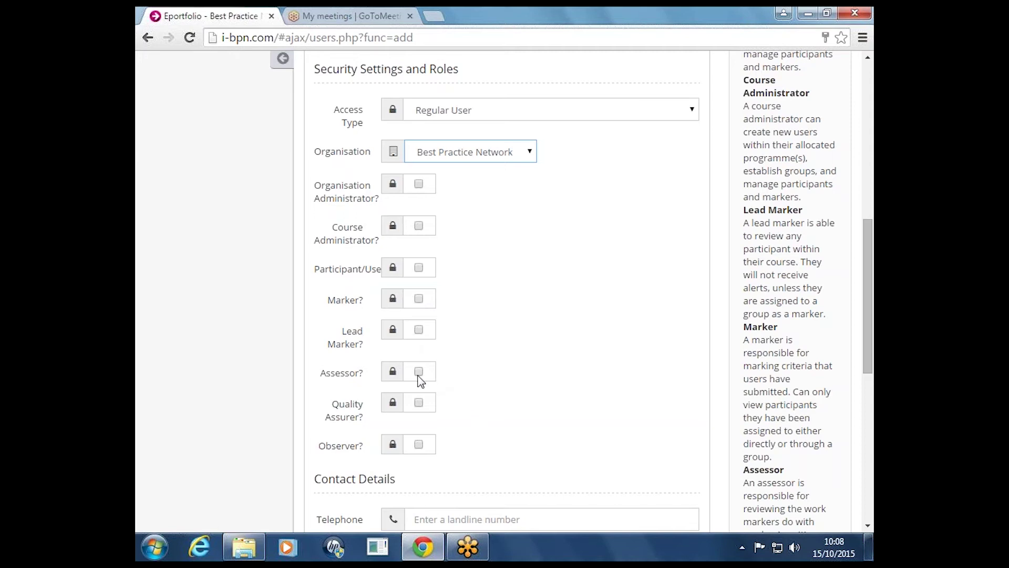
pyautogui.scroll(10, 423, 380)
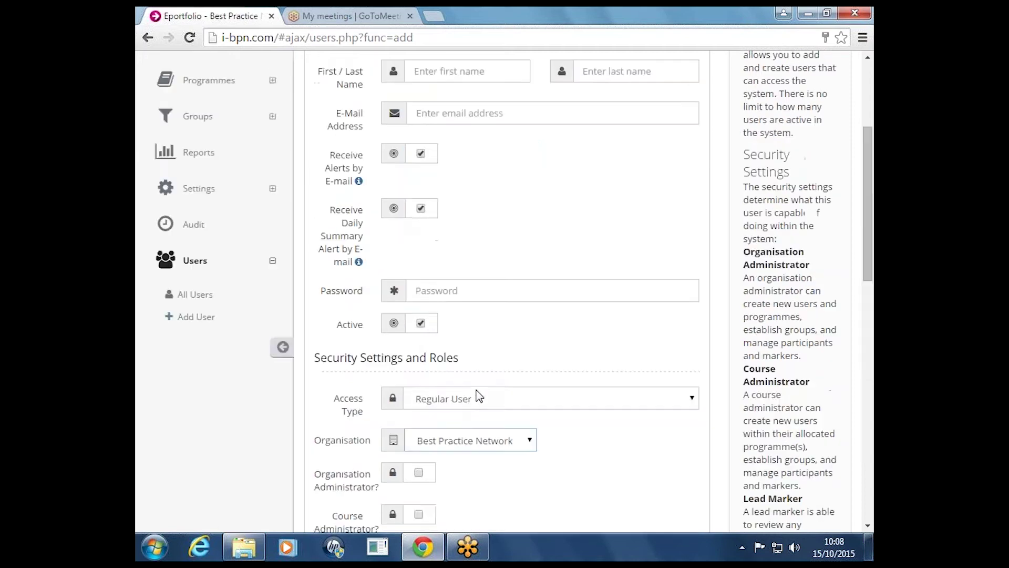
pyautogui.scroll(-6, 506, 376)
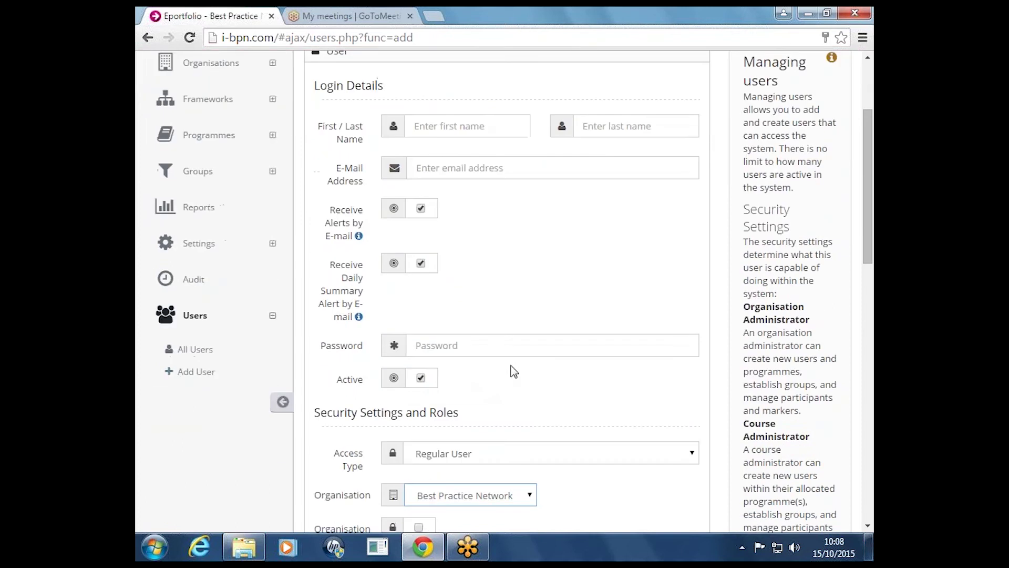
pyautogui.scroll(-1, 507, 376)
pyautogui.scroll(-1, 532, 355)
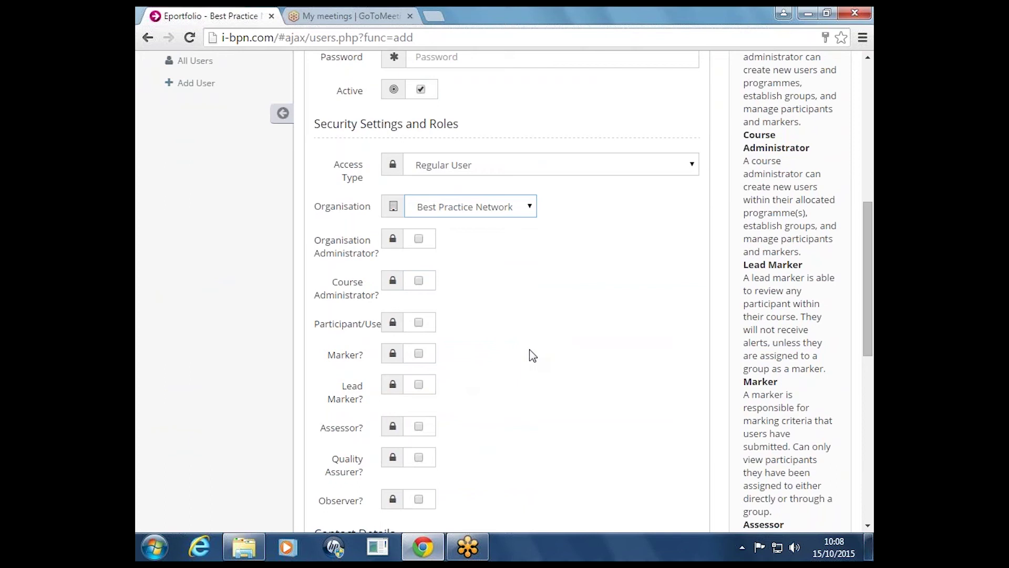
pyautogui.scroll(-1, 528, 353)
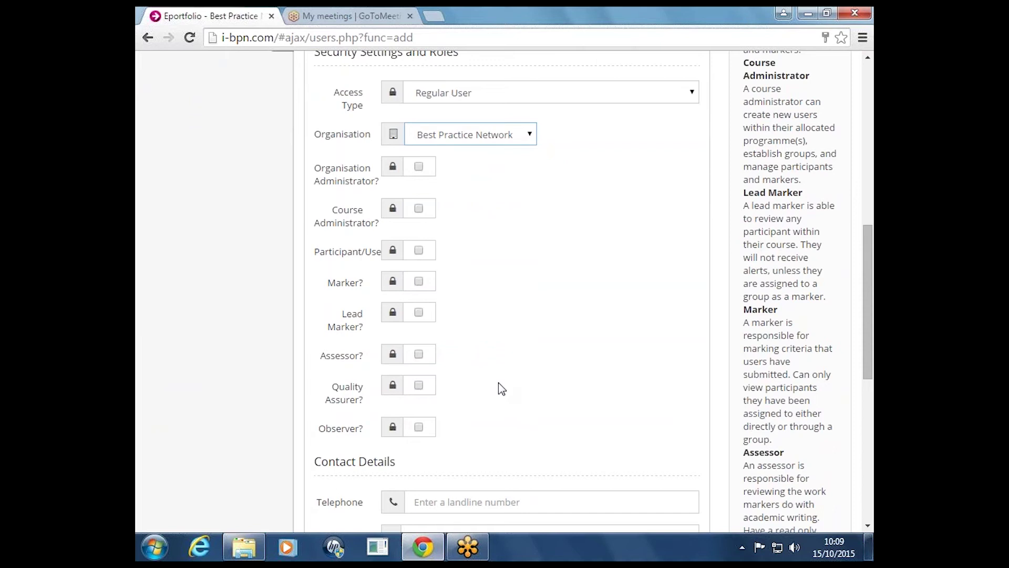
pyautogui.scroll(10, 500, 386)
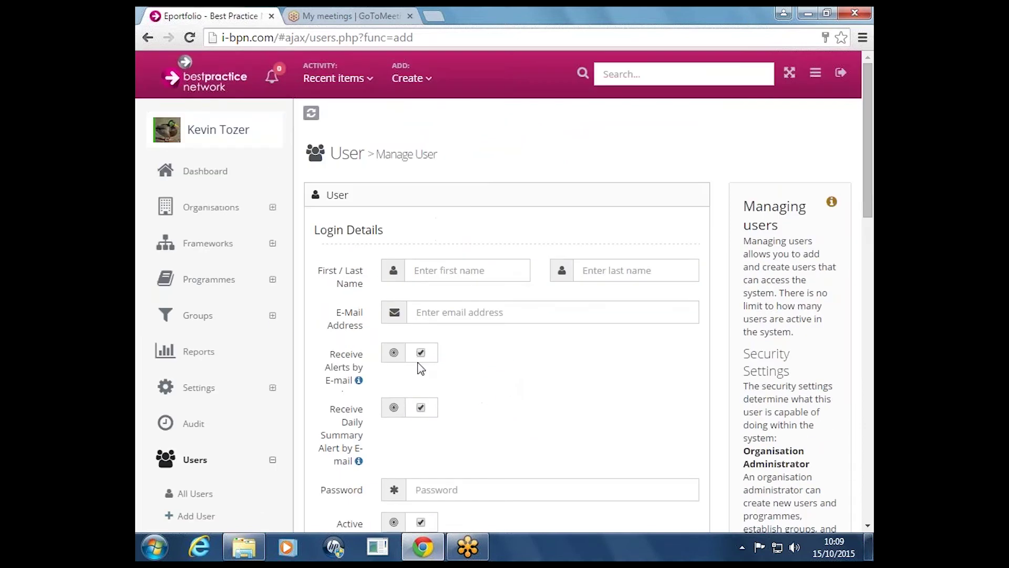
pyautogui.scroll(-3, 219, 389)
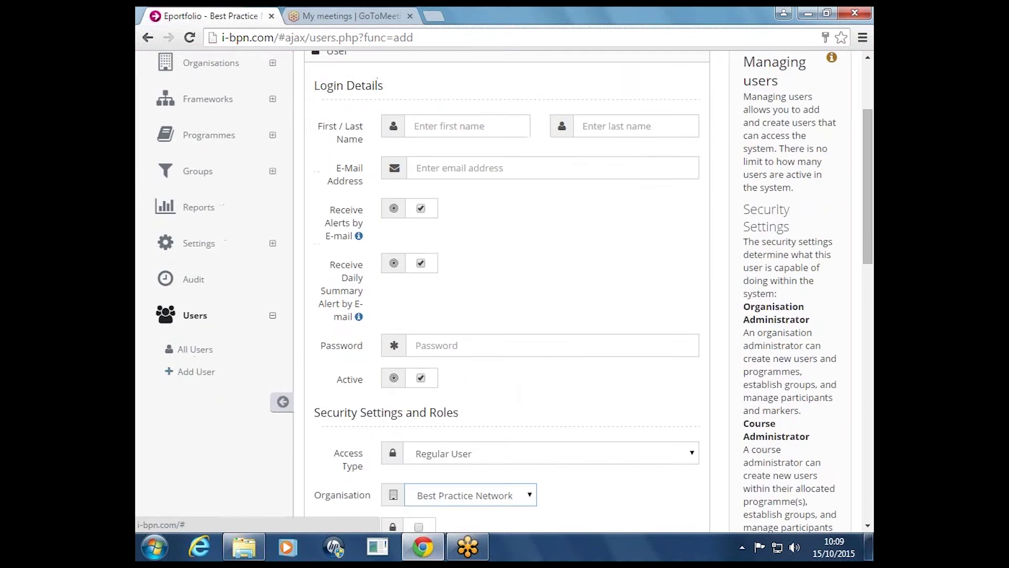
# From All Users, open the first test user's EYITT profile and choose Masquerade / Auto Login
pyautogui.click(196, 351)
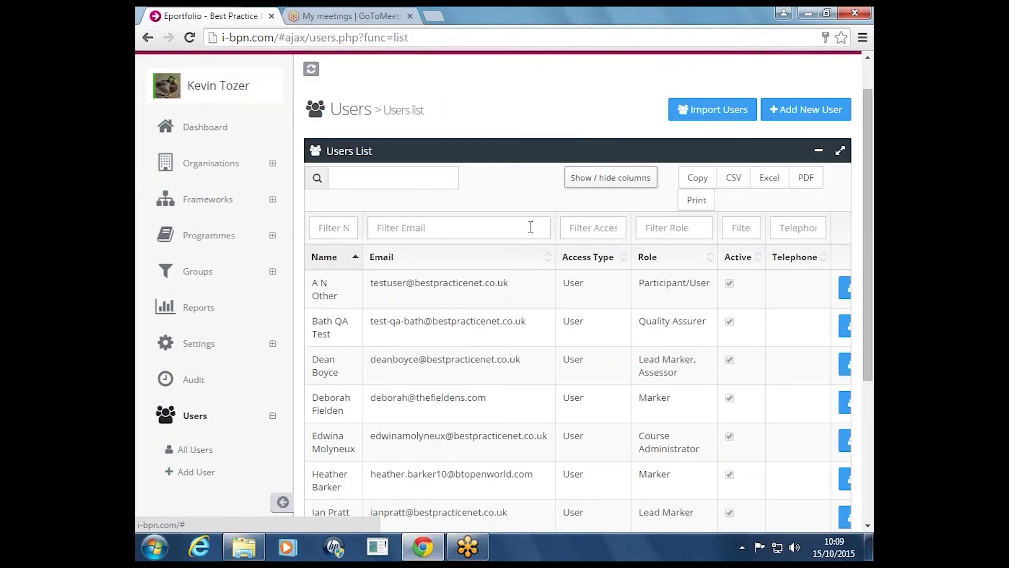
pyautogui.click(846, 288)
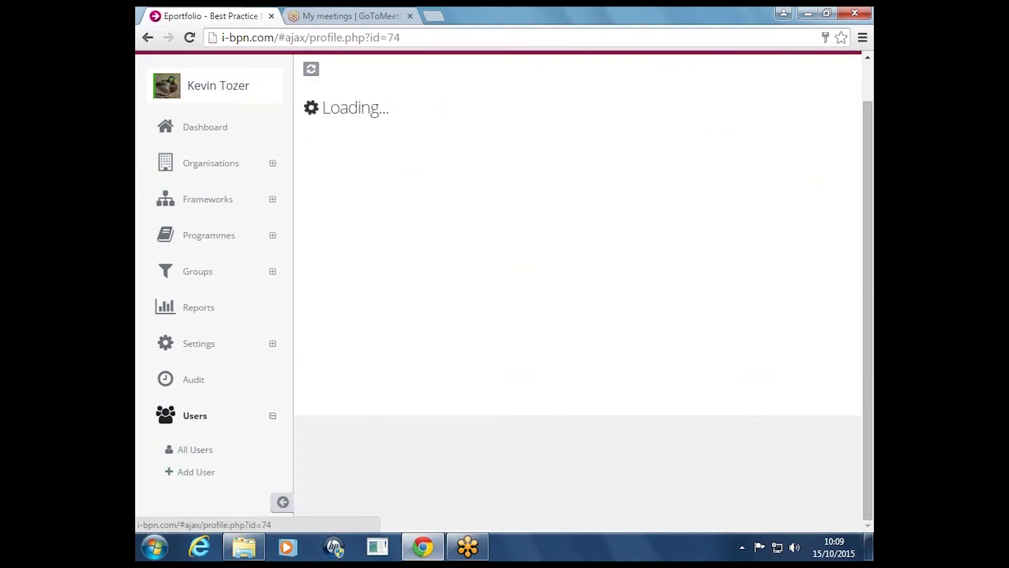
pyautogui.scroll(-6, 576, 322)
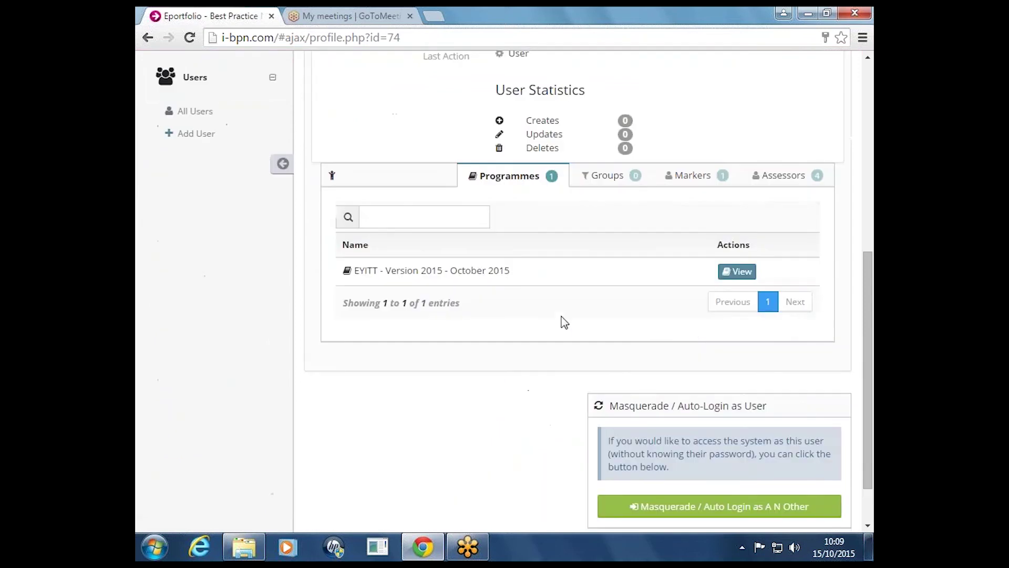
pyautogui.click(668, 511)
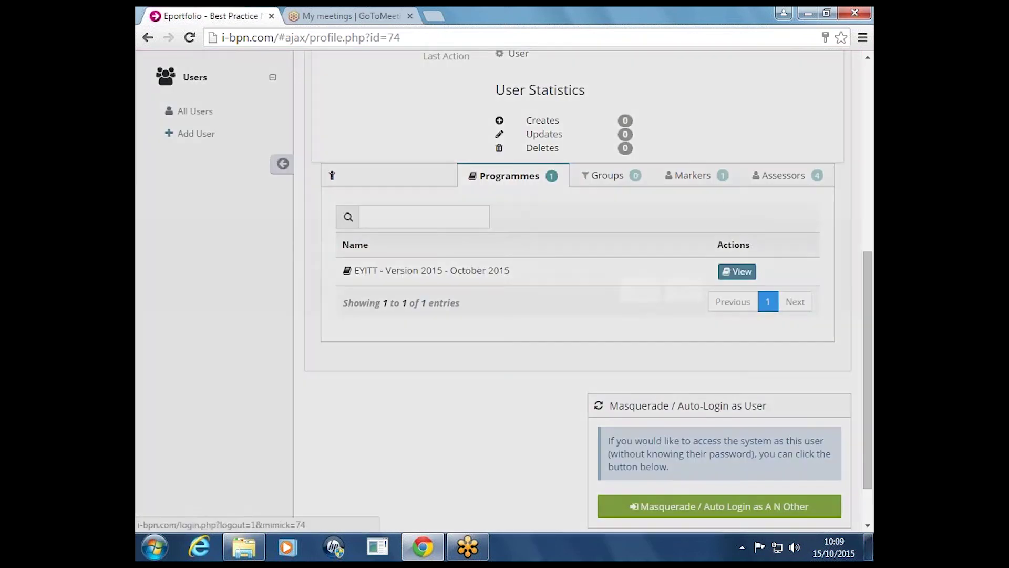
# Confirm masquerading as the test user and look over their EYITT dashboard
pyautogui.click(641, 289)
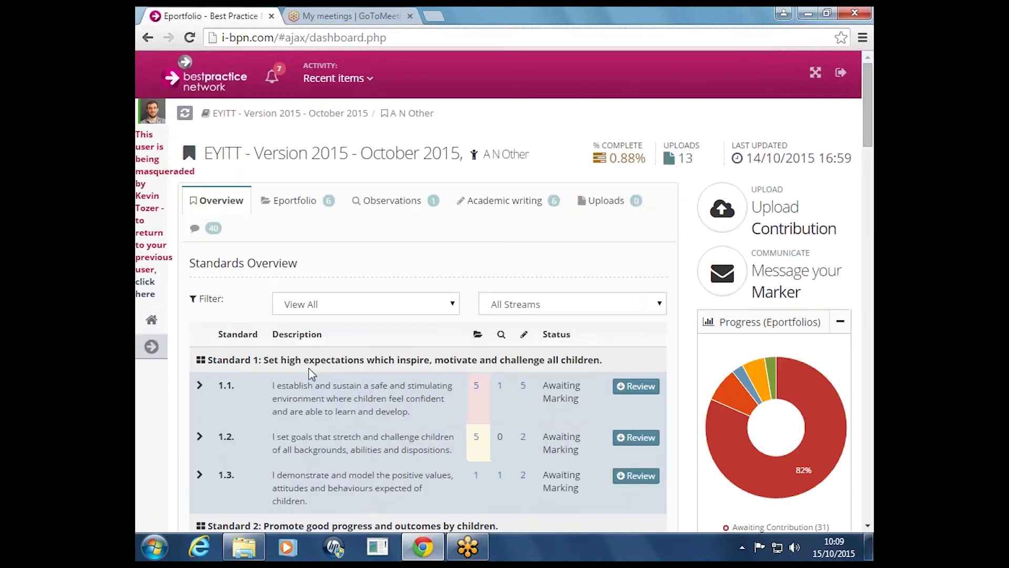
pyautogui.scroll(-15, 375, 329)
pyautogui.scroll(20, 375, 329)
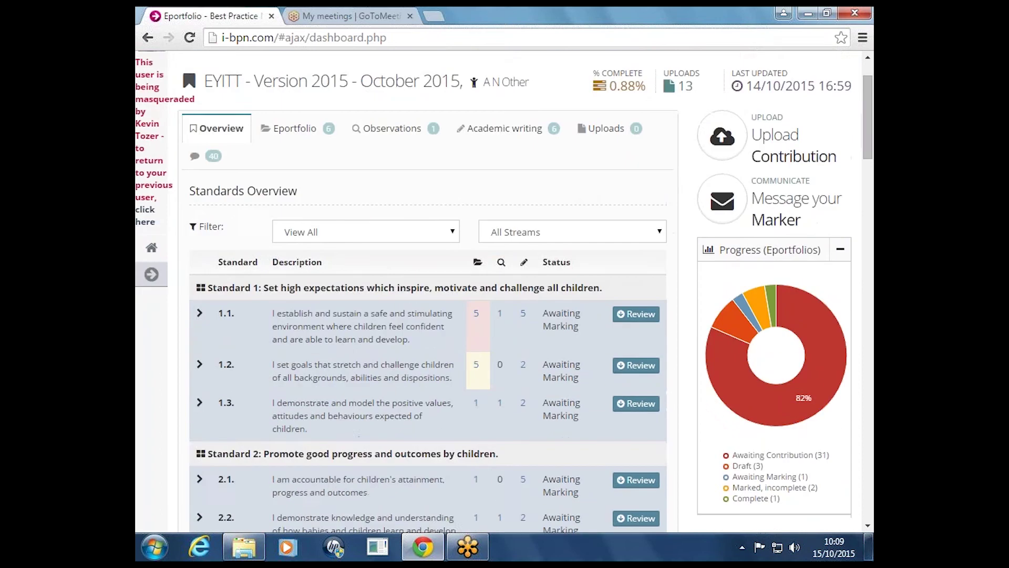
pyautogui.scroll(-1, 785, 398)
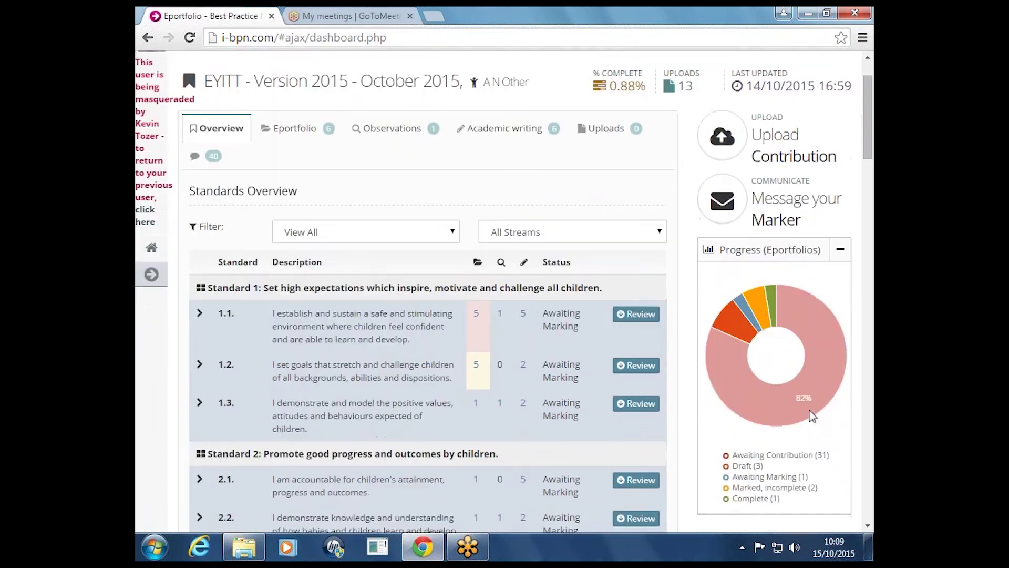
pyautogui.scroll(-1, 733, 398)
pyautogui.scroll(-3, 732, 394)
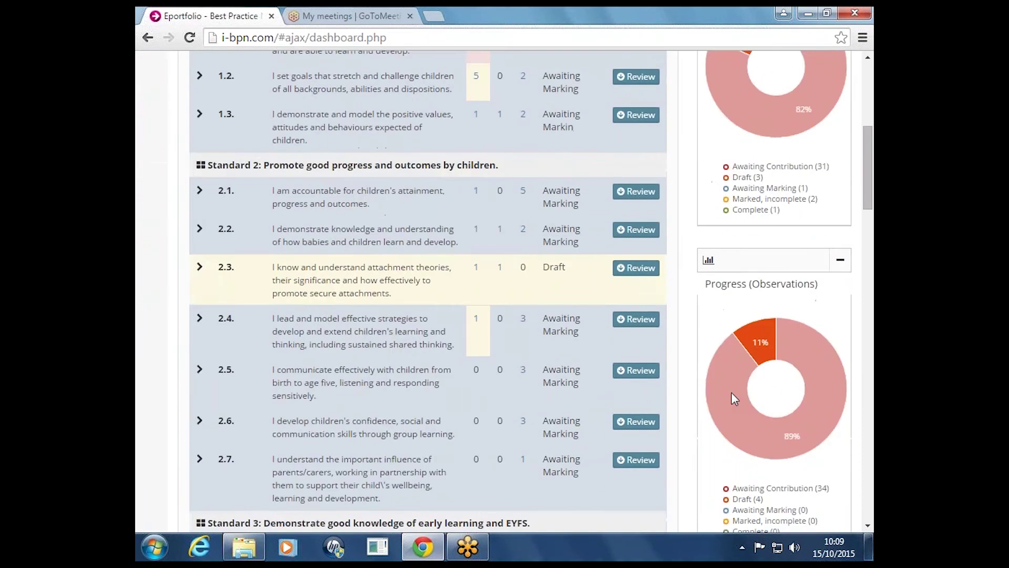
pyautogui.scroll(2, 731, 392)
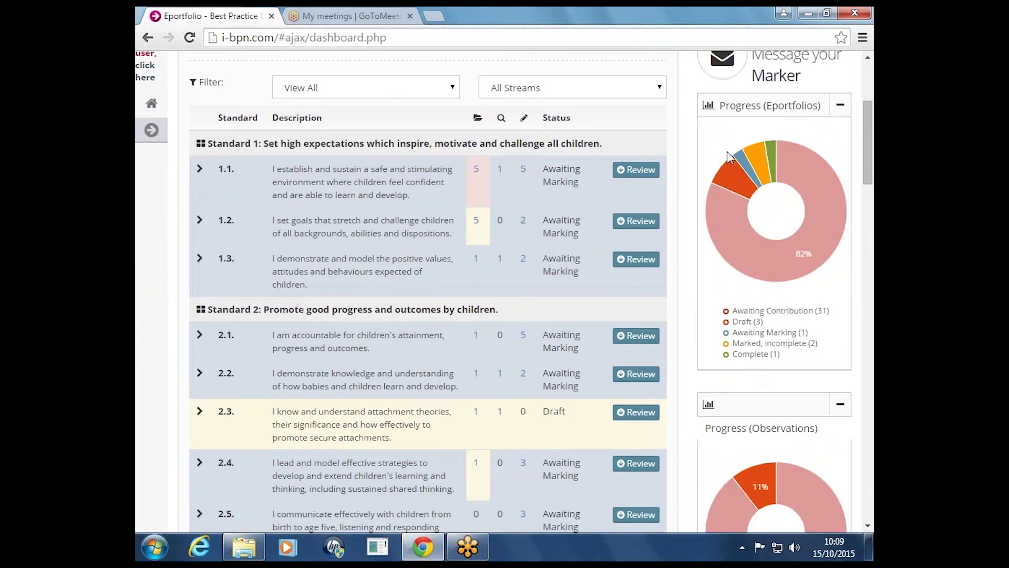
# Filter standards to Draft, Awaiting Marking, then Marked, incomplete, and return to the administrator account
pyautogui.click(730, 173)
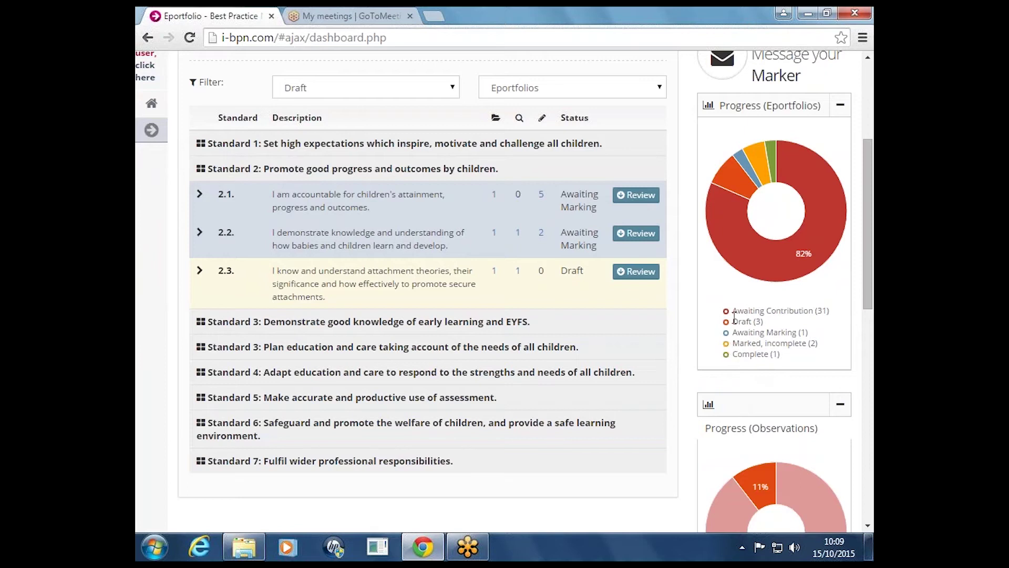
pyautogui.click(741, 163)
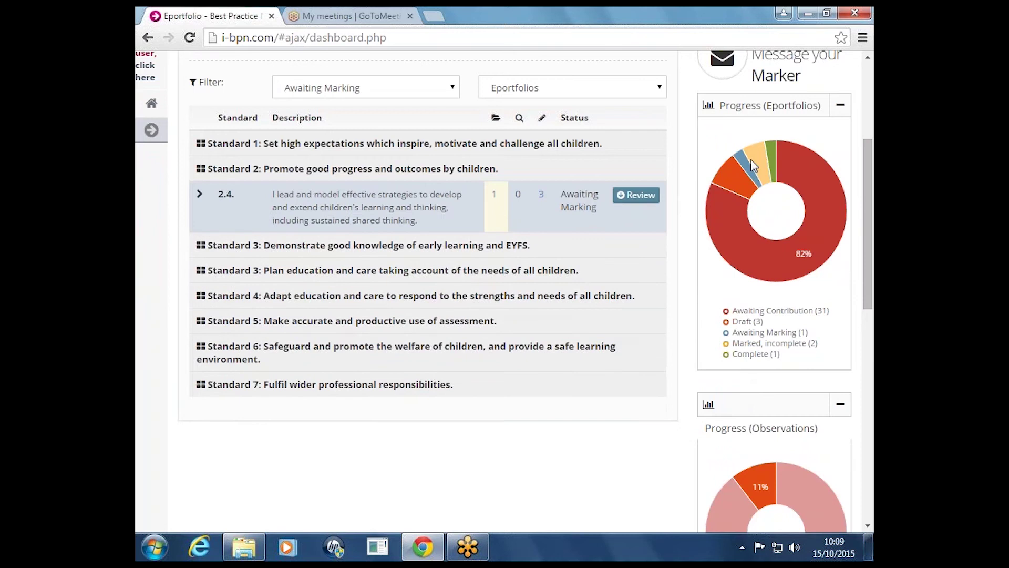
pyautogui.click(751, 161)
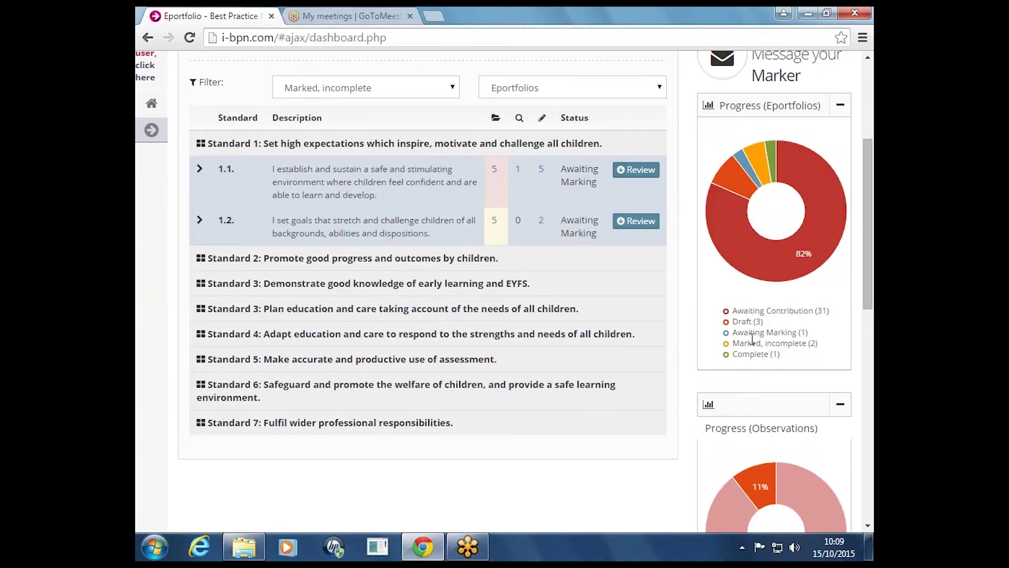
pyautogui.scroll(4, 755, 347)
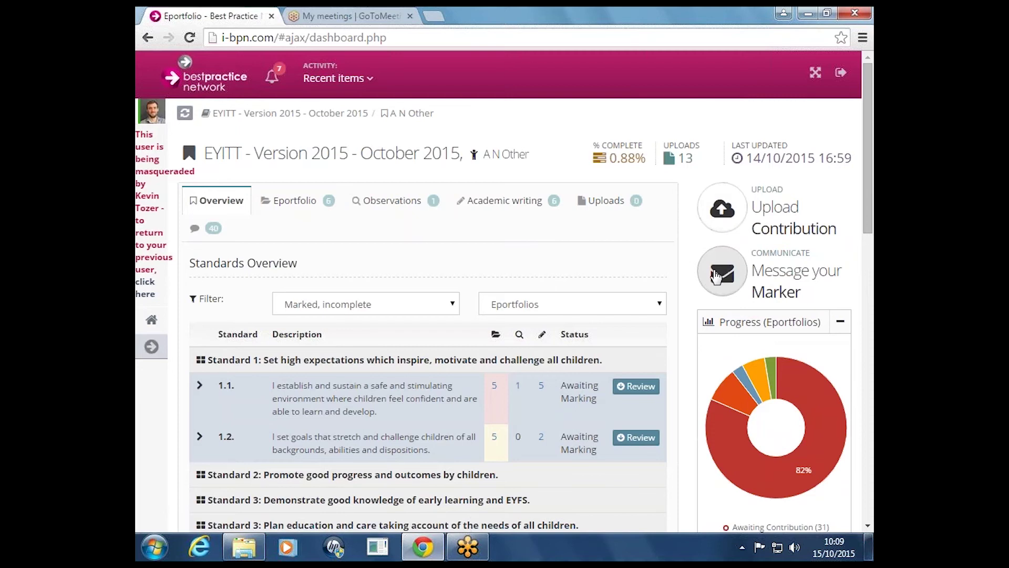
pyautogui.click(152, 346)
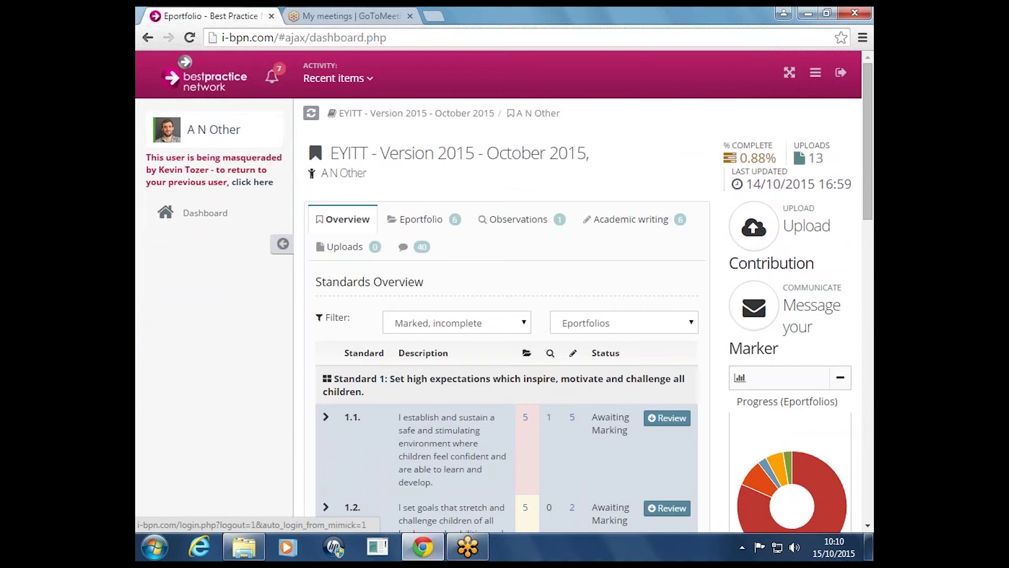
pyautogui.click(252, 182)
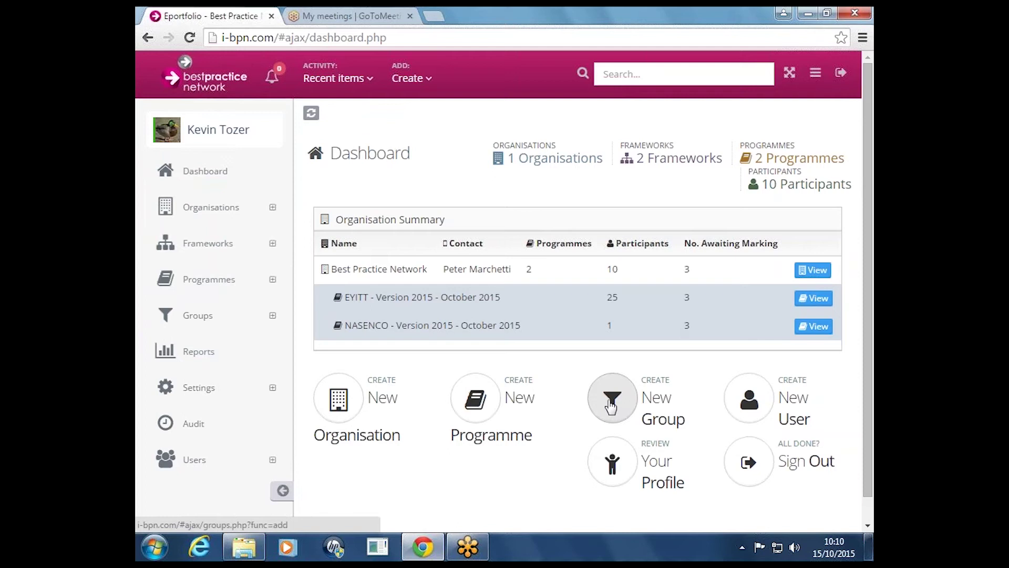
# List All Users, scroll the table right to reveal View/Edit, and view the course administrator's profile
pyautogui.click(192, 465)
pyautogui.scroll(-1, 193, 468)
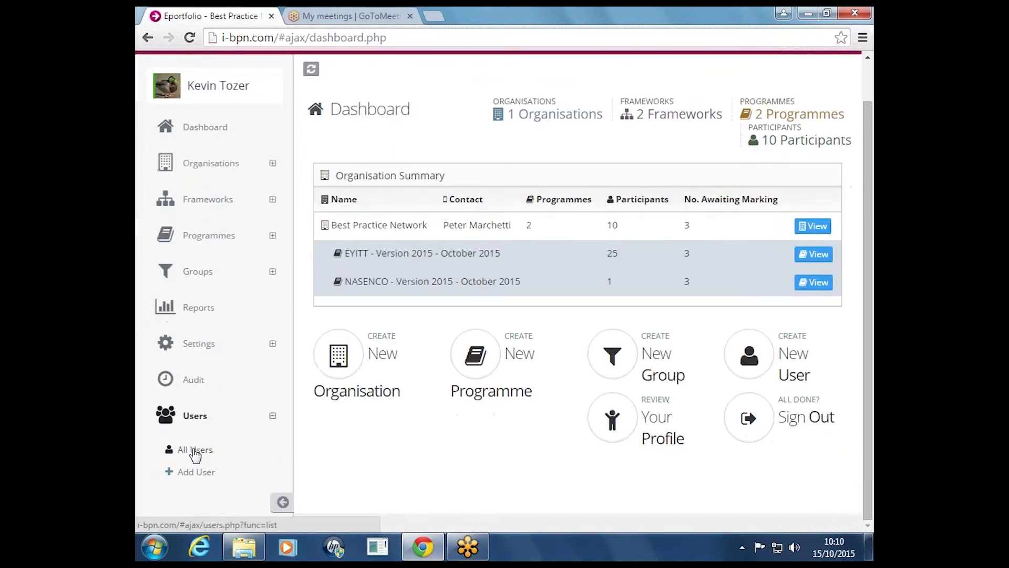
pyautogui.click(194, 450)
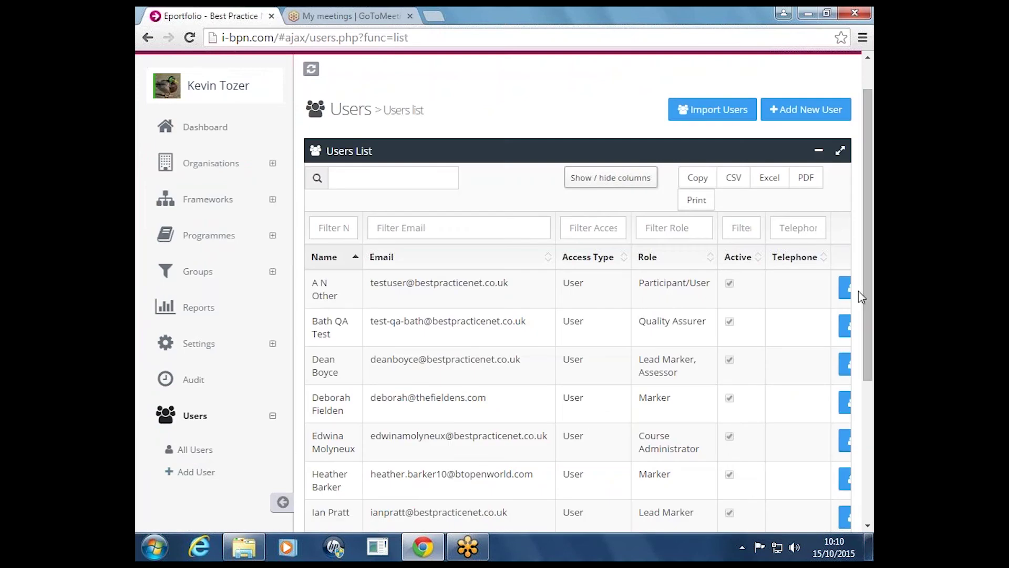
pyautogui.scroll(-5, 864, 292)
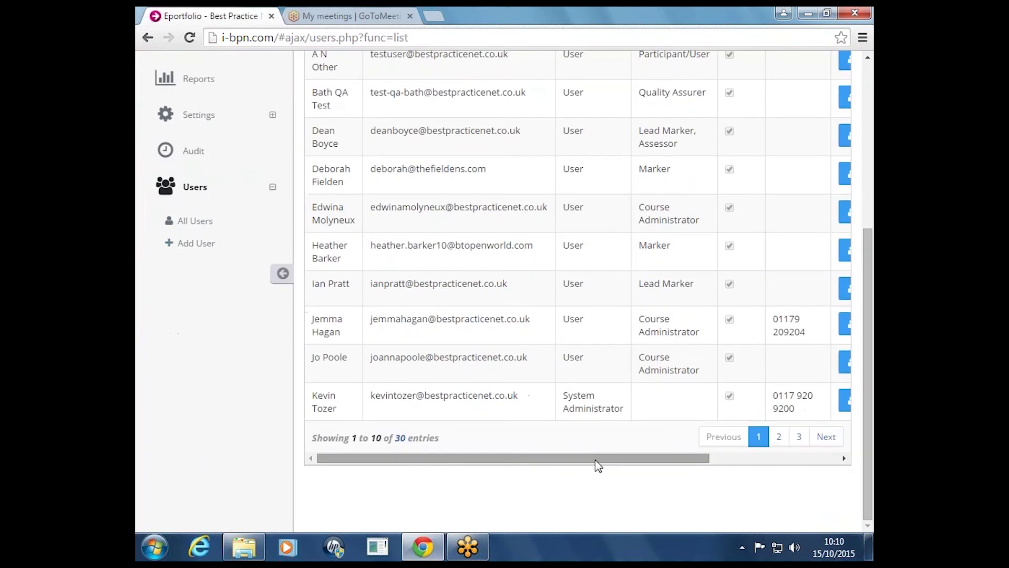
pyautogui.moveTo(596, 461); pyautogui.dragTo(689, 461)
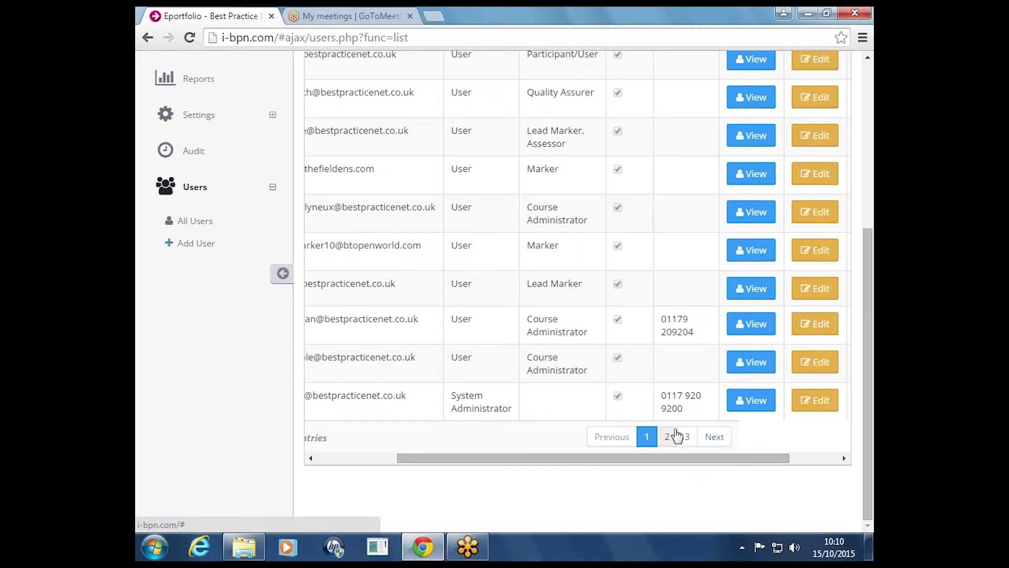
pyautogui.click(752, 212)
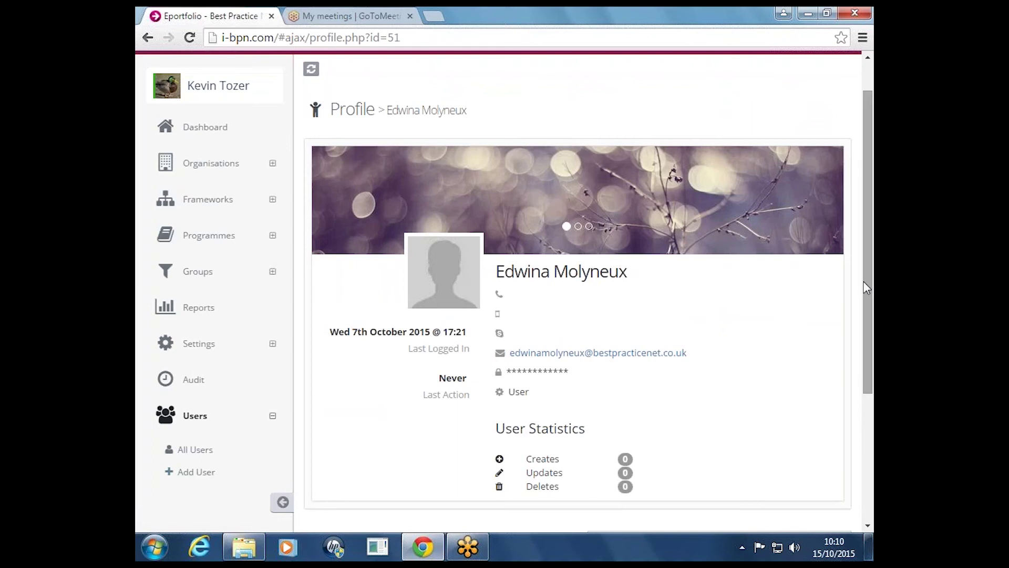
# Masquerade as the course administrator from their profile and confirm the login
pyautogui.scroll(-3, 849, 342)
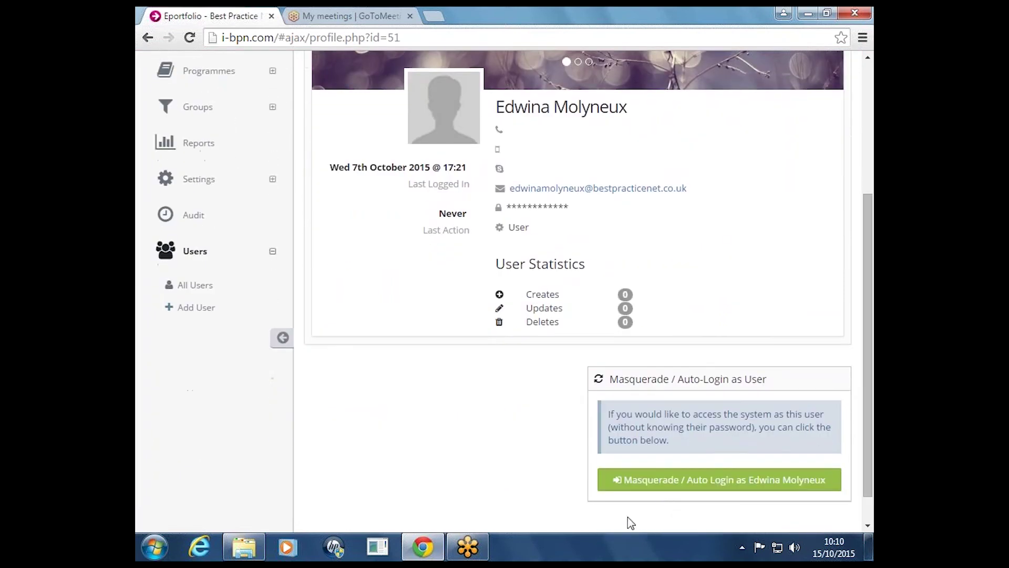
pyautogui.click(664, 485)
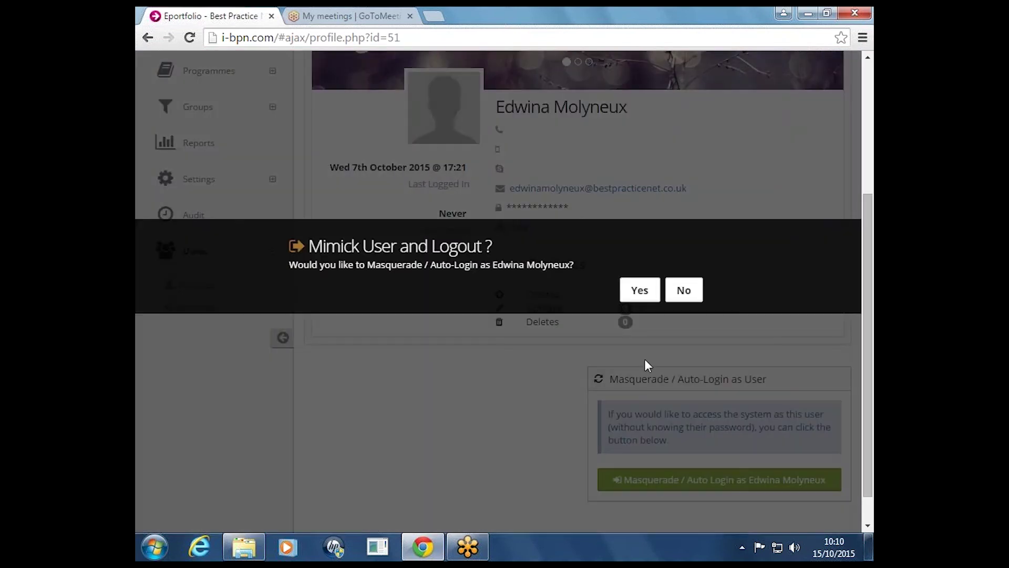
pyautogui.click(640, 290)
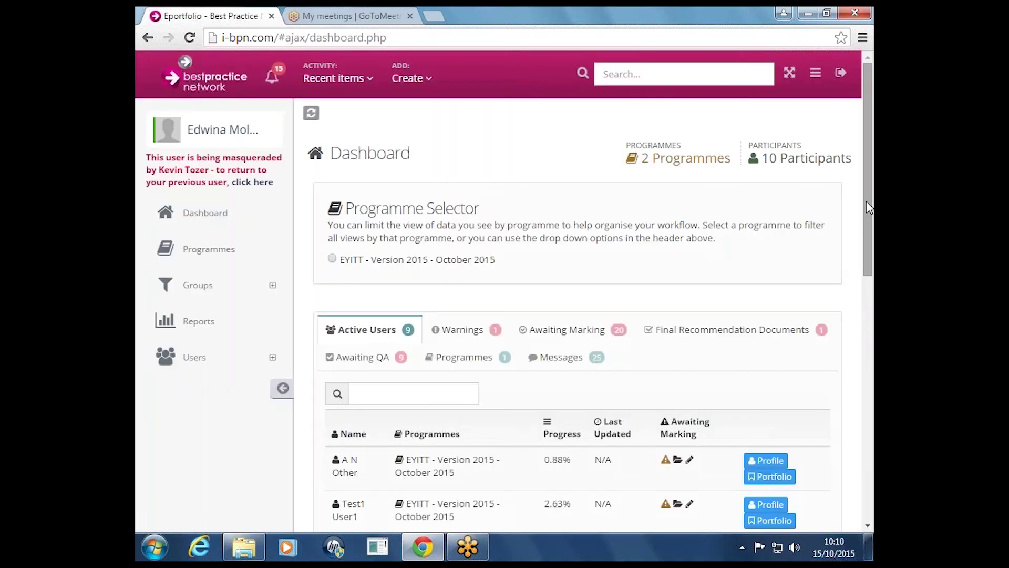
# Scroll through the dashboard's Active Users table of 9 EYITT users, progress 0.00% to 2.63%
pyautogui.moveTo(866, 201); pyautogui.dragTo(862, 288)
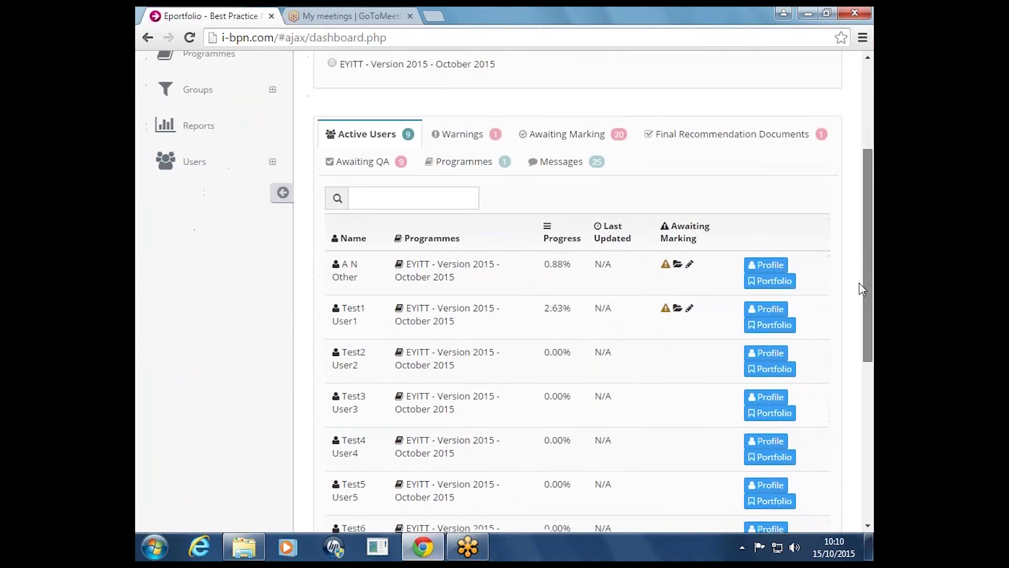
pyautogui.scroll(3, 862, 288)
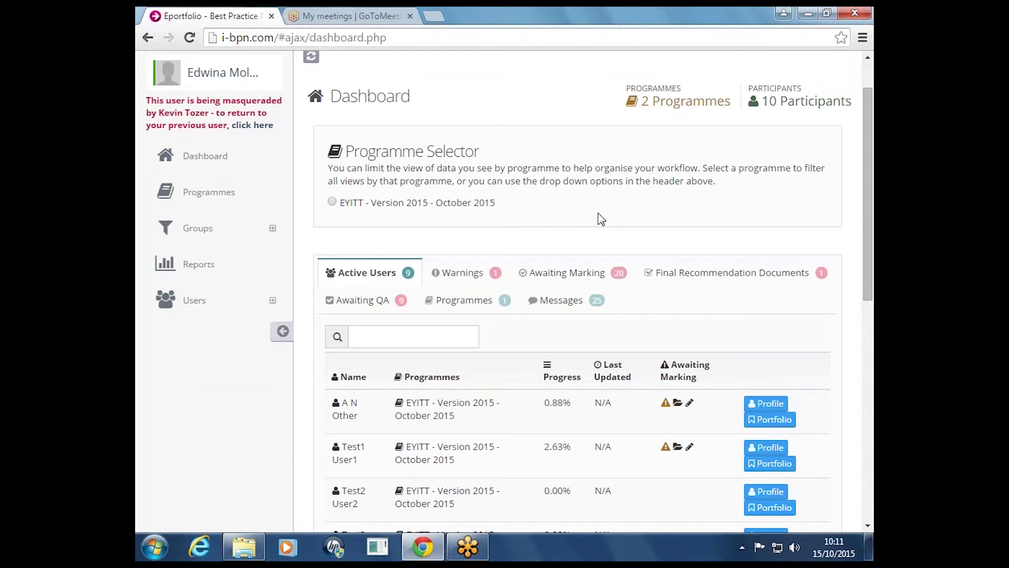
pyautogui.scroll(-1, 596, 221)
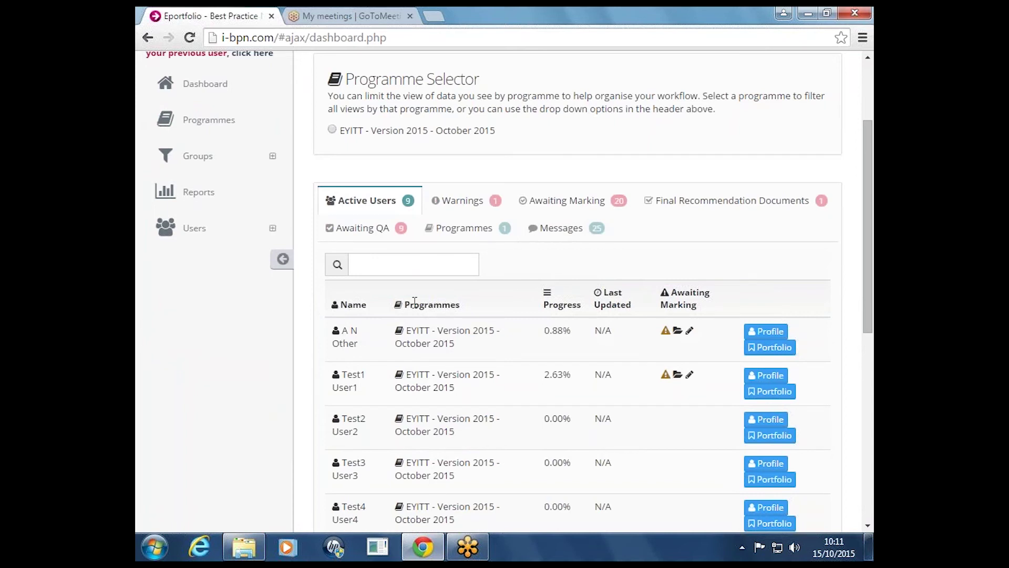
pyautogui.scroll(-2, 407, 336)
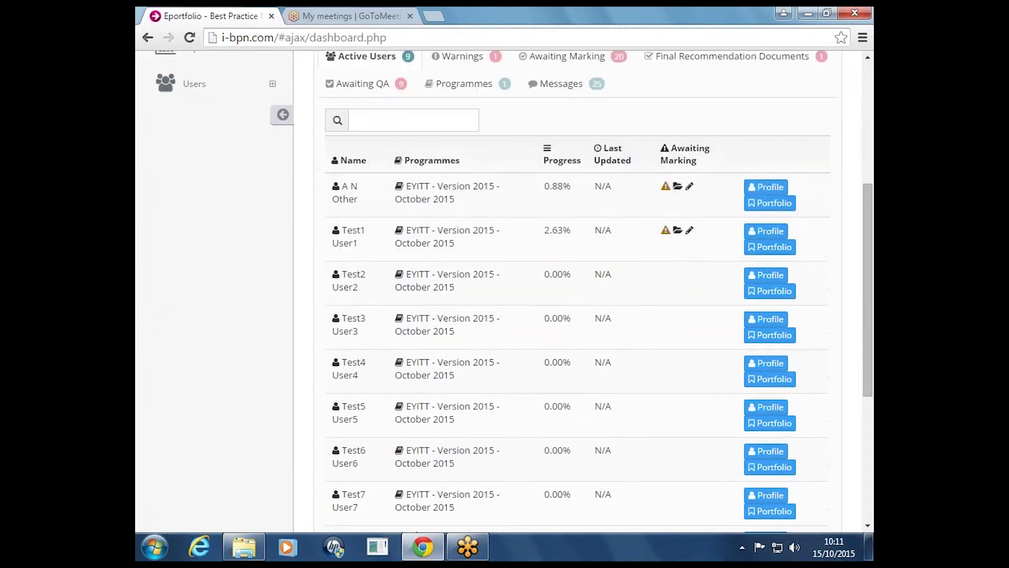
pyautogui.scroll(-2, 357, 293)
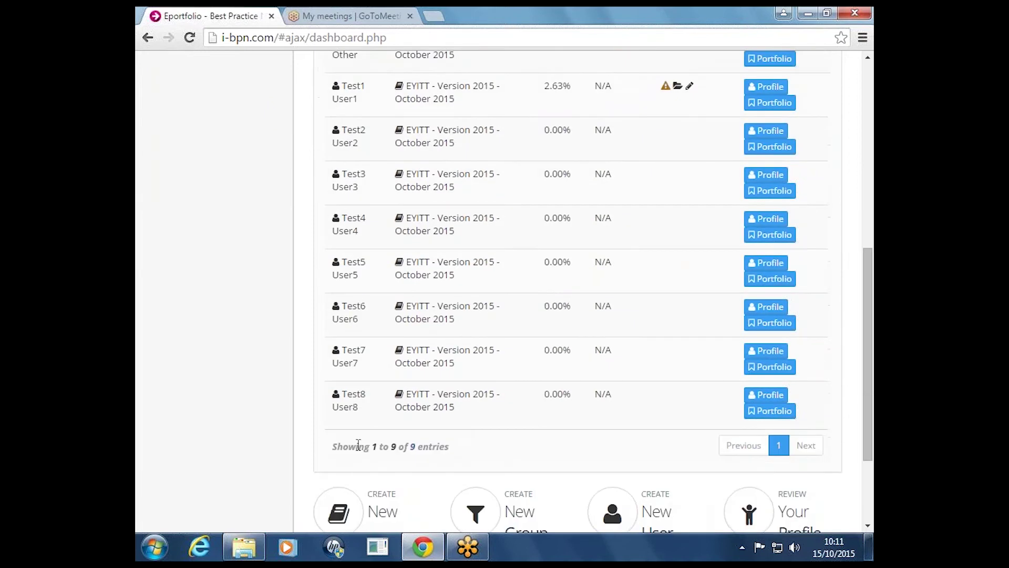
pyautogui.scroll(4, 398, 441)
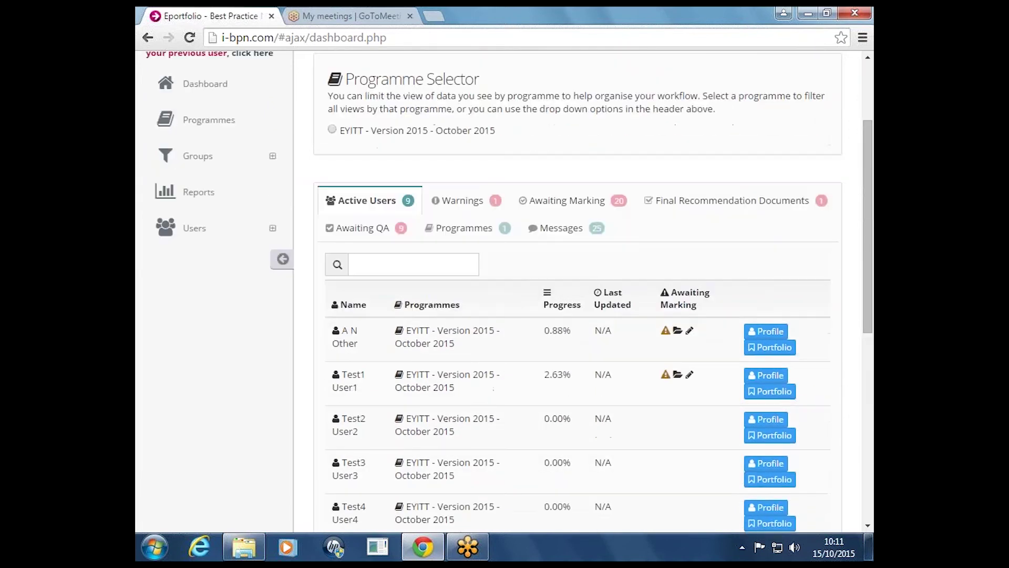
# Open the first active participant's profile from the Active Users table
pyautogui.click(772, 337)
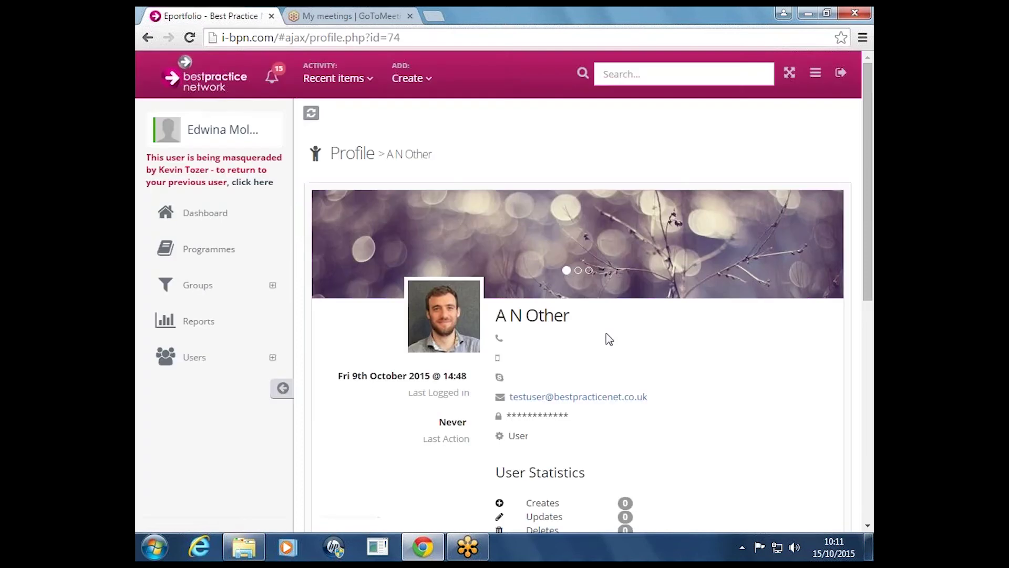
pyautogui.scroll(-4, 606, 339)
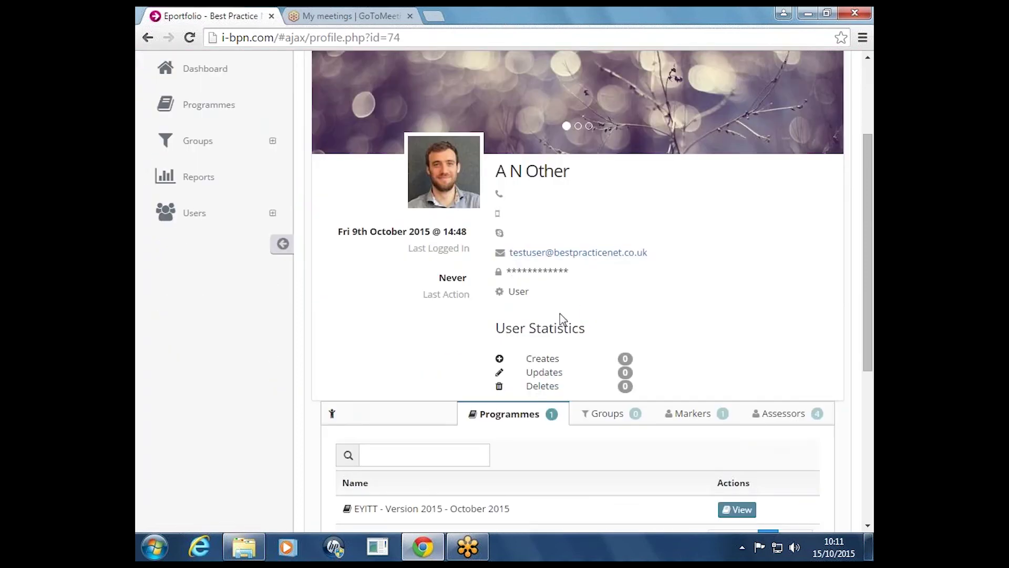
pyautogui.scroll(1, 525, 136)
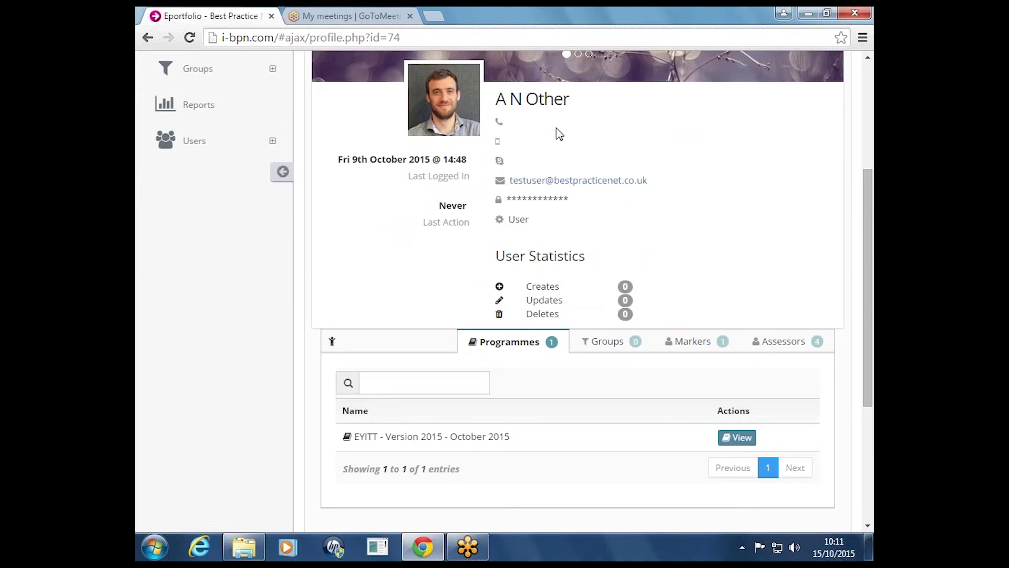
pyautogui.scroll(-1, 561, 324)
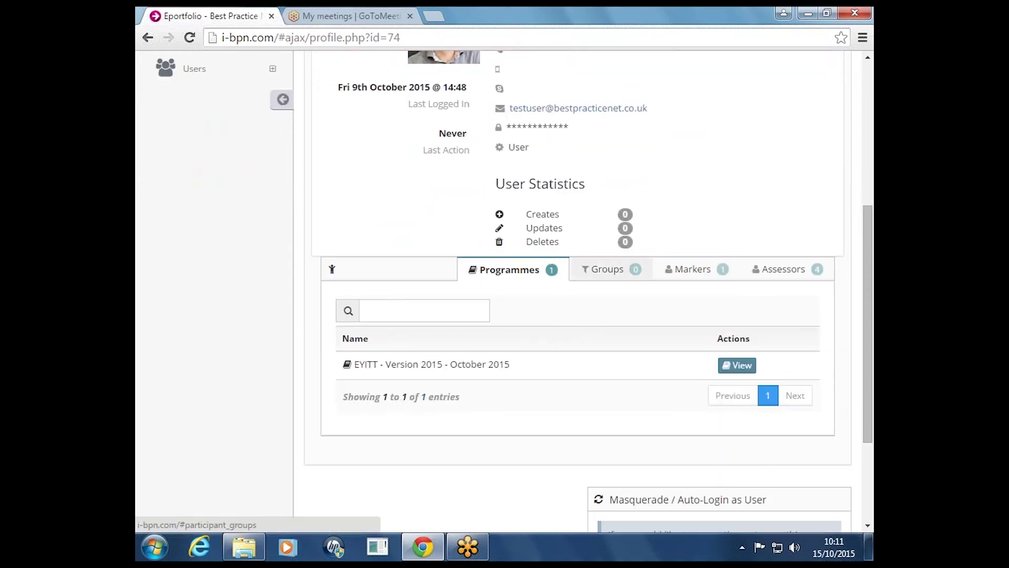
# Check the participant's Groups, Programmes, Markers and four Assessors tabs
pyautogui.click(609, 270)
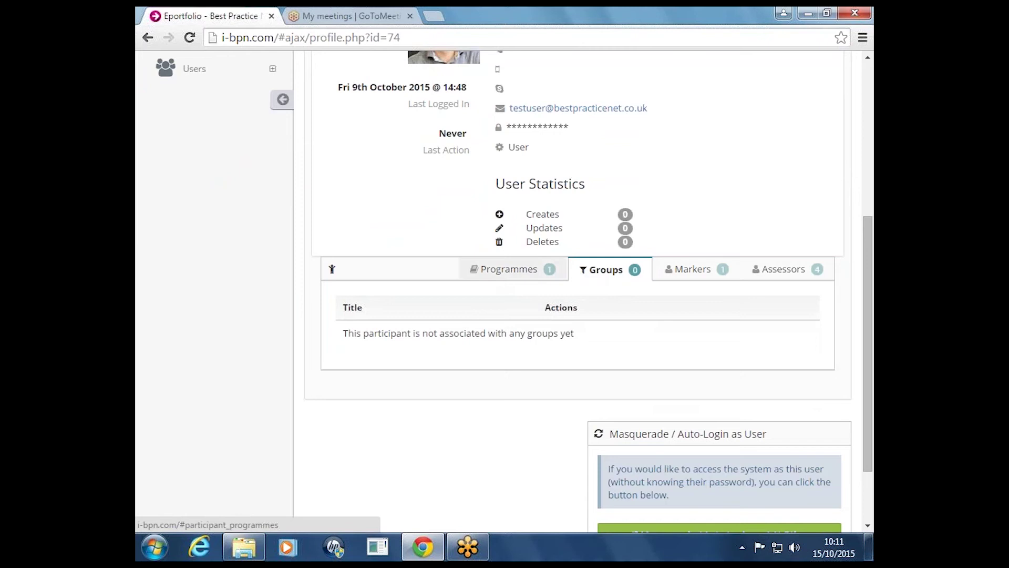
pyautogui.click(502, 272)
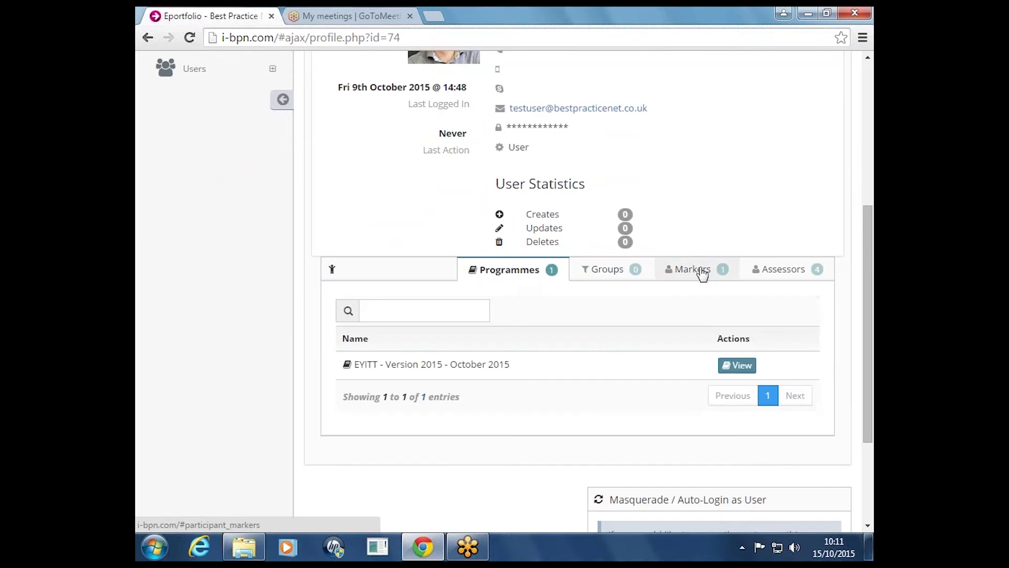
pyautogui.click(702, 271)
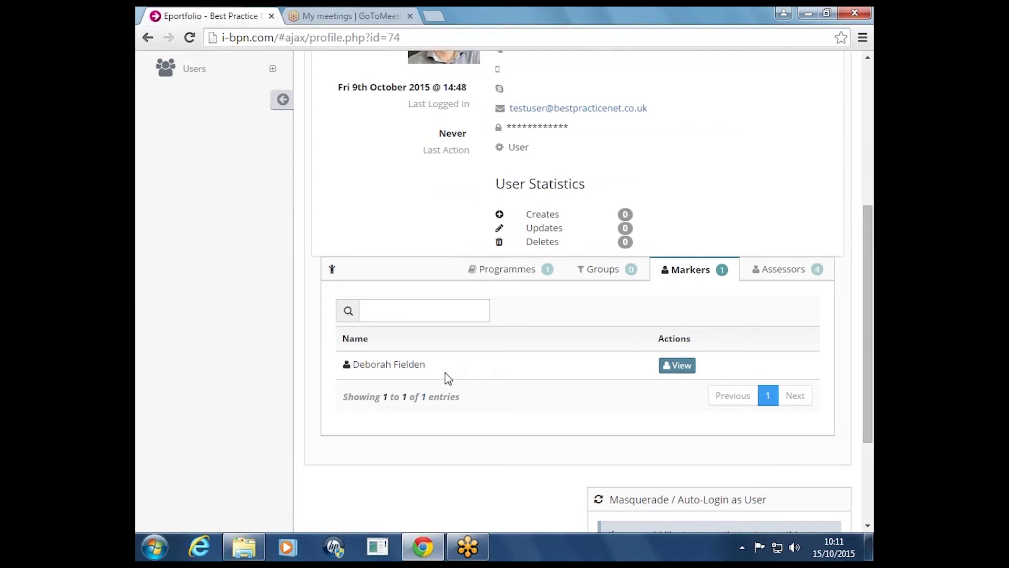
pyautogui.scroll(5, 448, 372)
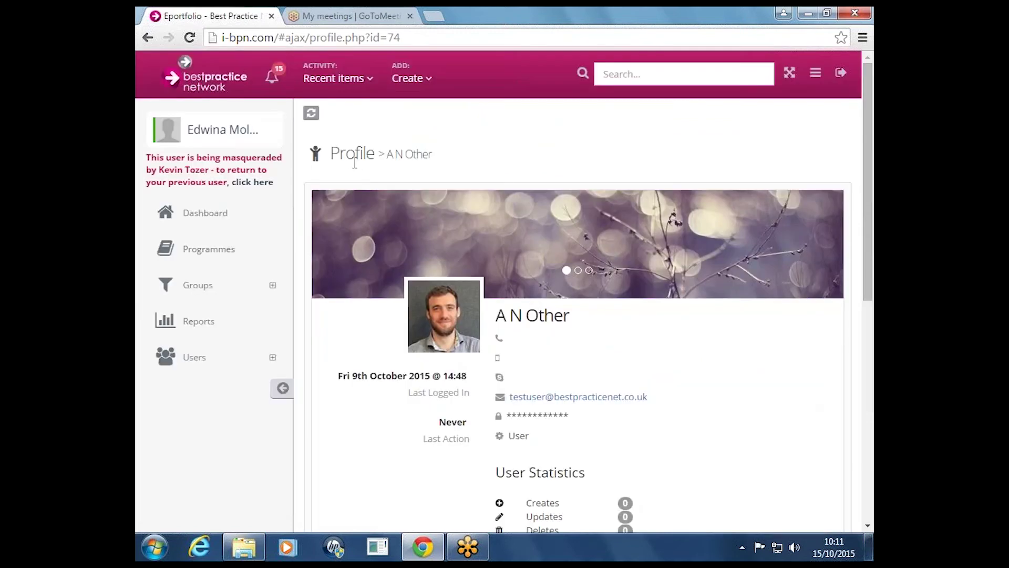
pyautogui.scroll(-5, 440, 166)
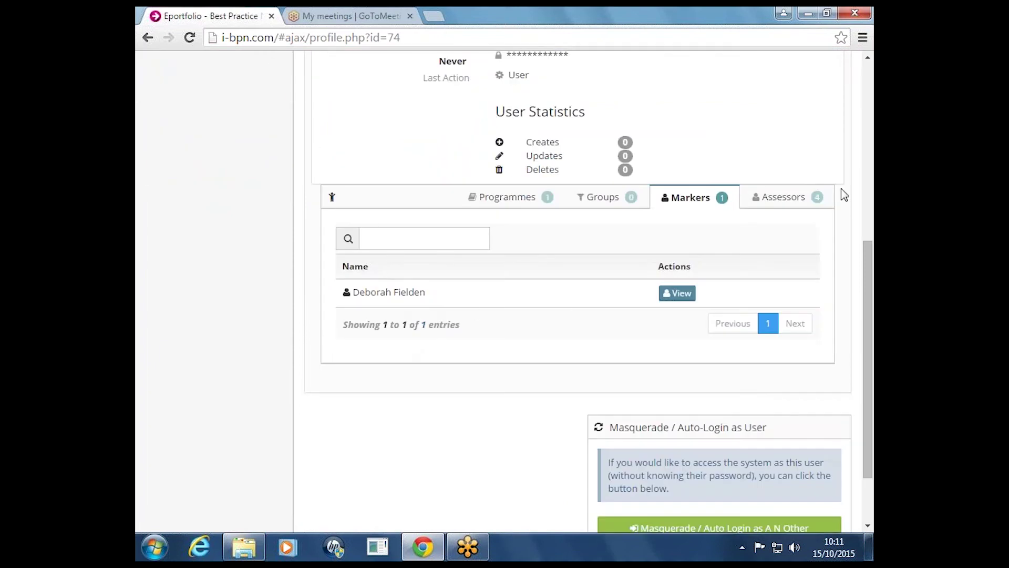
pyautogui.click(786, 197)
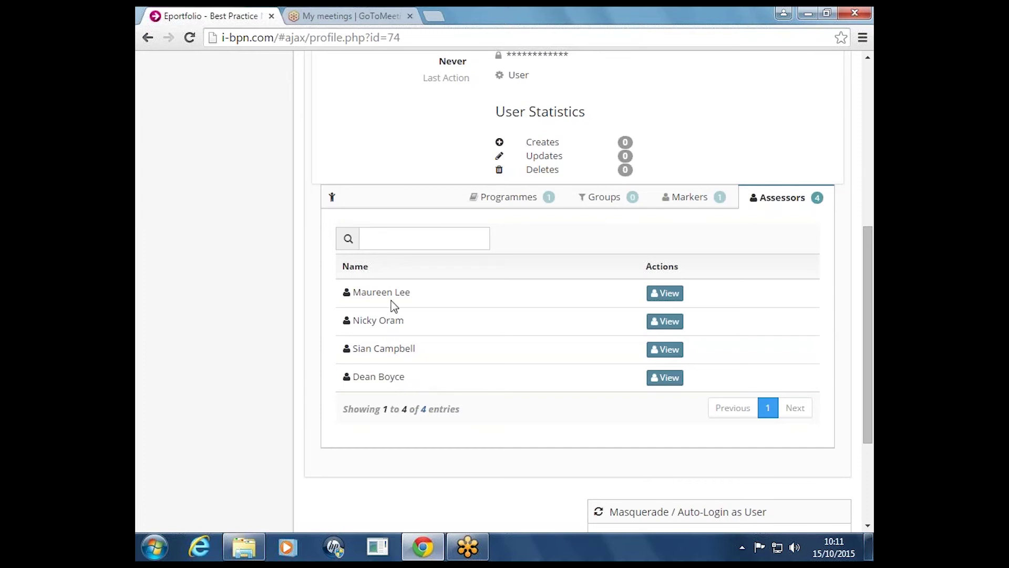
pyautogui.scroll(7, 394, 305)
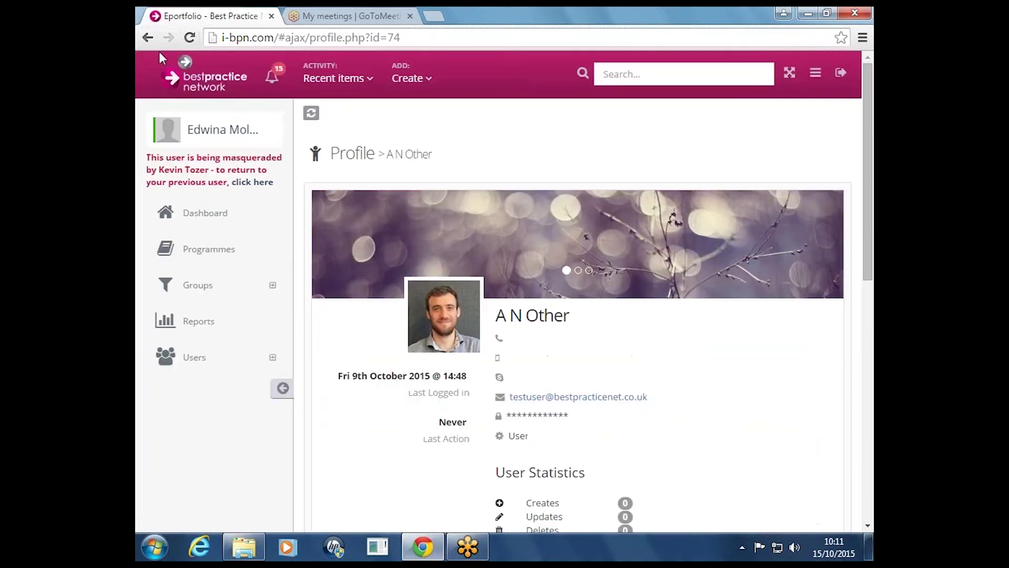
# Go back to the dashboard and open the first participant's EYITT portfolio Standards Overview
pyautogui.click(148, 37)
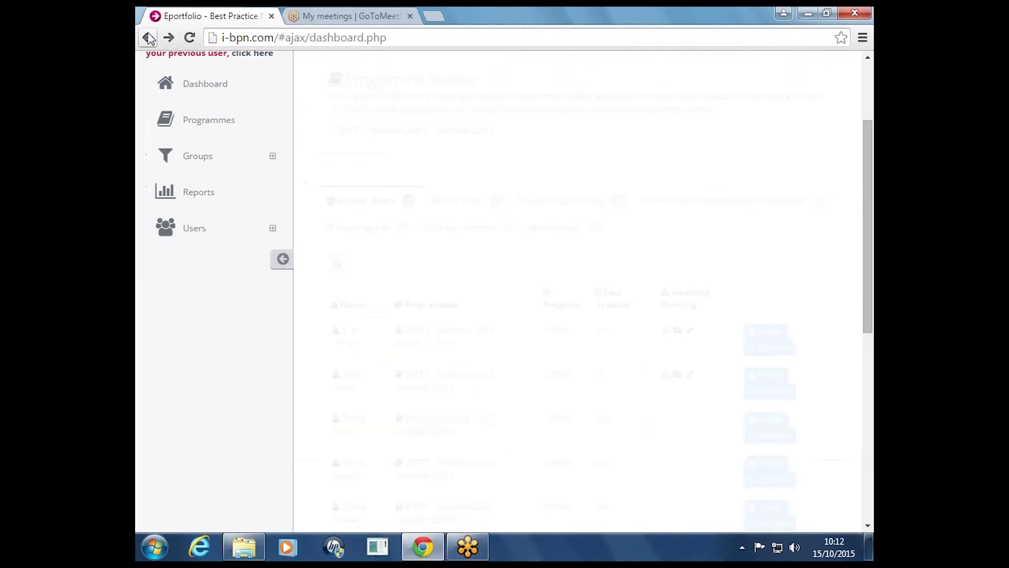
pyautogui.click(769, 347)
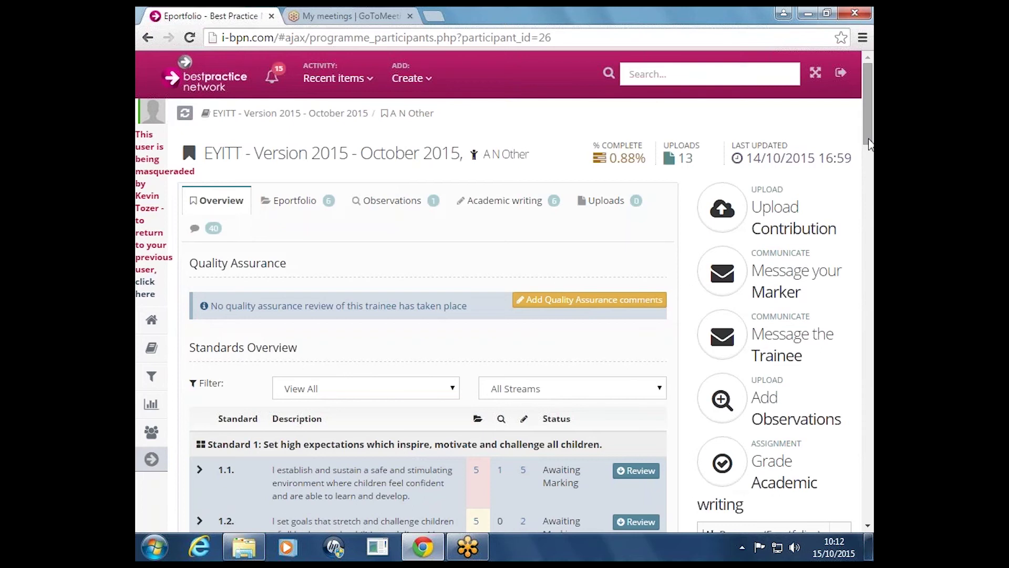
pyautogui.moveTo(868, 134); pyautogui.dragTo(859, 168)
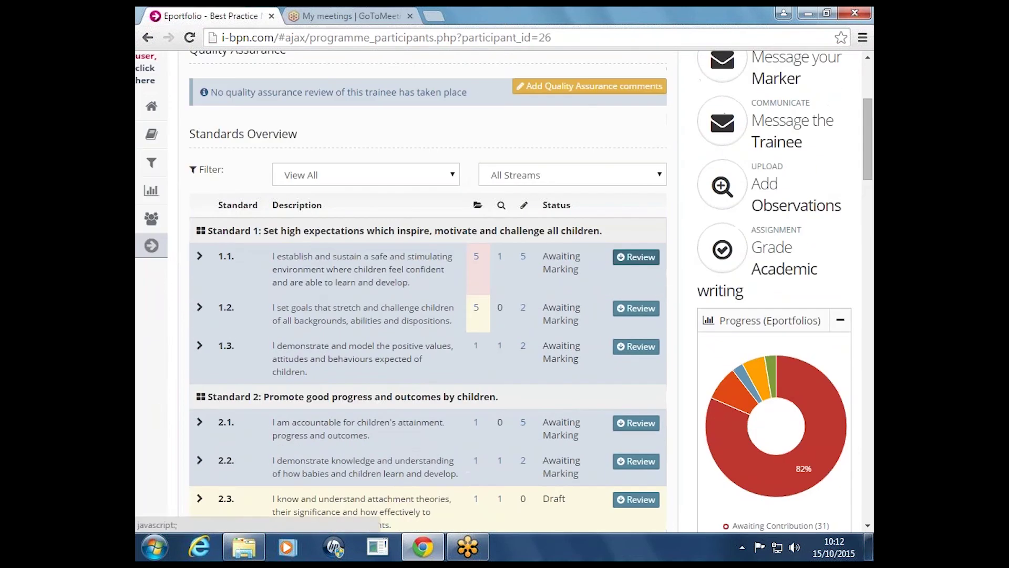
pyautogui.click(636, 258)
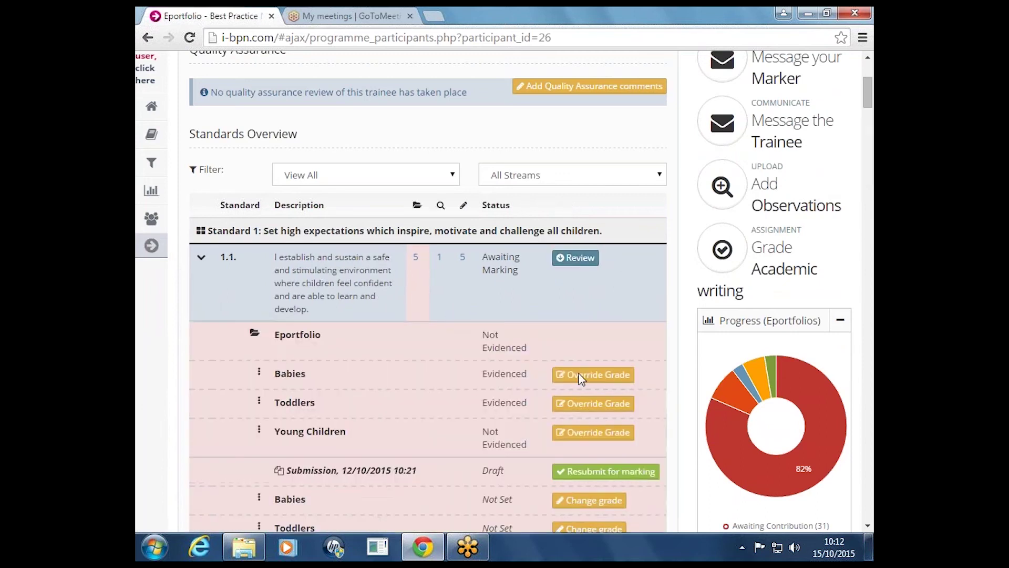
pyautogui.moveTo(873, 90)
pyautogui.mouseDown()
pyautogui.moveTo(870, 108)
pyautogui.moveTo(871, 97)
pyautogui.mouseUp()
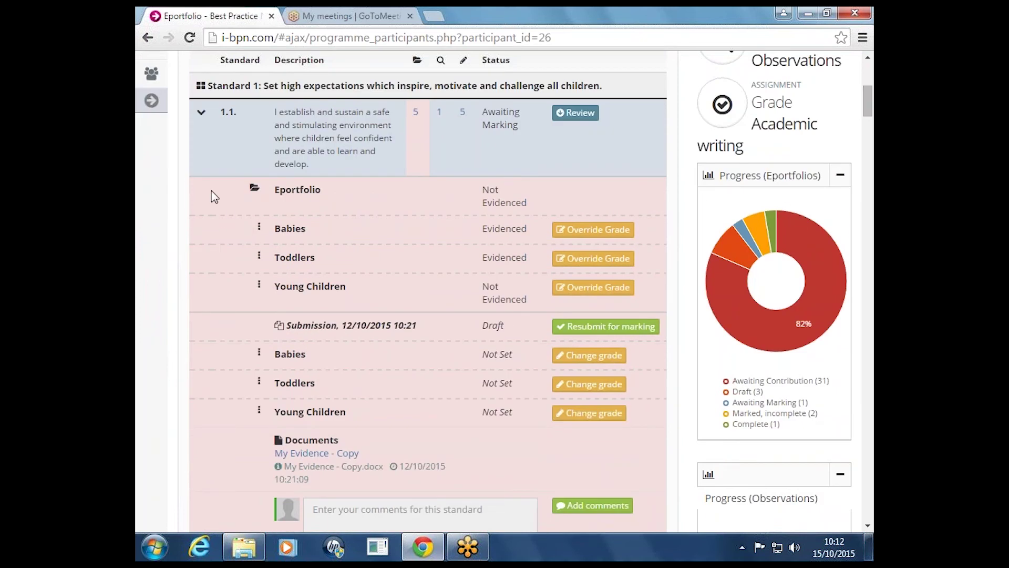
pyautogui.moveTo(862, 104)
pyautogui.mouseDown()
pyautogui.moveTo(840, 225)
pyautogui.moveTo(868, 104)
pyautogui.mouseUp()
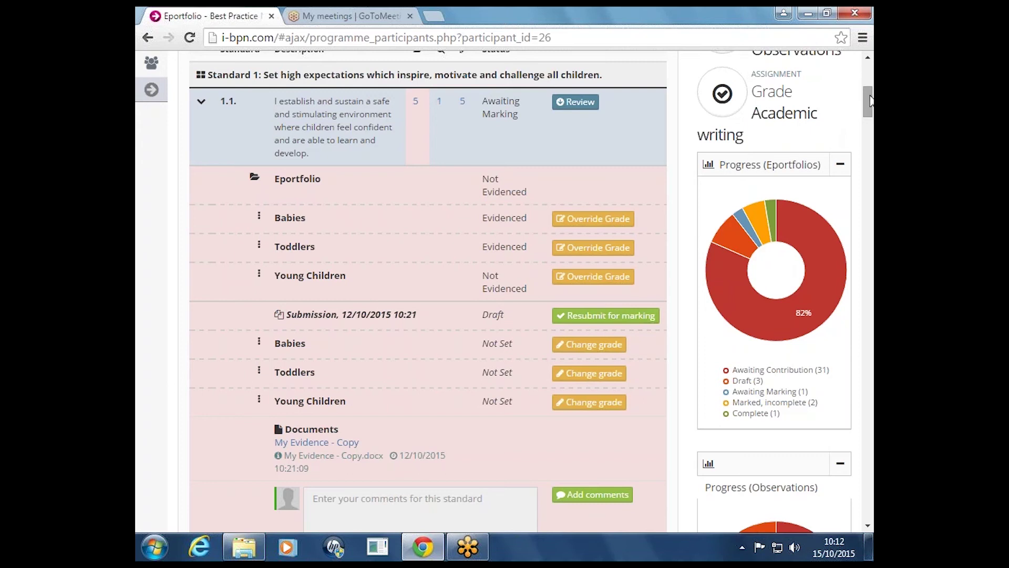
pyautogui.scroll(-5, 867, 103)
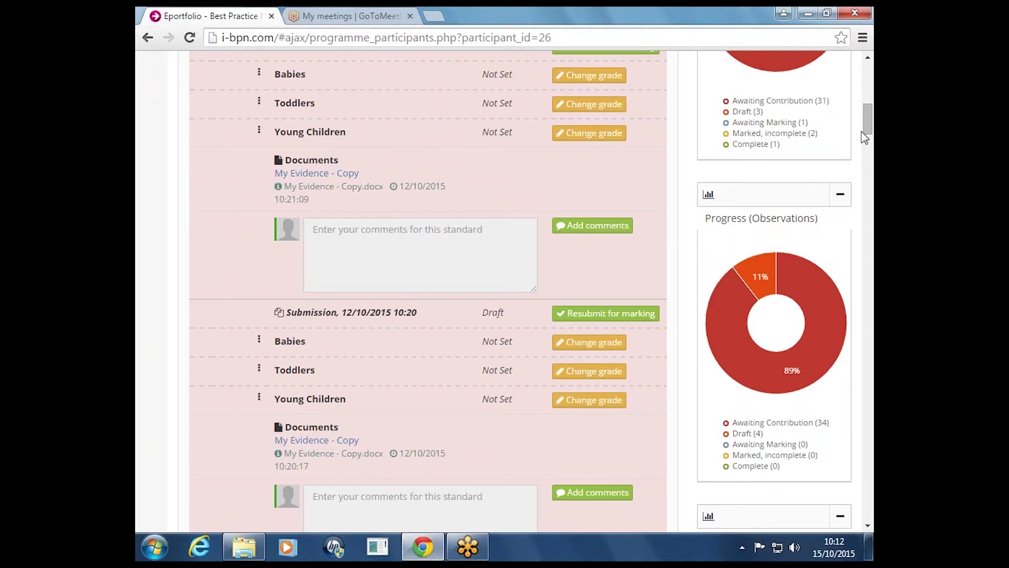
pyautogui.moveTo(868, 126)
pyautogui.mouseDown()
pyautogui.moveTo(868, 148)
pyautogui.moveTo(873, 140)
pyautogui.mouseUp()
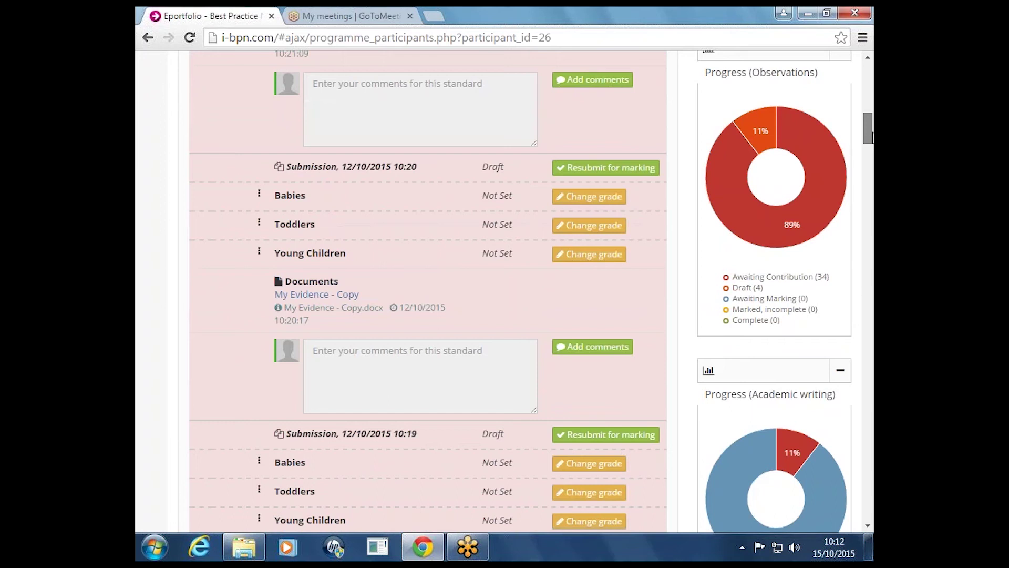
pyautogui.moveTo(872, 137); pyautogui.dragTo(871, 114)
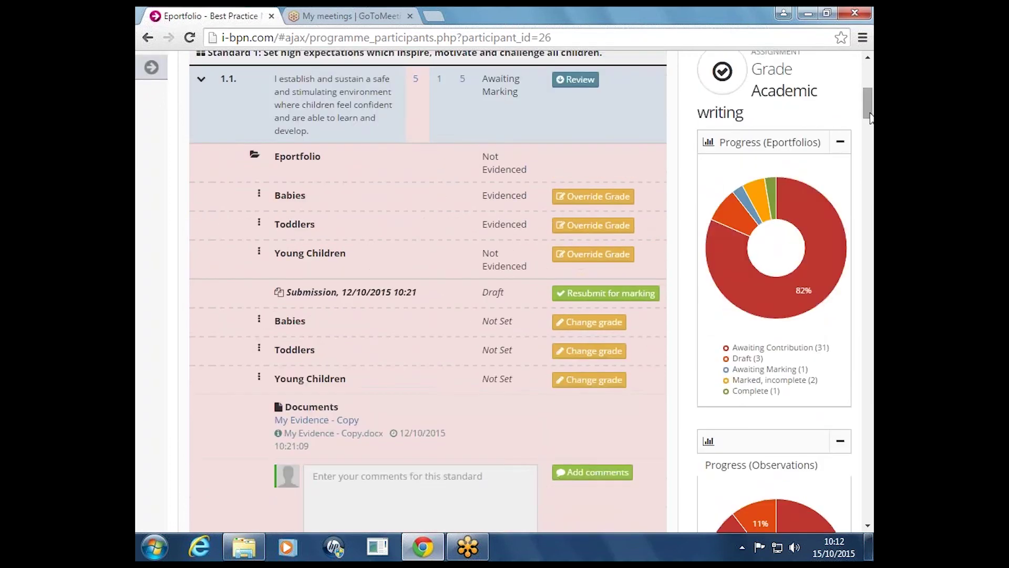
pyautogui.moveTo(870, 117); pyautogui.dragTo(865, 154)
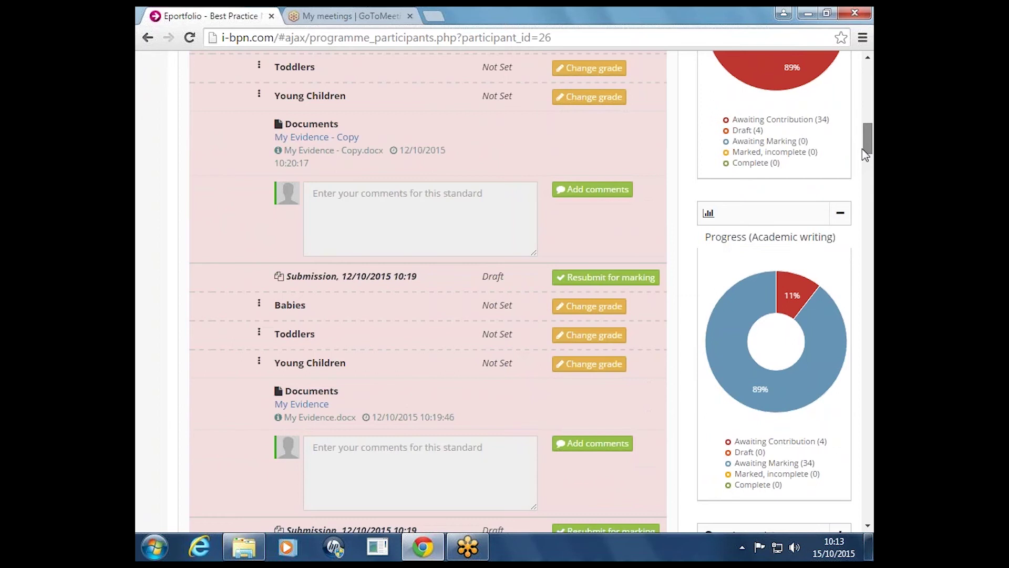
pyautogui.moveTo(862, 148); pyautogui.dragTo(869, 122)
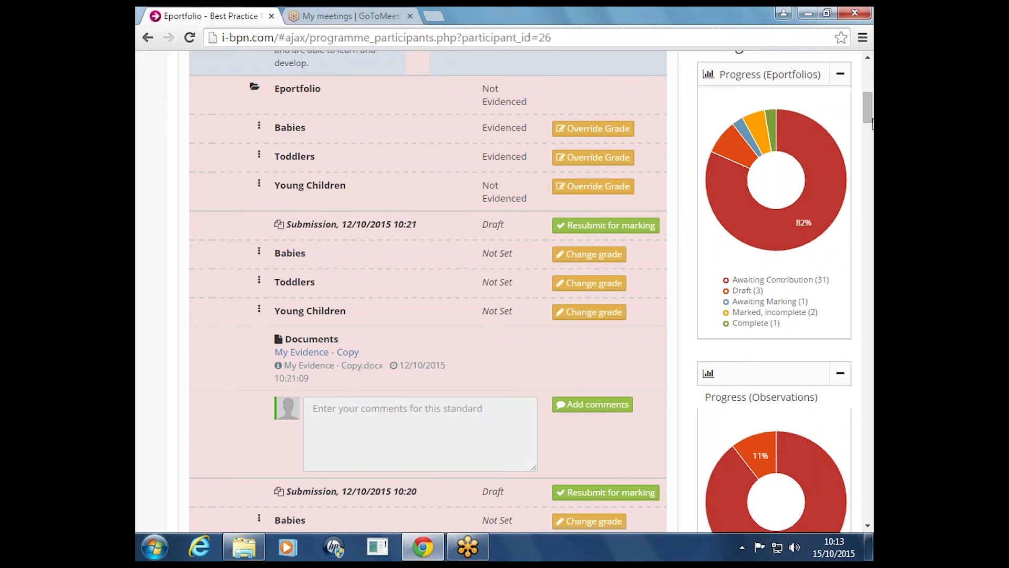
pyautogui.moveTo(872, 124); pyautogui.dragTo(872, 106)
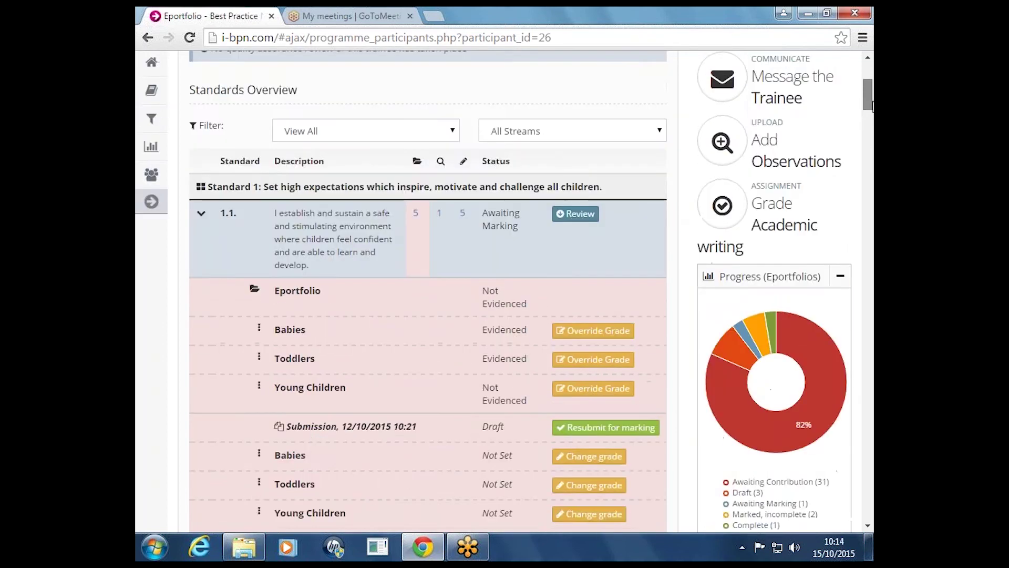
pyautogui.scroll(-3, 870, 108)
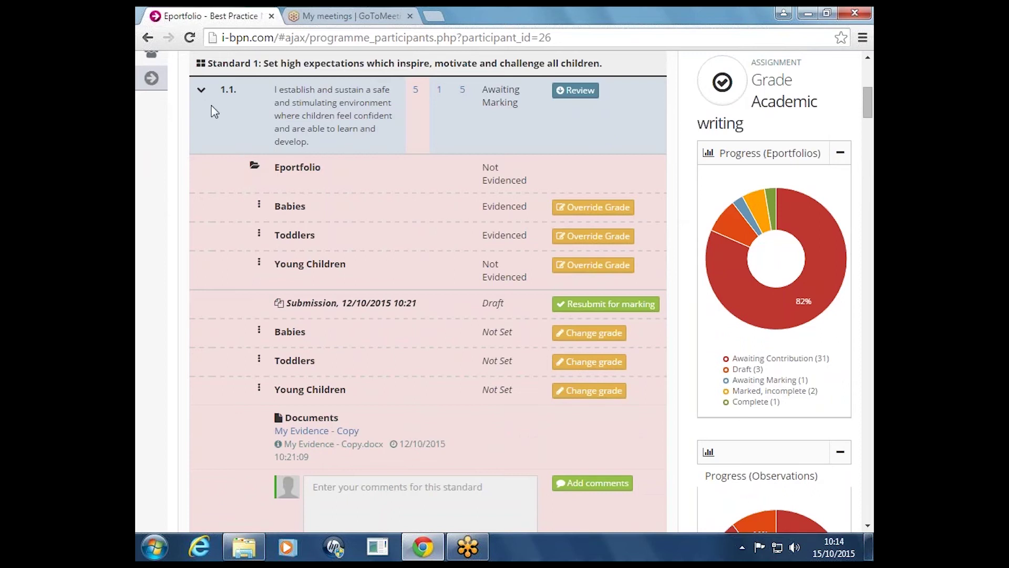
pyautogui.scroll(-2, 214, 110)
pyautogui.scroll(4, 214, 111)
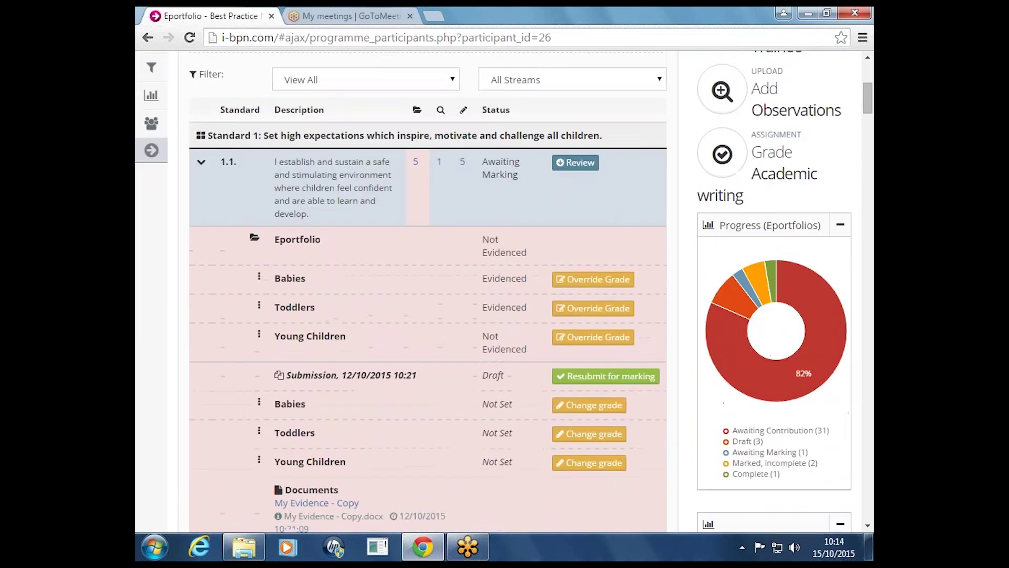
pyautogui.scroll(-2, 214, 111)
pyautogui.moveTo(288, 168); pyautogui.dragTo(322, 167)
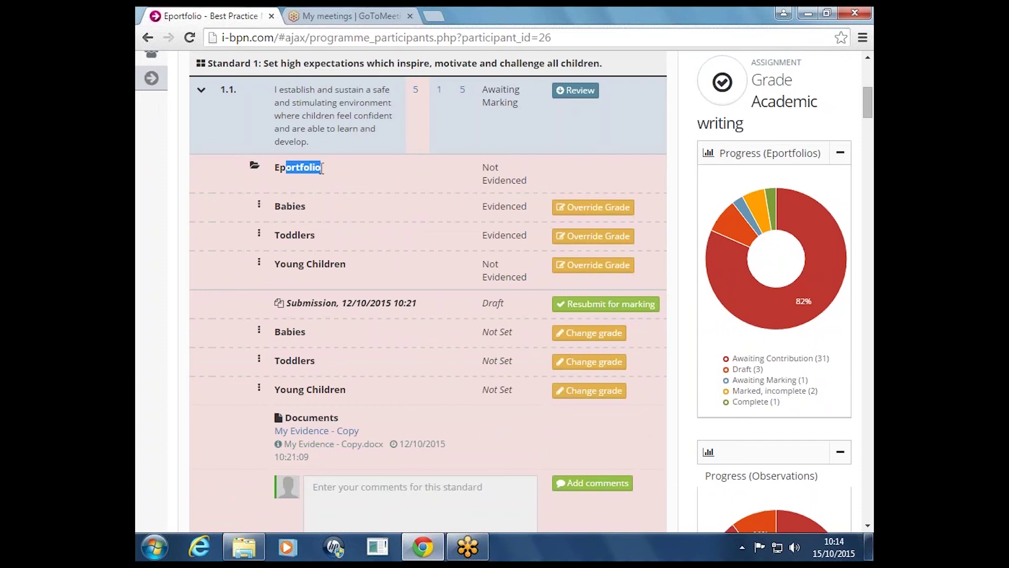
pyautogui.scroll(-1, 362, 179)
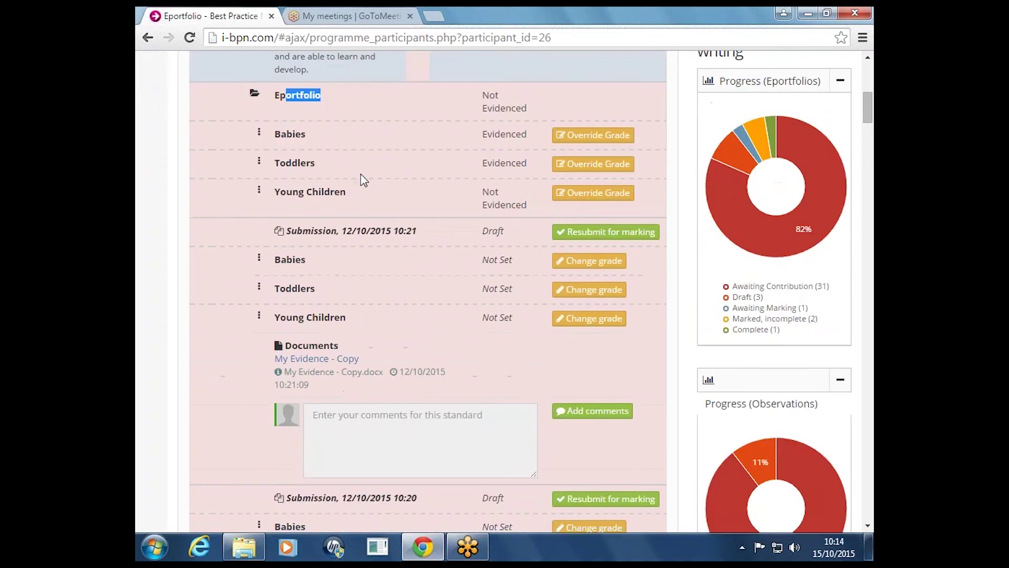
pyautogui.click(330, 235)
pyautogui.moveTo(330, 235); pyautogui.dragTo(376, 232)
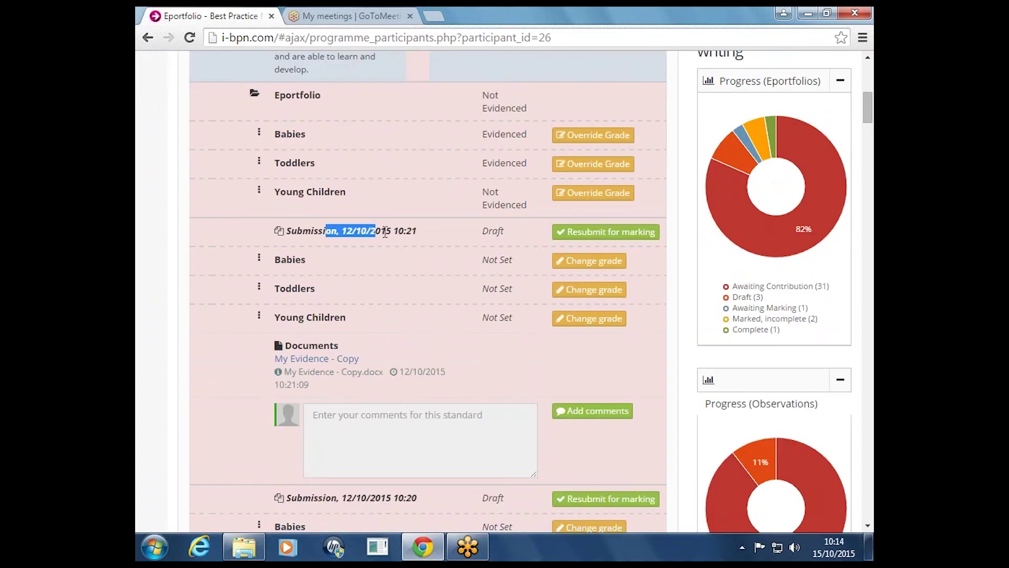
pyautogui.scroll(-1, 385, 232)
pyautogui.scroll(-1, 385, 231)
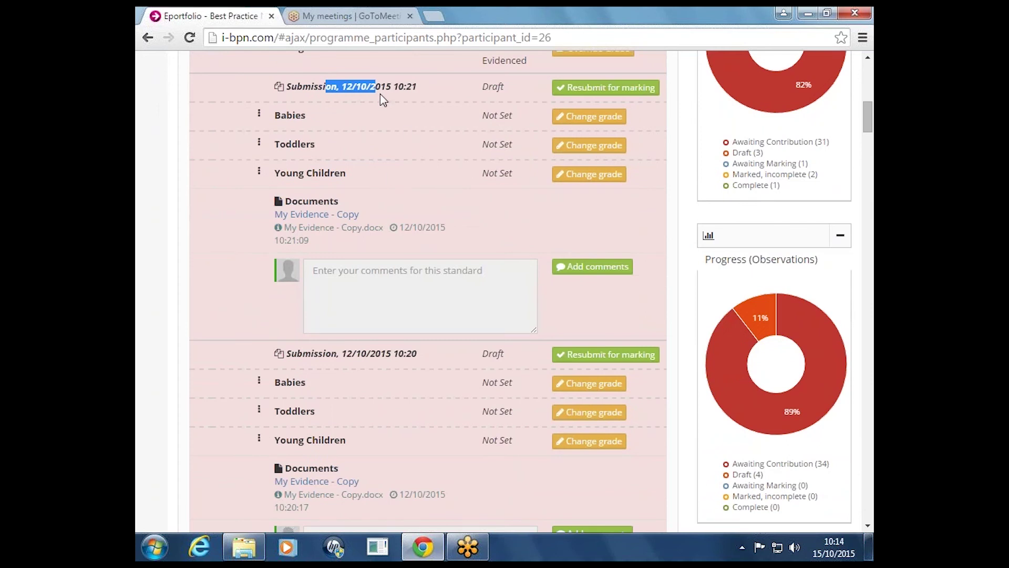
pyautogui.scroll(2, 379, 100)
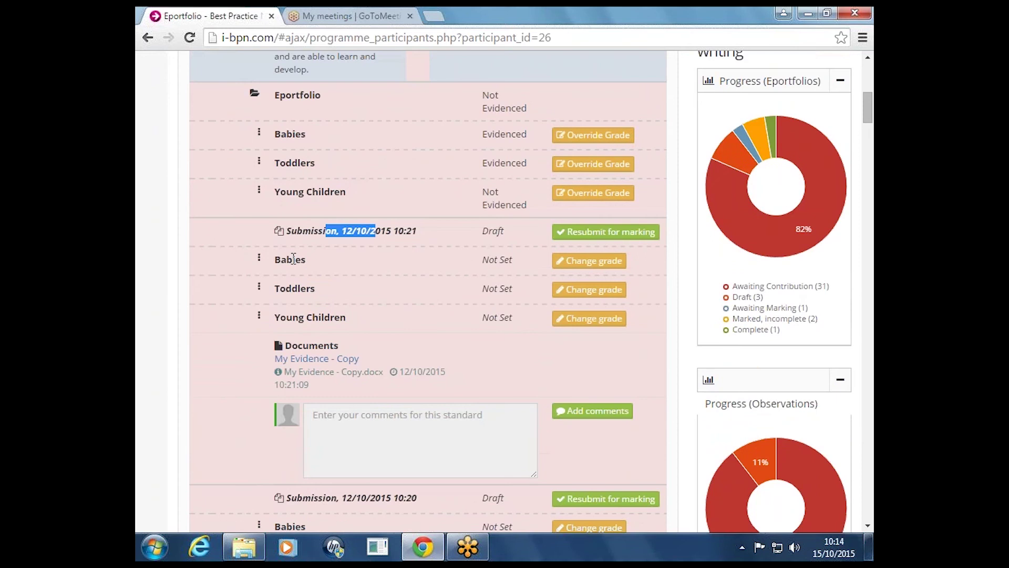
pyautogui.scroll(-5, 293, 258)
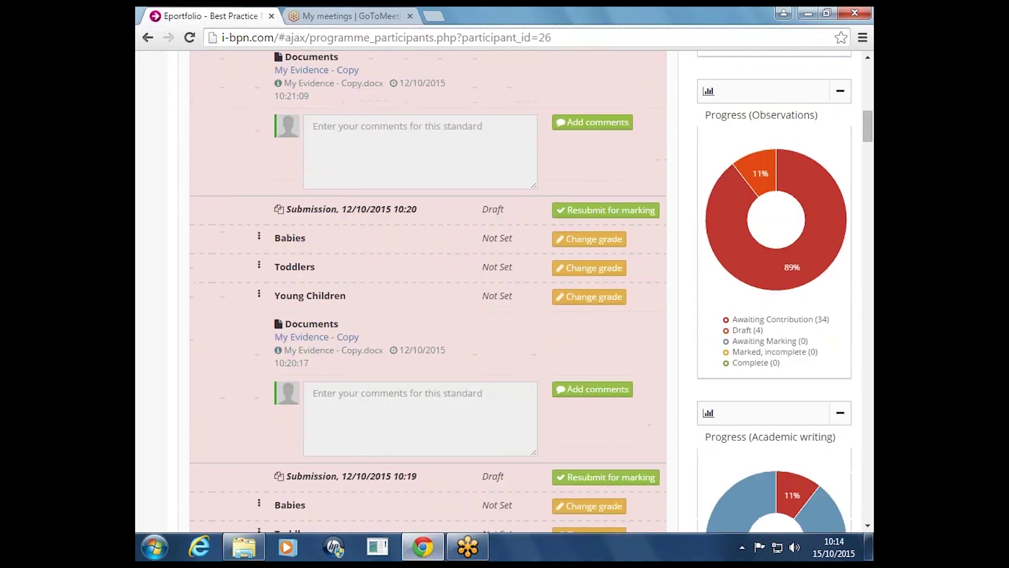
pyautogui.moveTo(298, 209); pyautogui.dragTo(384, 224)
pyautogui.click(424, 203)
pyautogui.scroll(3, 424, 203)
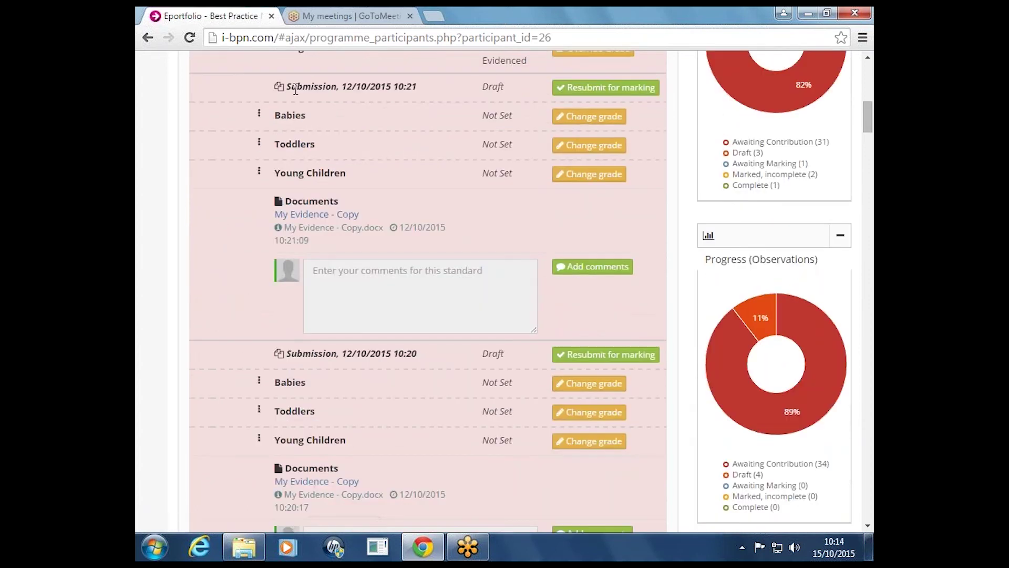
pyautogui.scroll(-4, 367, 361)
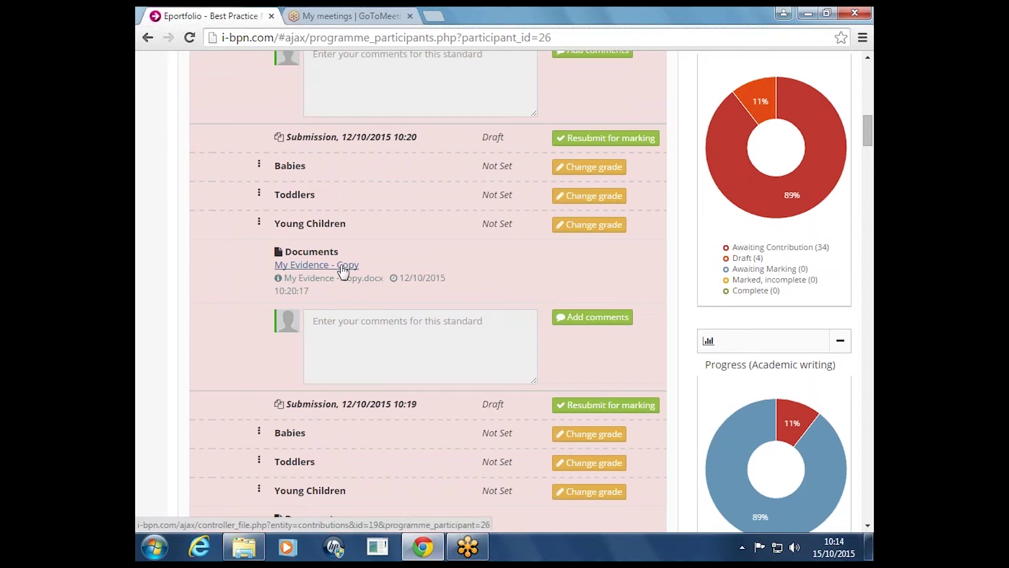
# Download My Evidence - Copy.docx from the 10:20 submission and scroll through the other submissions
pyautogui.click(309, 268)
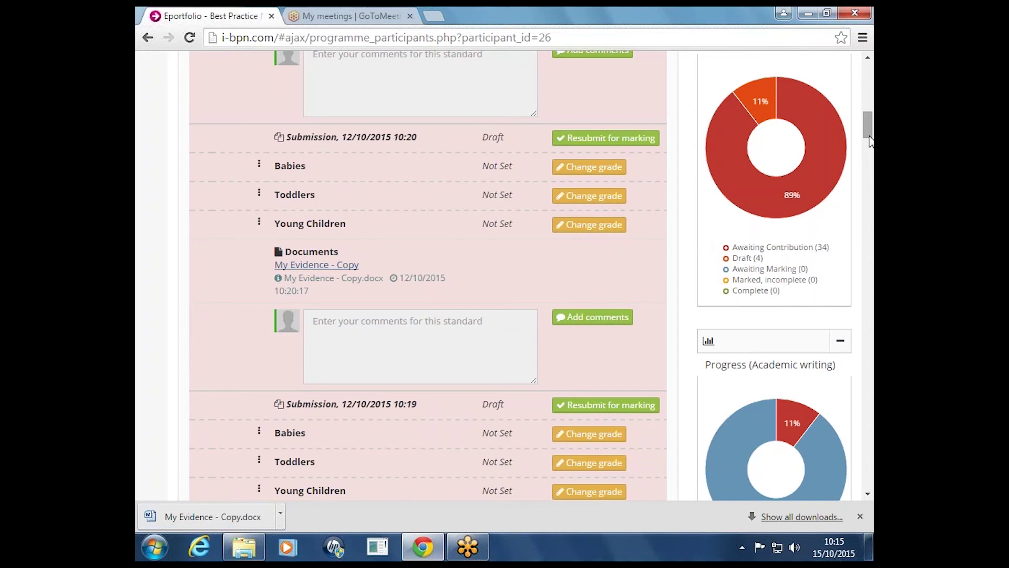
pyautogui.moveTo(869, 138); pyautogui.dragTo(858, 211)
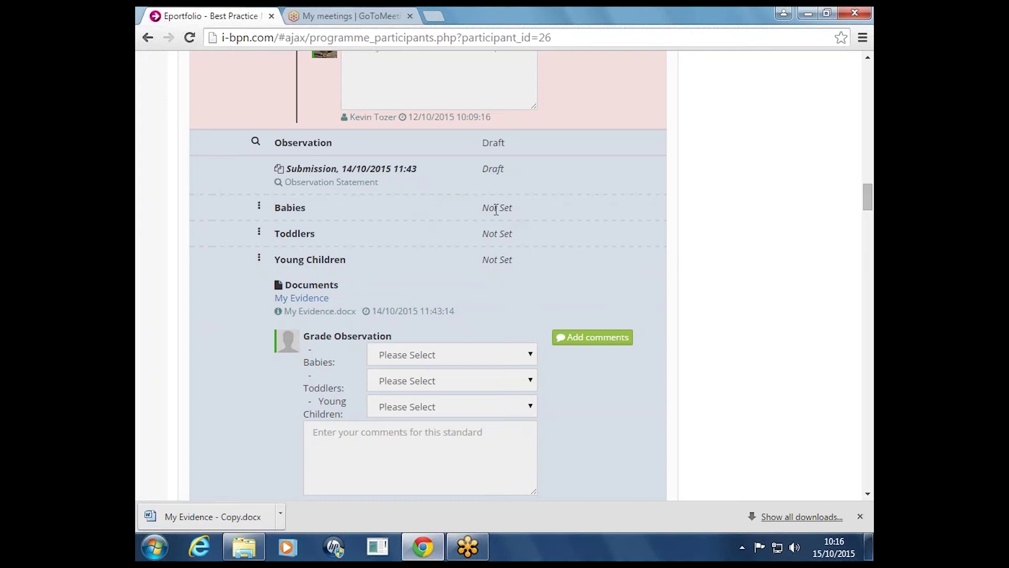
pyautogui.moveTo(497, 209); pyautogui.dragTo(503, 261)
pyautogui.click(503, 259)
pyautogui.moveTo(866, 201); pyautogui.dragTo(868, 165)
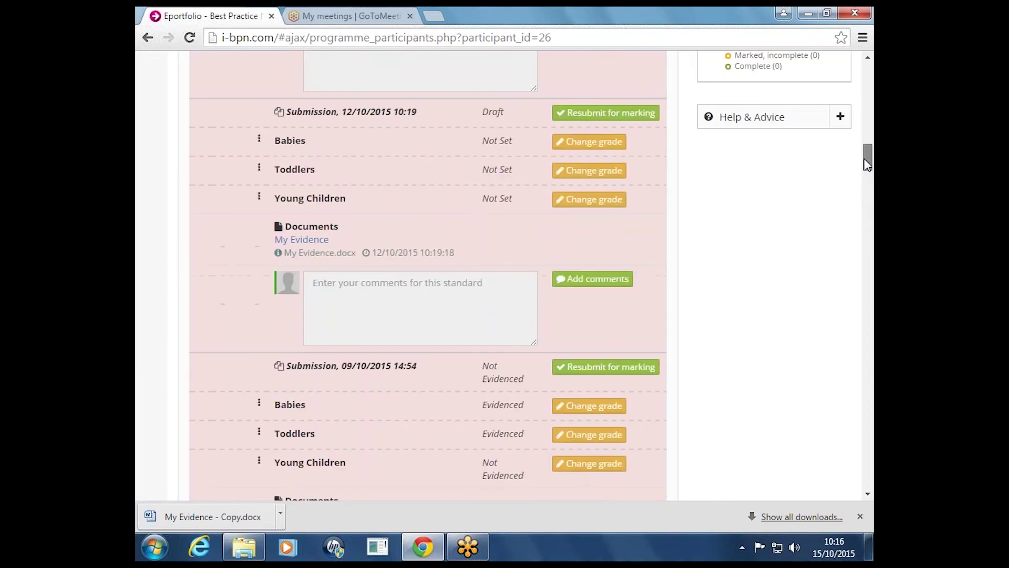
pyautogui.moveTo(867, 165); pyautogui.dragTo(866, 137)
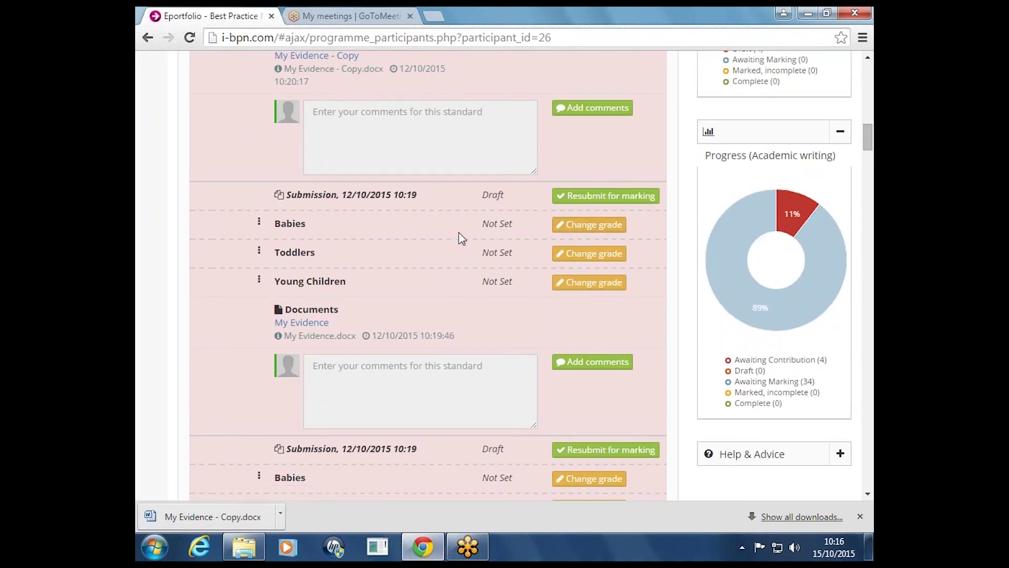
# Grade Babies, Toddlers and Young Children as Evidenced on the first 10:19 submission
pyautogui.click(575, 229)
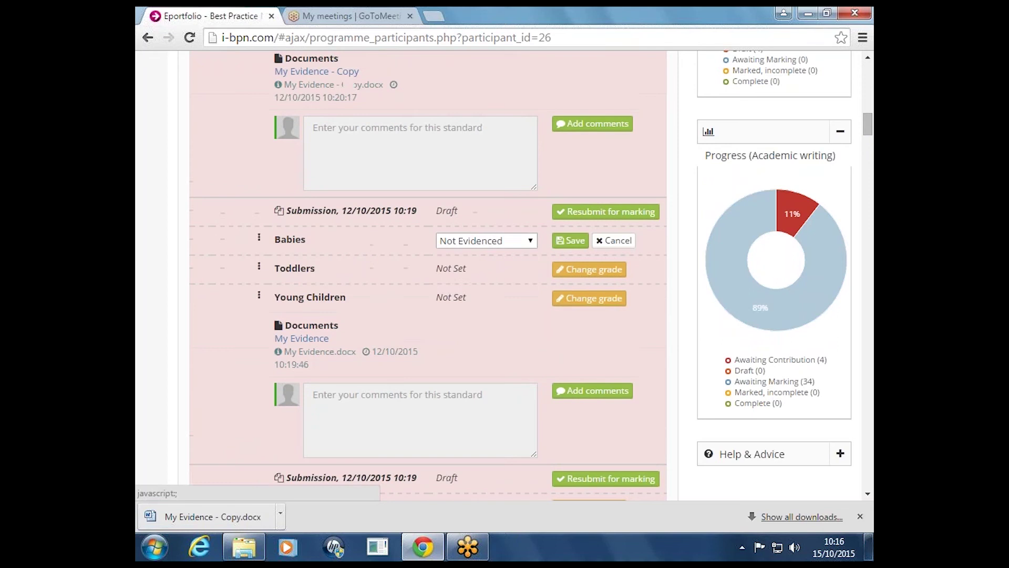
pyautogui.click(532, 243)
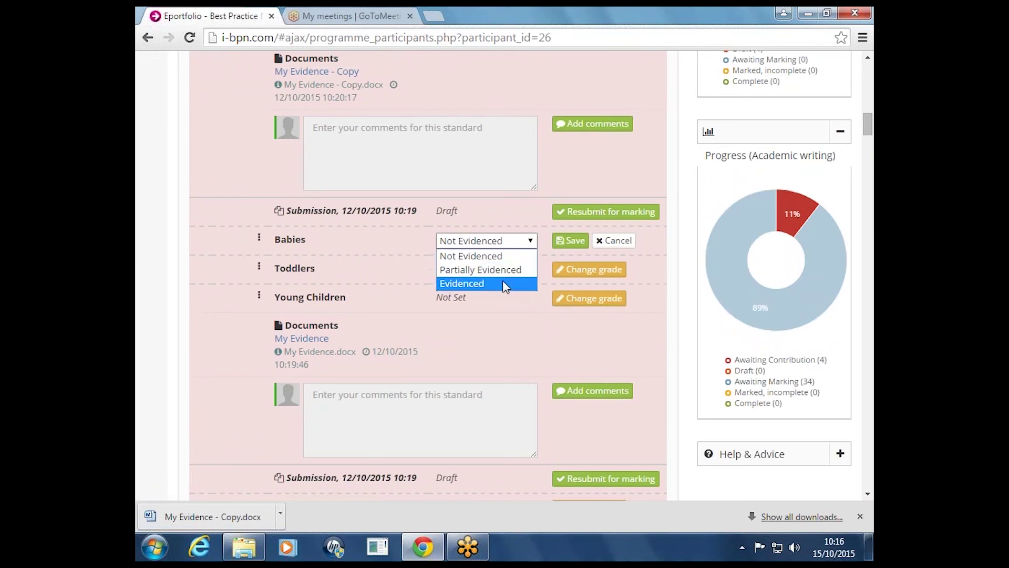
pyautogui.click(505, 283)
pyautogui.click(573, 241)
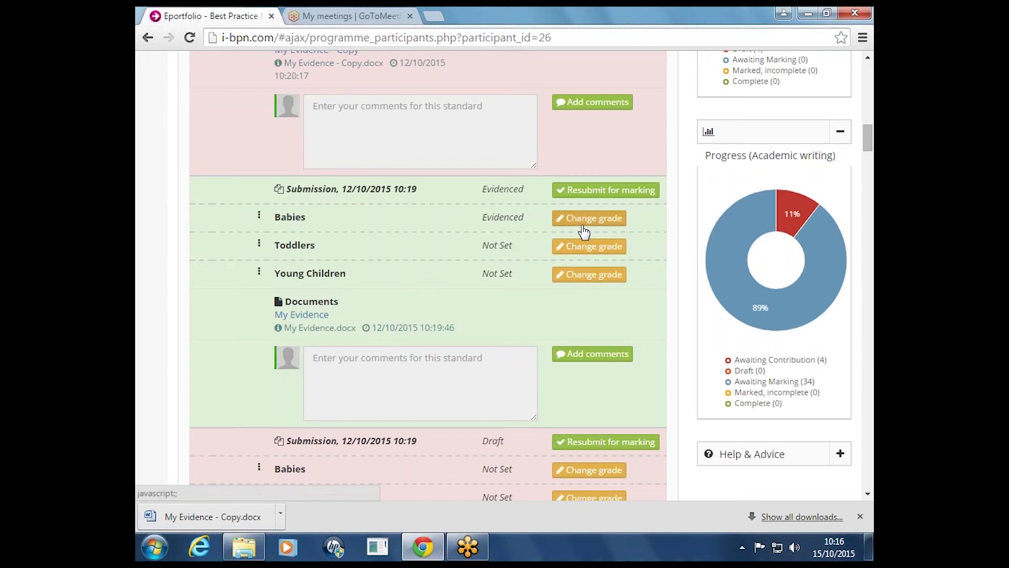
pyautogui.click(588, 246)
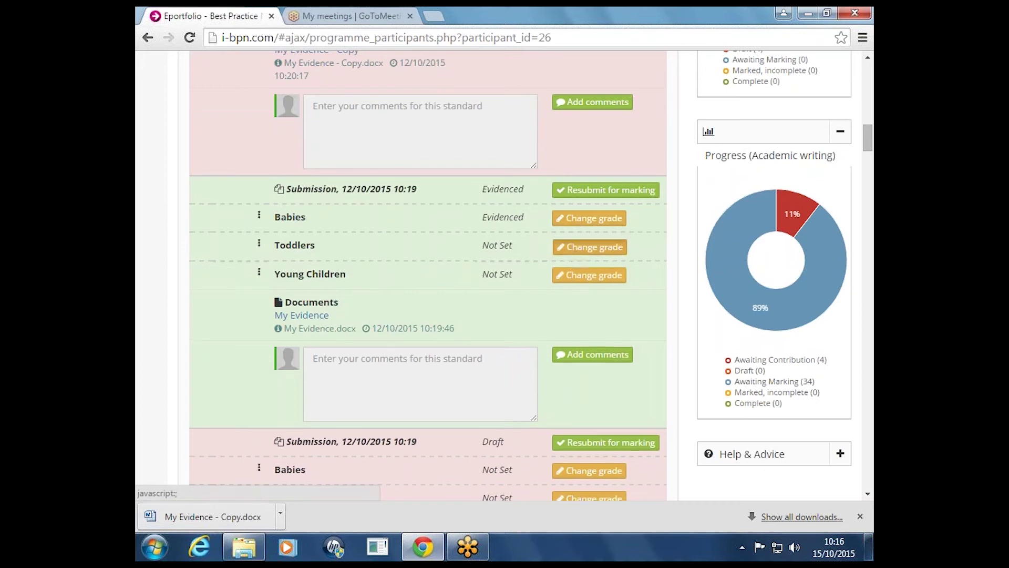
pyautogui.click(528, 267)
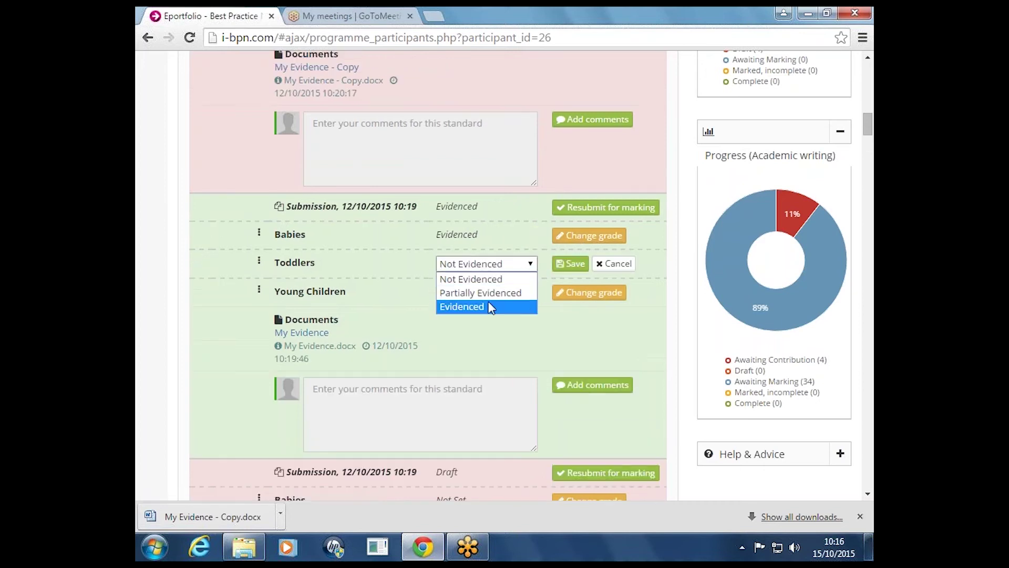
pyautogui.click(473, 307)
pyautogui.click(572, 265)
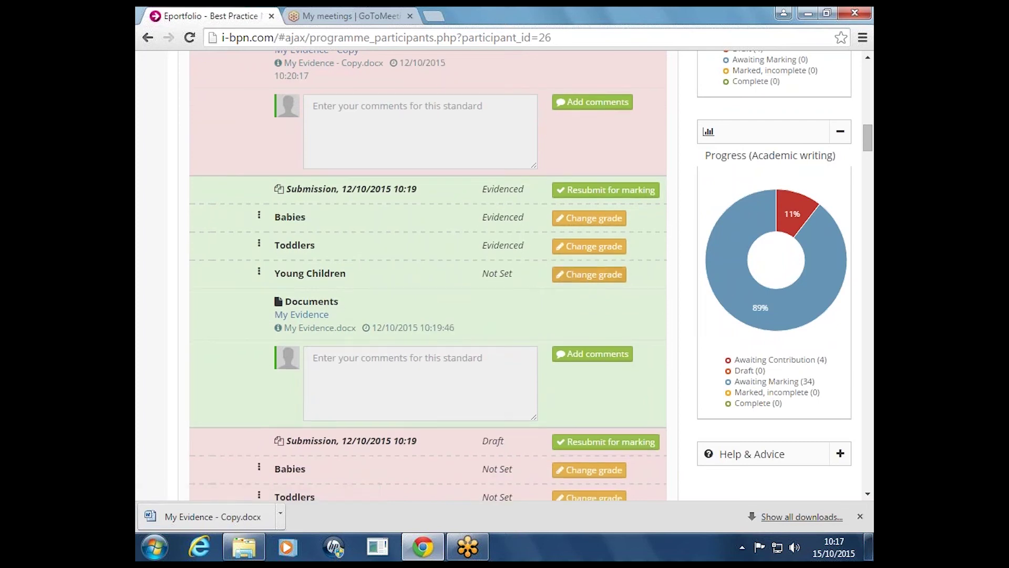
pyautogui.click(583, 274)
pyautogui.click(532, 292)
pyautogui.click(473, 335)
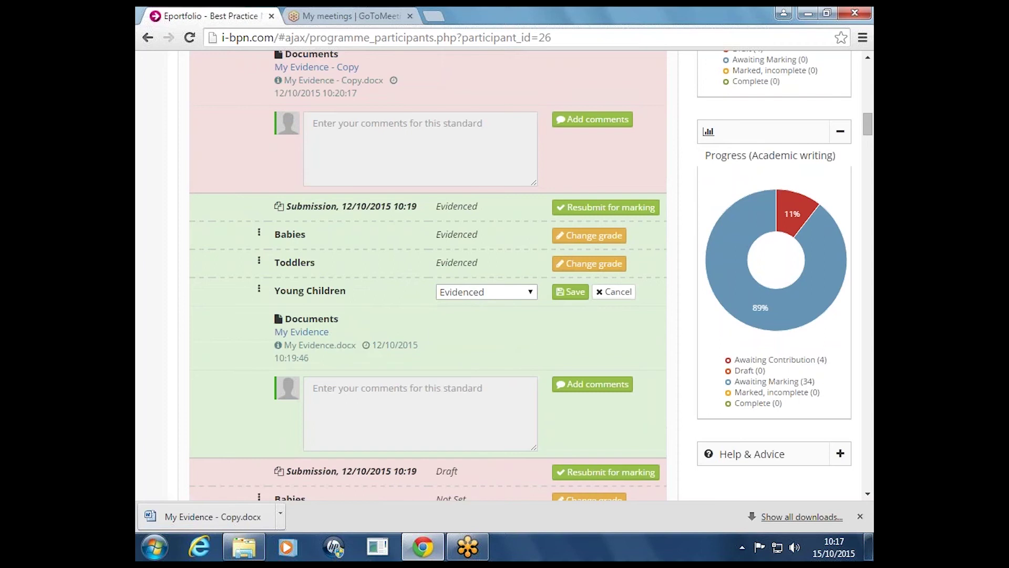
pyautogui.click(574, 293)
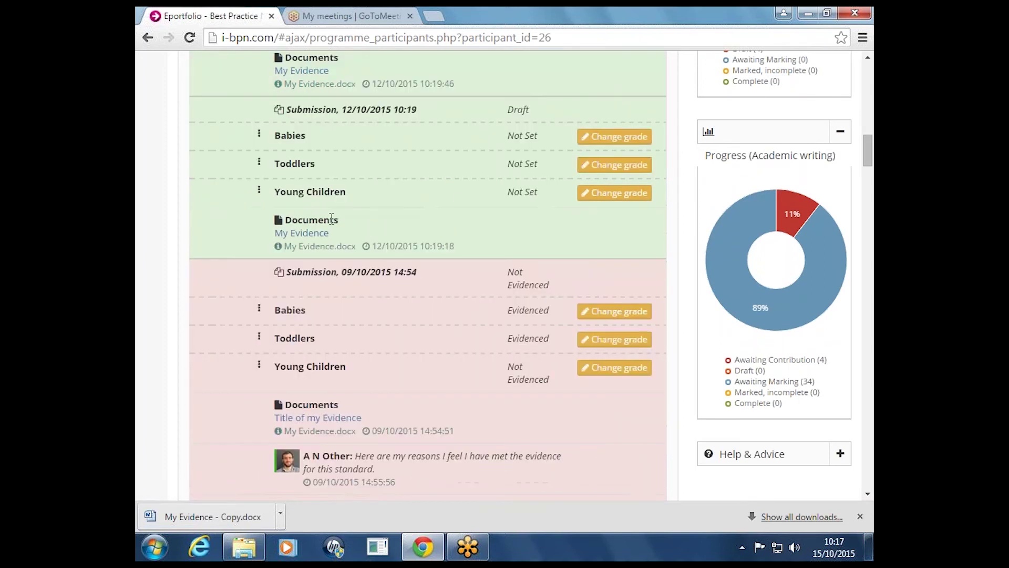
# Grade Young Children as Not Evidenced on the draft 10:19 submission
pyautogui.scroll(1, 336, 263)
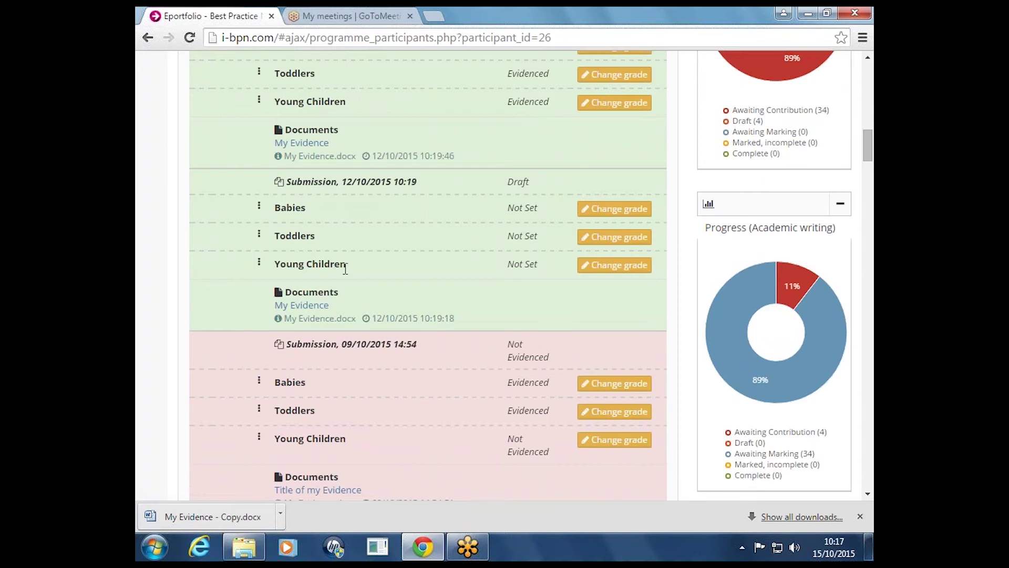
pyautogui.click(633, 272)
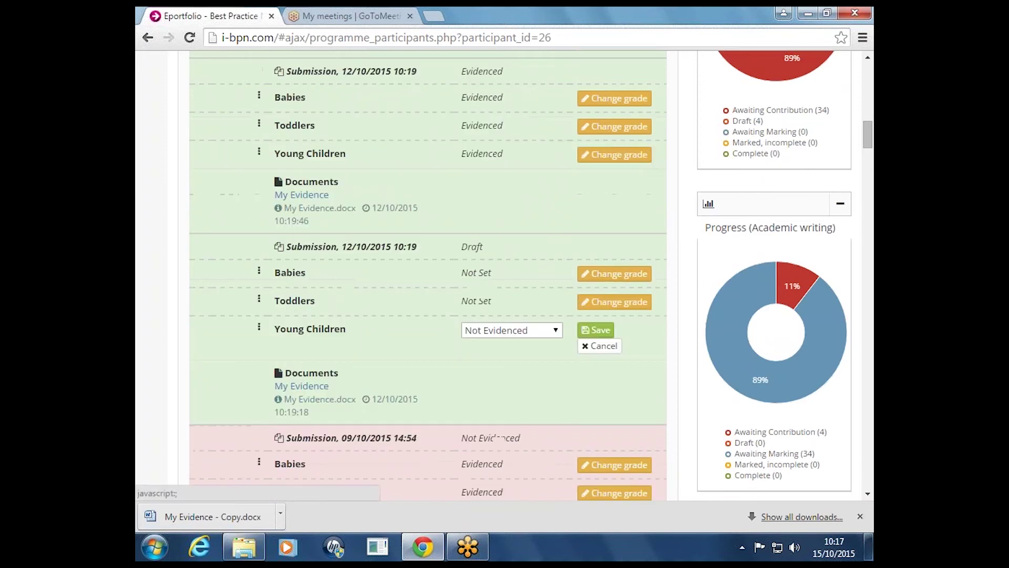
pyautogui.click(539, 332)
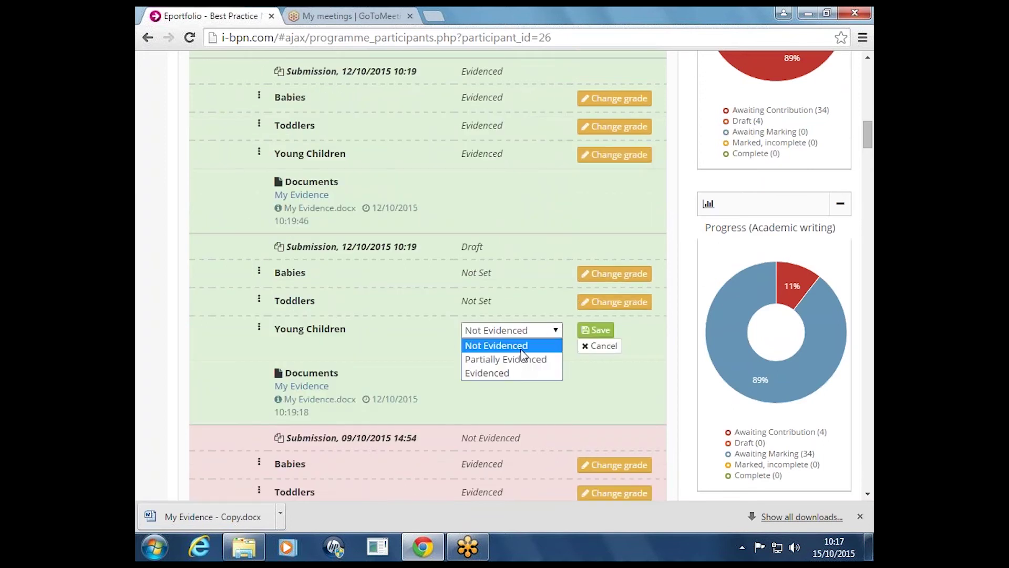
pyautogui.click(523, 357)
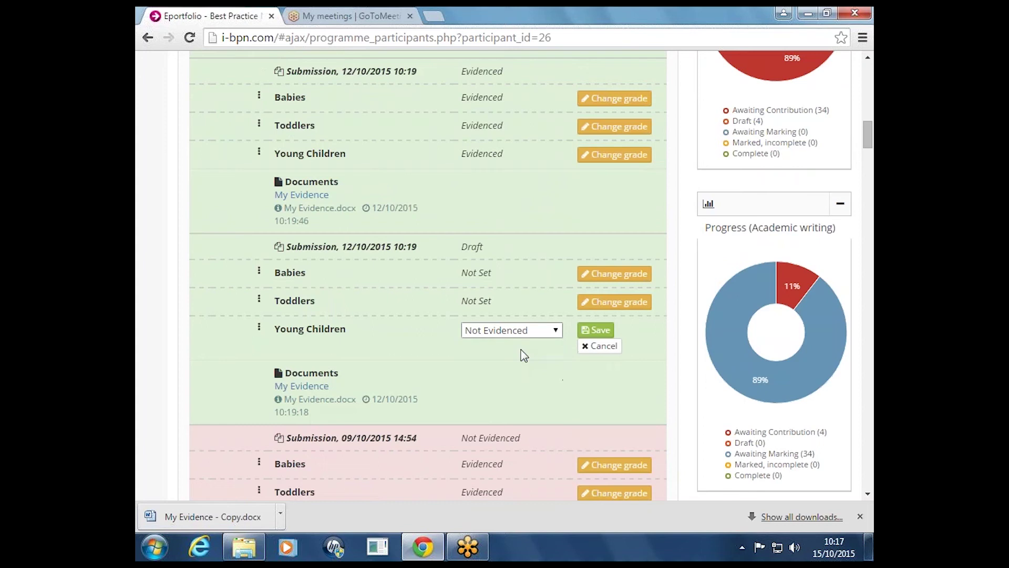
pyautogui.click(597, 330)
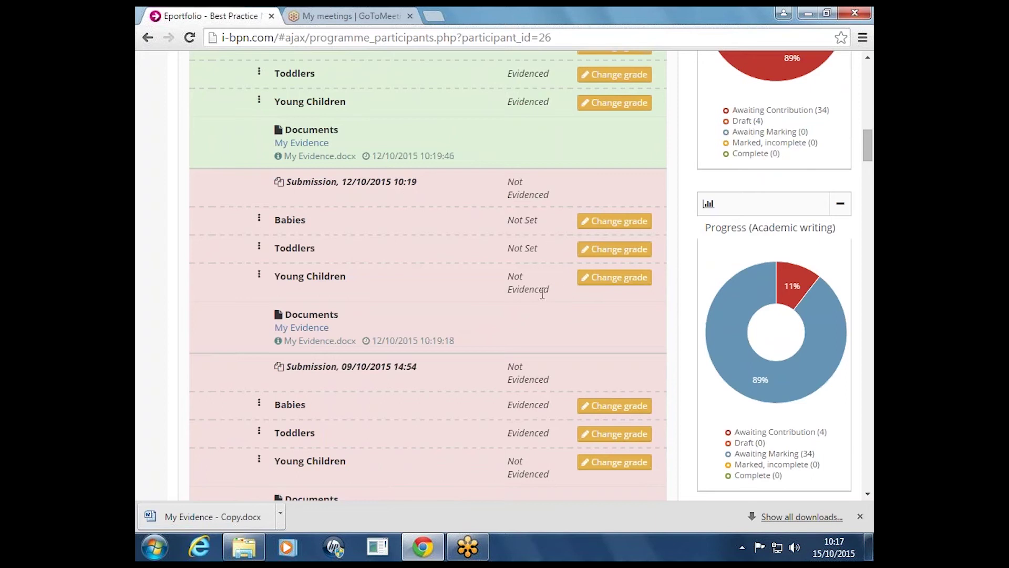
pyautogui.scroll(4, 538, 301)
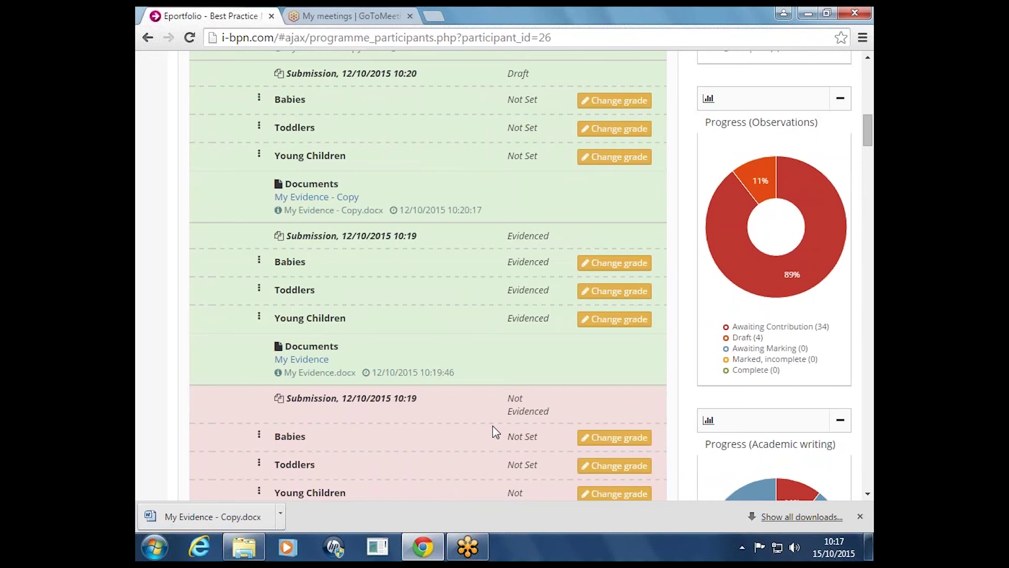
pyautogui.scroll(1, 494, 432)
pyautogui.scroll(5, 494, 432)
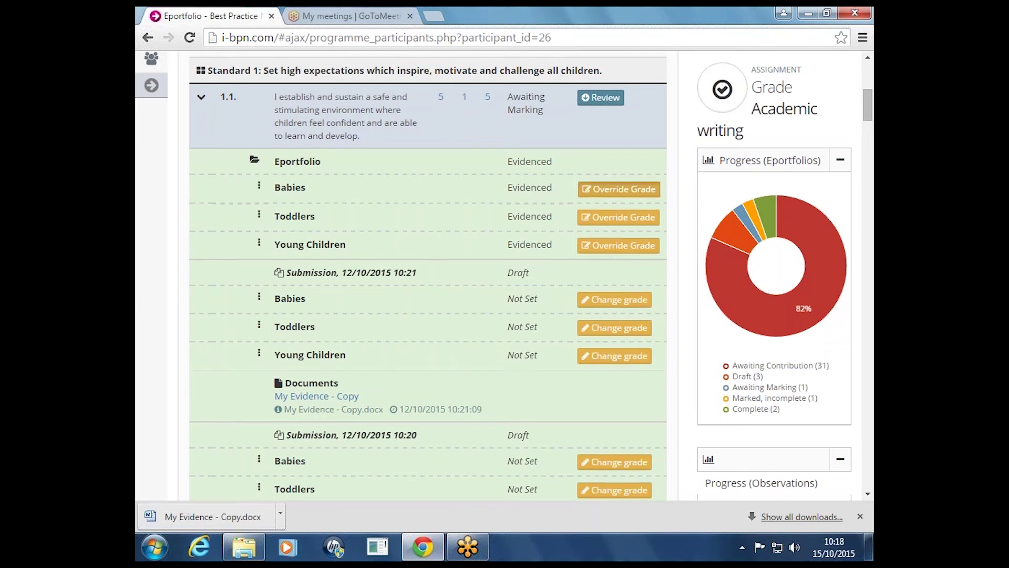
pyautogui.click(611, 191)
pyautogui.click(540, 203)
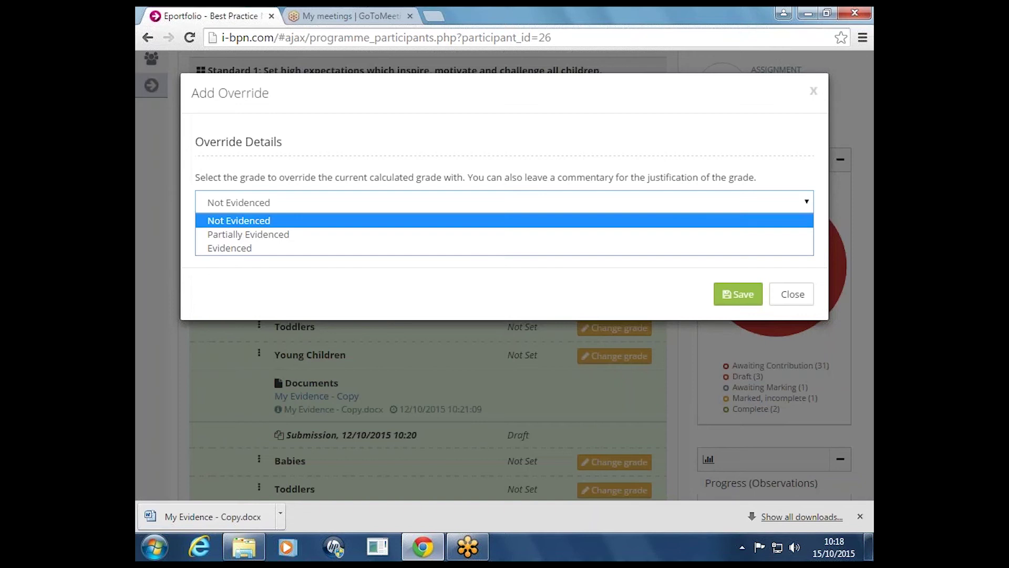
pyautogui.click(485, 237)
pyautogui.click(322, 230)
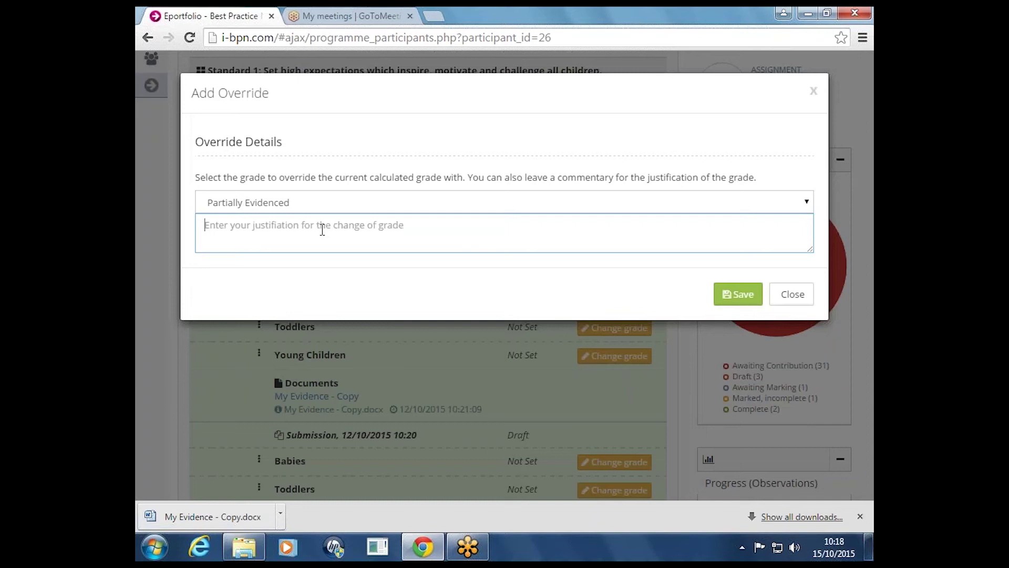
pyautogui.write('test')
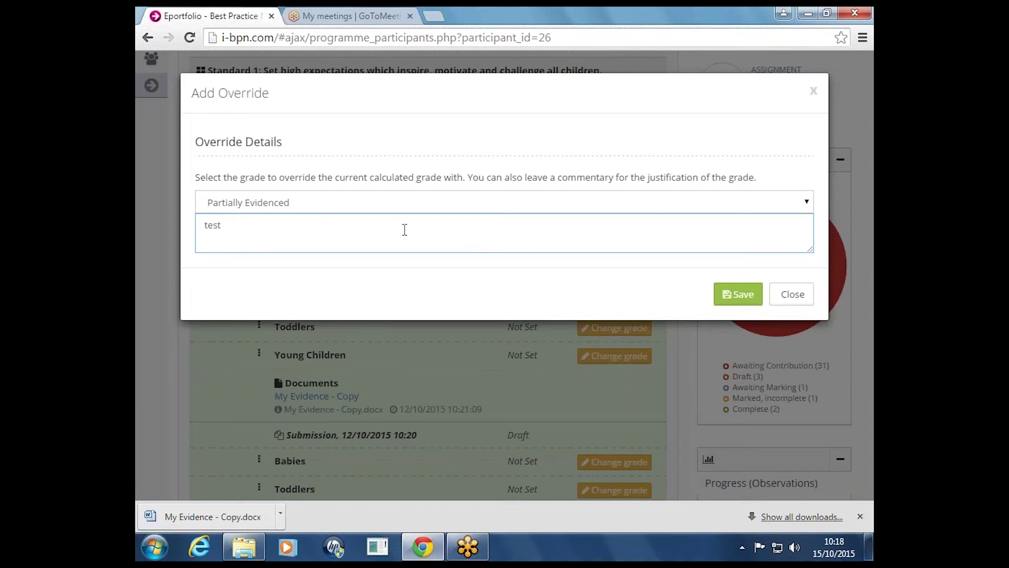
pyautogui.click(807, 300)
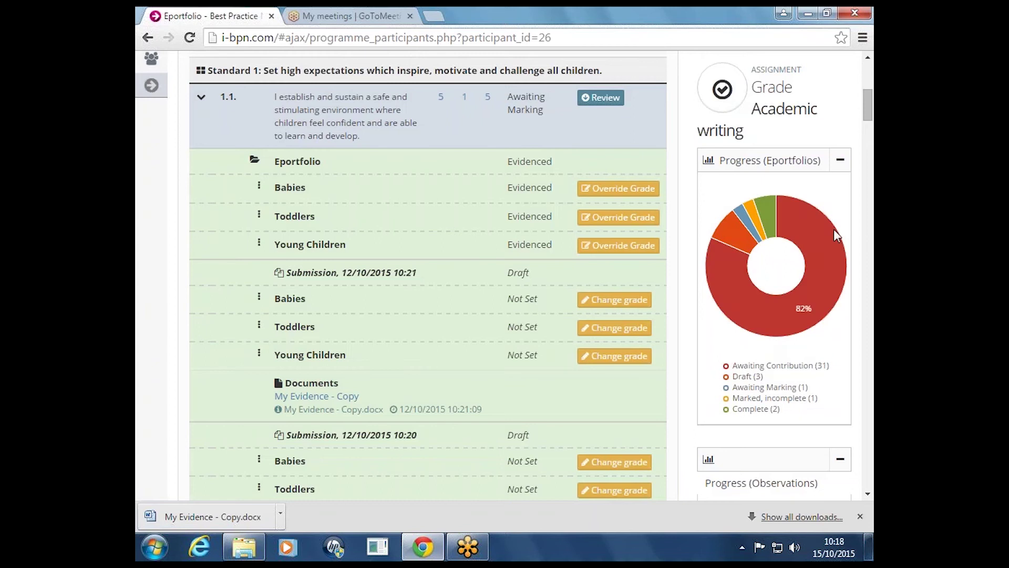
# Scroll through the trainee's list of standards
pyautogui.scroll(2, 867, 105)
pyautogui.moveTo(867, 107); pyautogui.dragTo(867, 91)
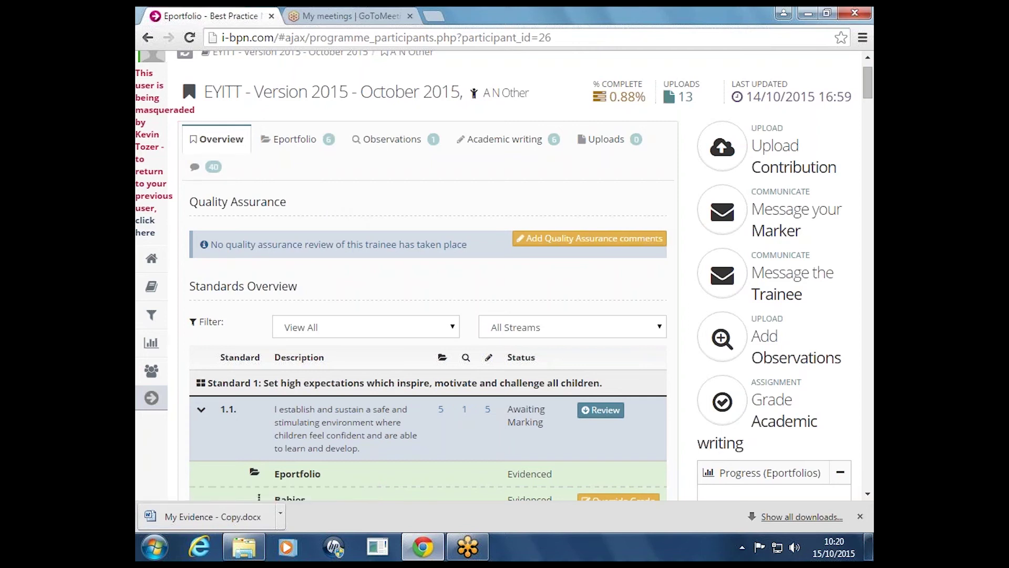
pyautogui.scroll(-1, 213, 415)
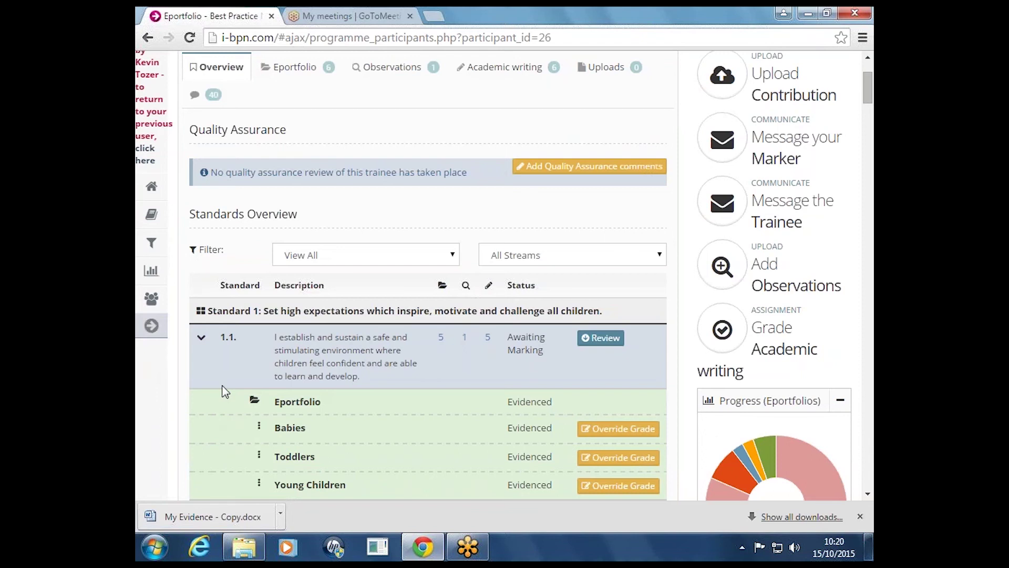
pyautogui.scroll(-1, 225, 392)
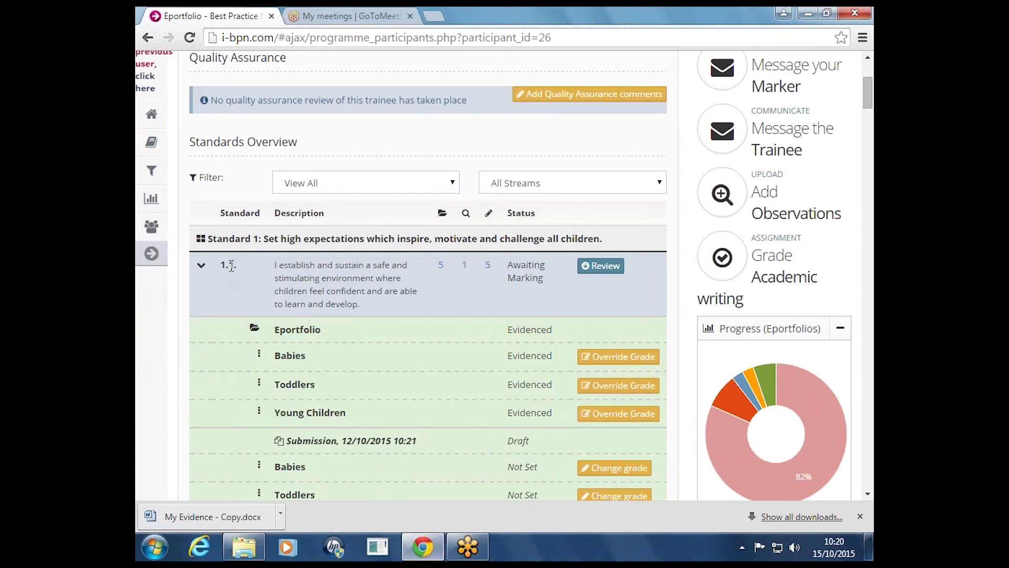
pyautogui.scroll(-1, 231, 265)
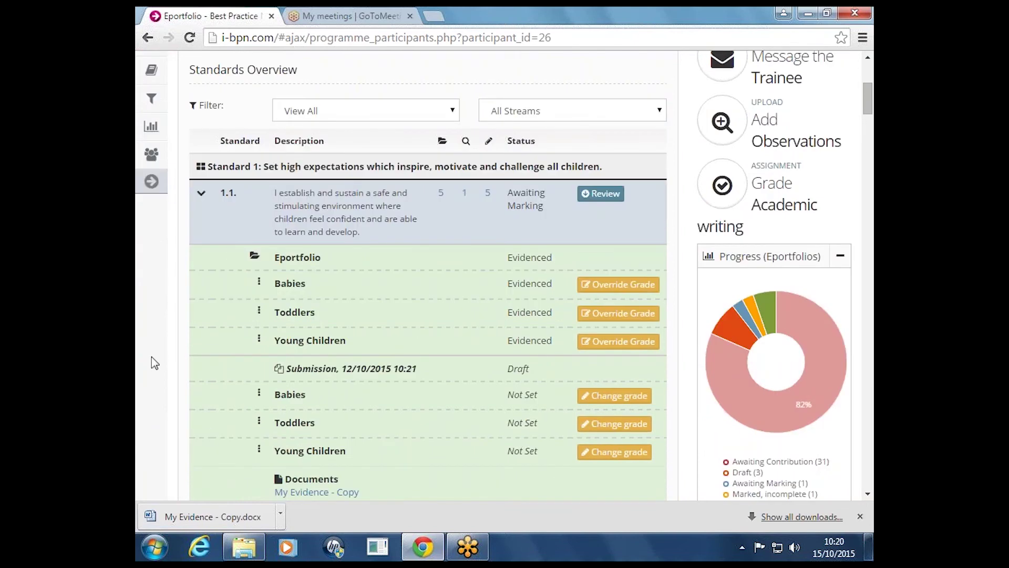
pyautogui.scroll(-5, 234, 333)
pyautogui.scroll(-20, 244, 460)
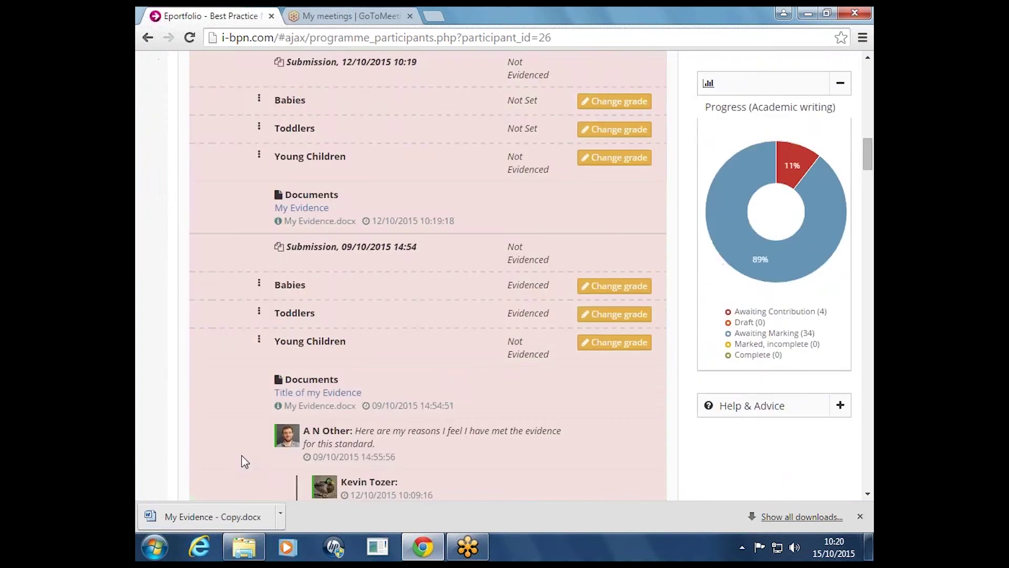
pyautogui.scroll(4, 292, 382)
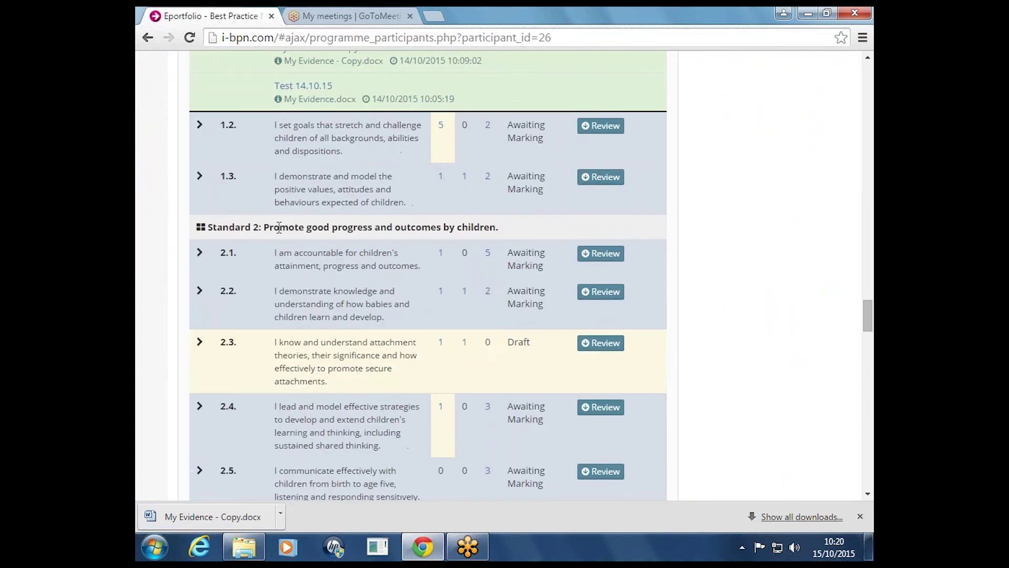
pyautogui.scroll(1, 205, 120)
pyautogui.scroll(8, 219, 213)
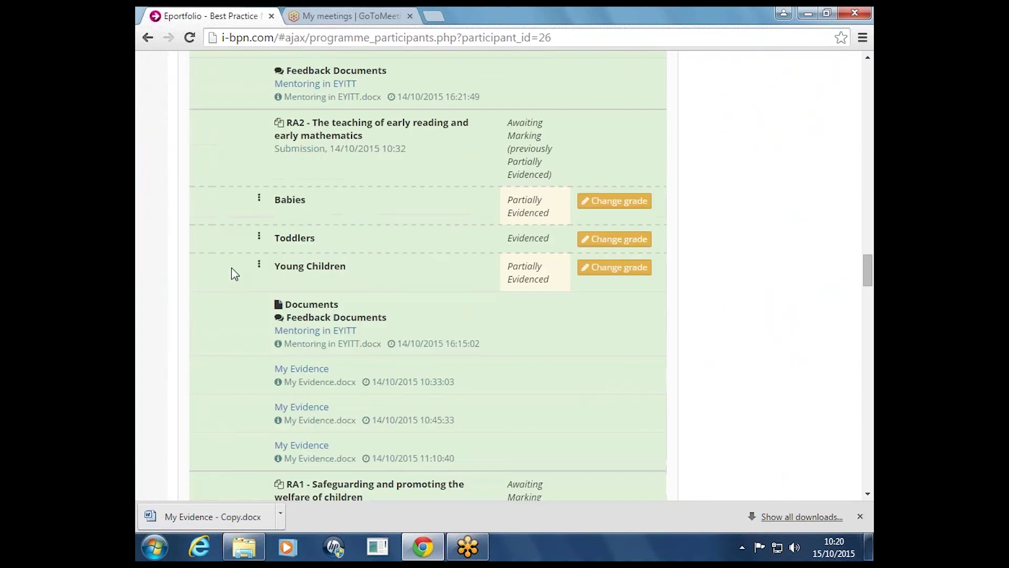
pyautogui.scroll(-7, 232, 270)
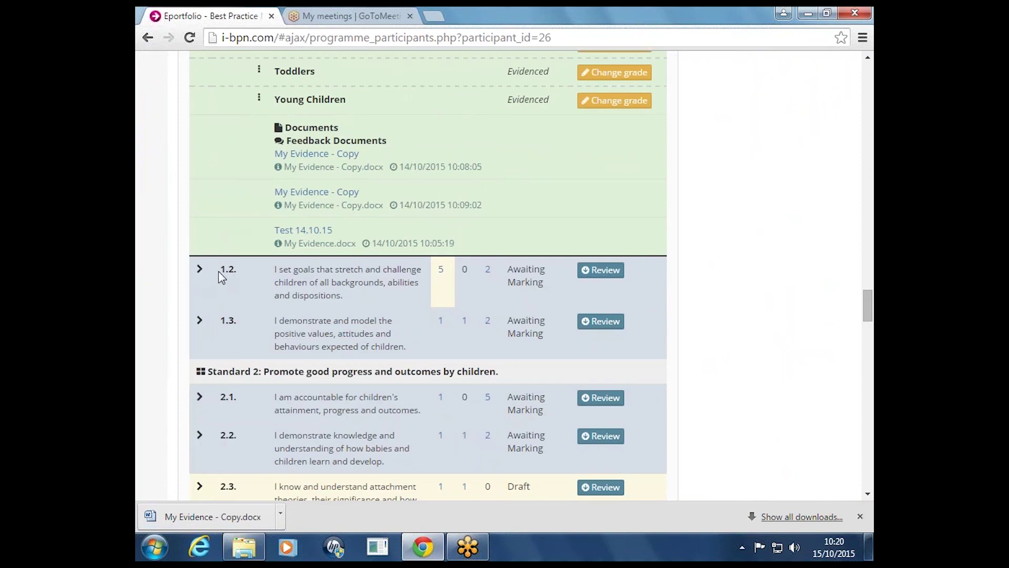
# Expand standard 1.2 and review its submissions
pyautogui.click(605, 275)
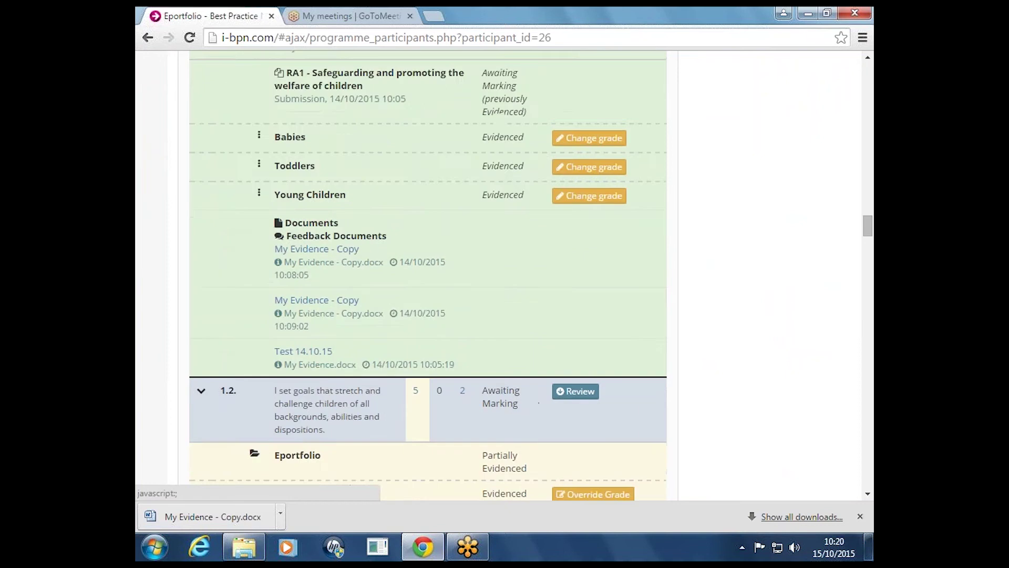
pyautogui.scroll(-4, 347, 292)
pyautogui.scroll(-3, 364, 297)
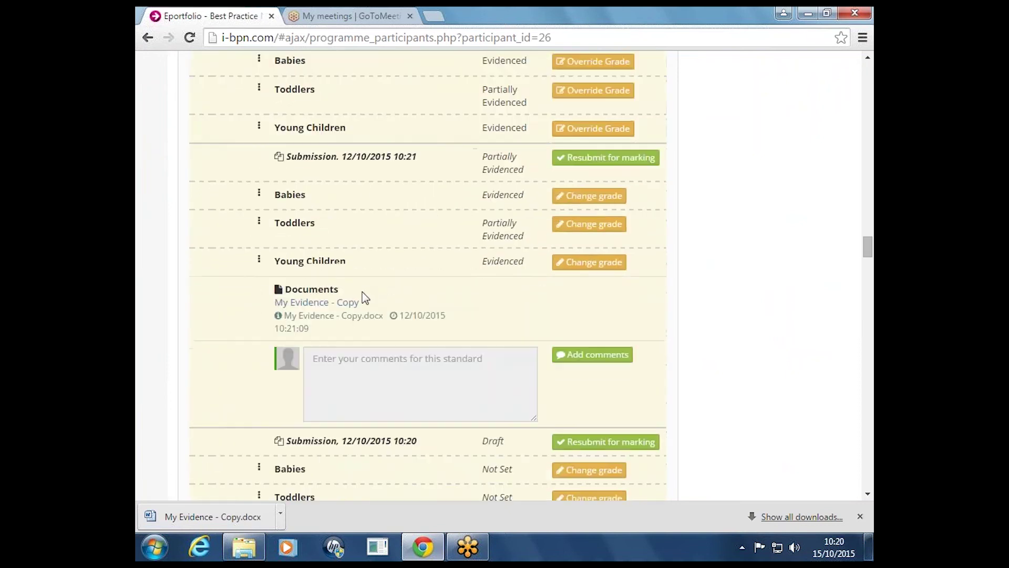
pyautogui.scroll(20, 363, 296)
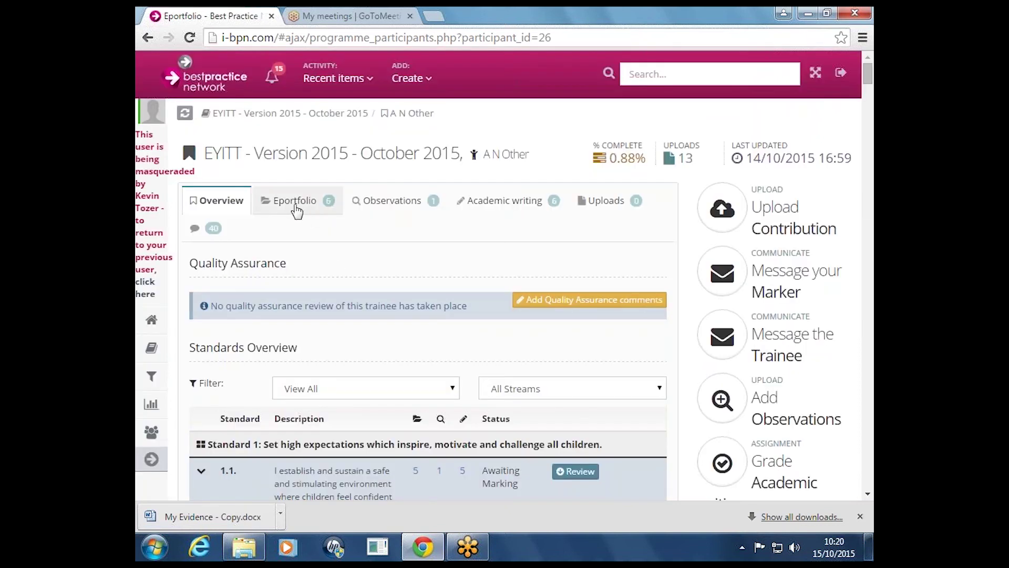
pyautogui.scroll(-6, 323, 364)
pyautogui.scroll(-10, 323, 363)
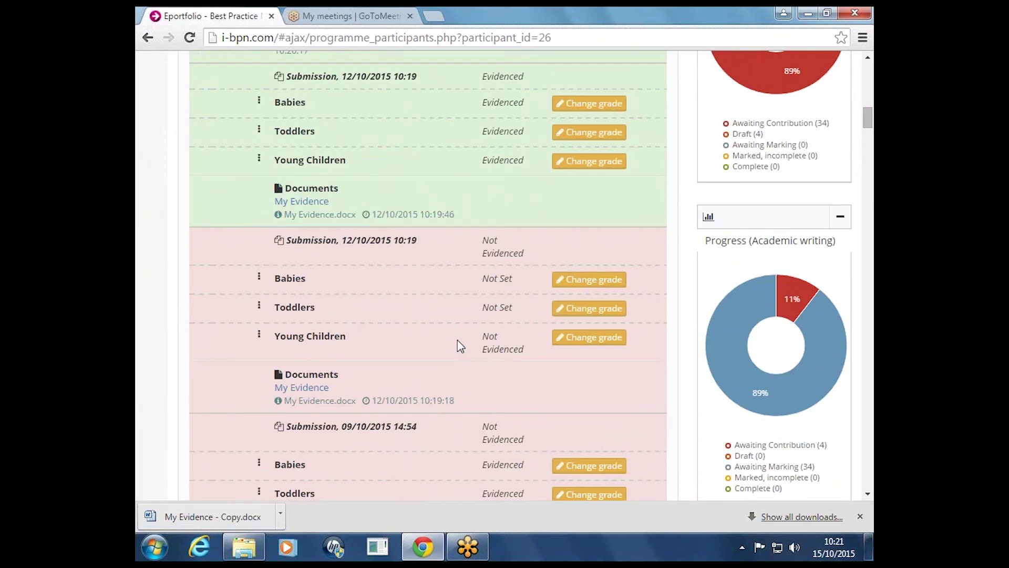
# Return to the top and show the trainee's Eportfolio submissions list
pyautogui.scroll(7, 457, 339)
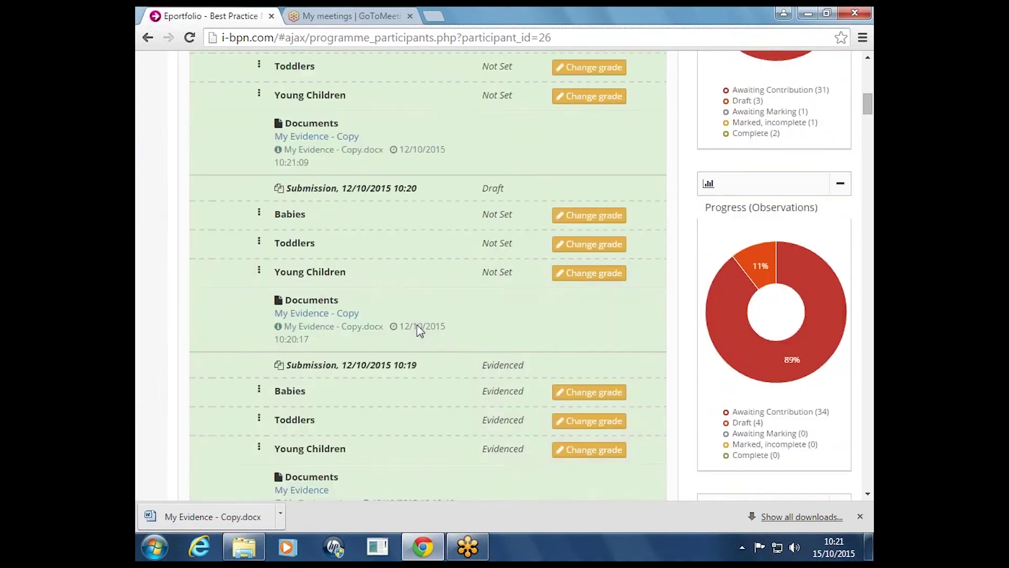
pyautogui.scroll(10, 294, 293)
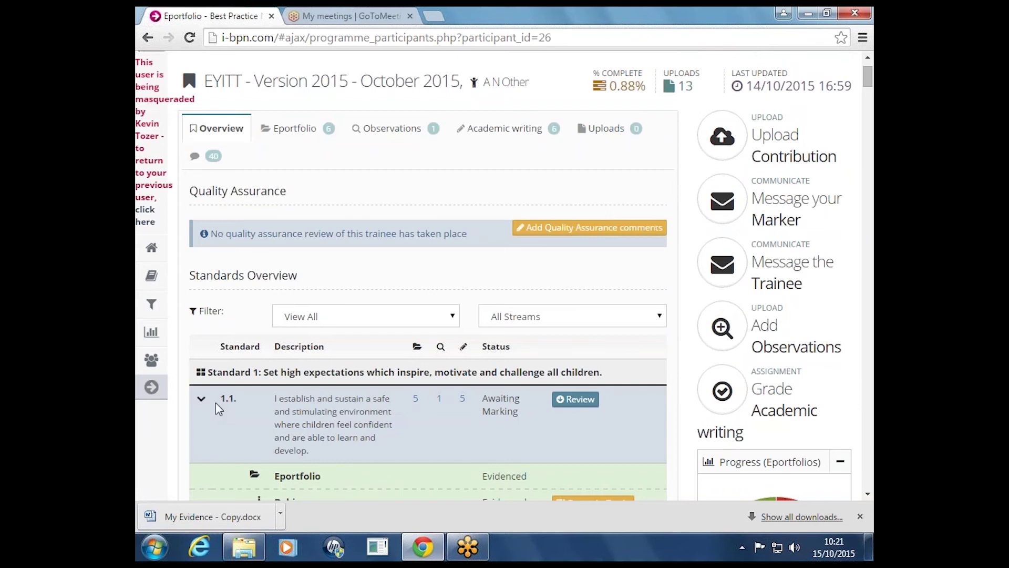
pyautogui.click(315, 131)
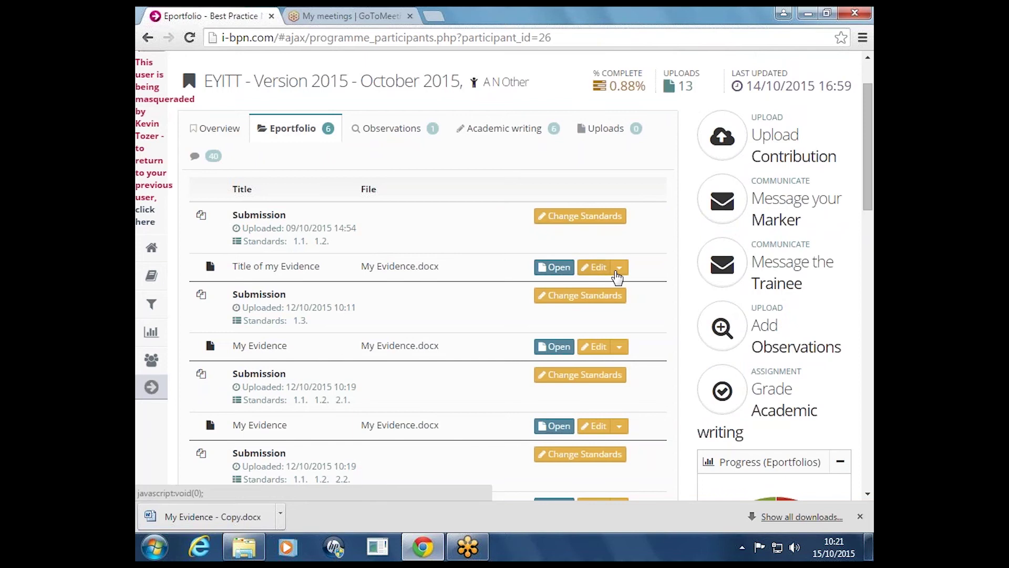
# Add standard 2.5 for Toddlers and Young Children to the 09/10/2015 submission and save
pyautogui.click(620, 269)
pyautogui.click(620, 269)
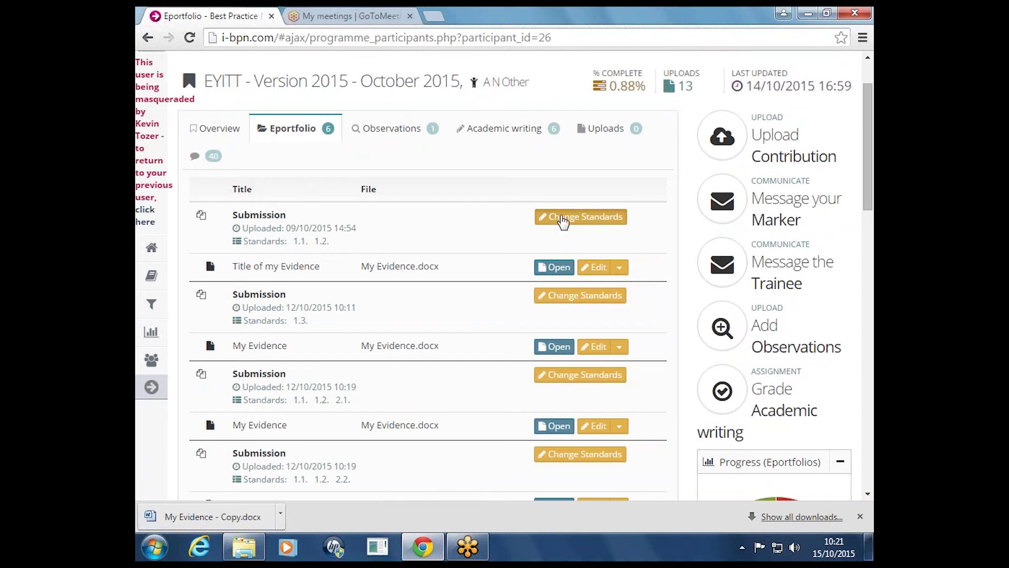
pyautogui.click(611, 223)
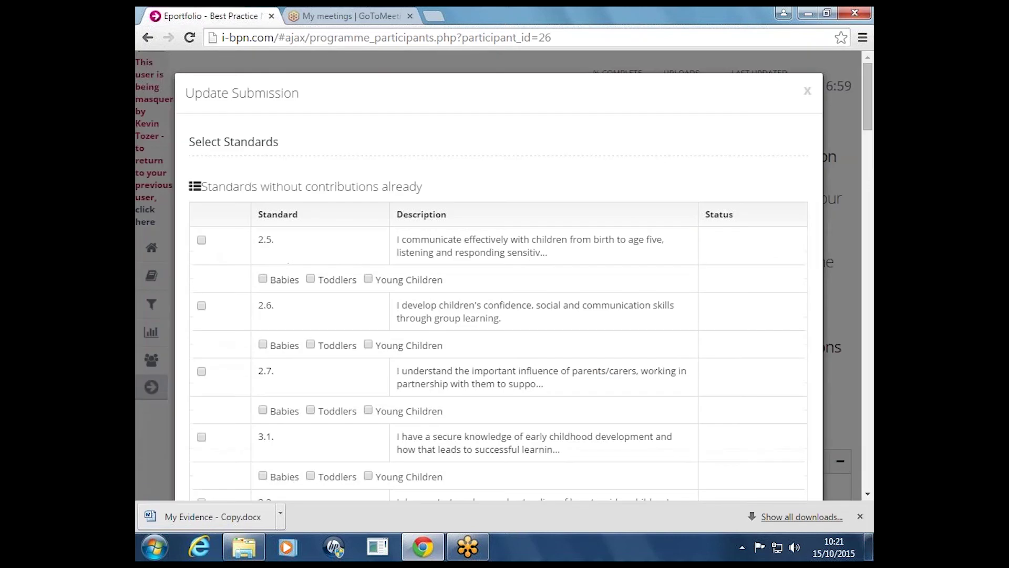
pyautogui.scroll(-20, 852, 332)
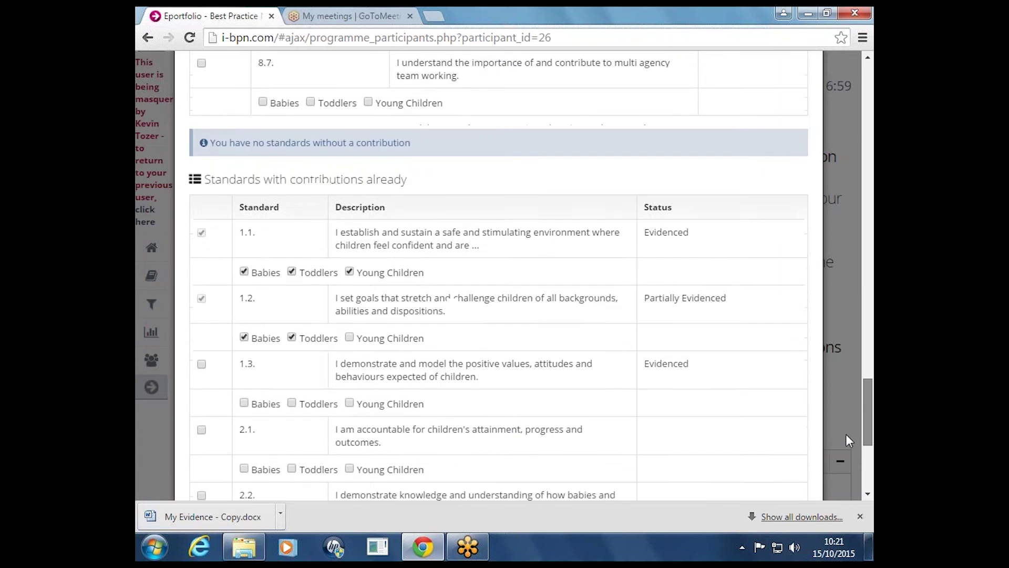
pyautogui.scroll(-3, 846, 434)
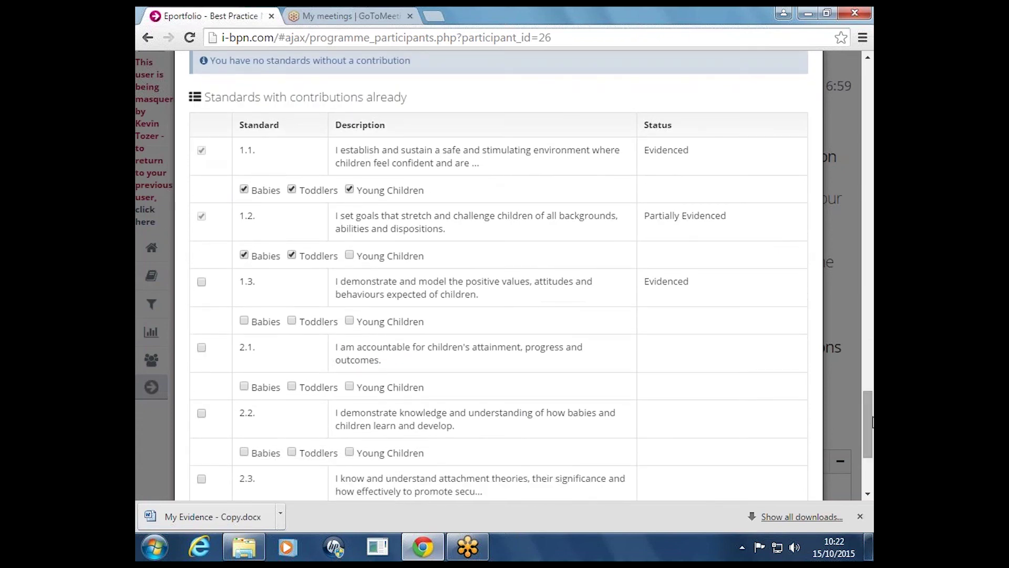
pyautogui.moveTo(870, 420); pyautogui.dragTo(870, 92)
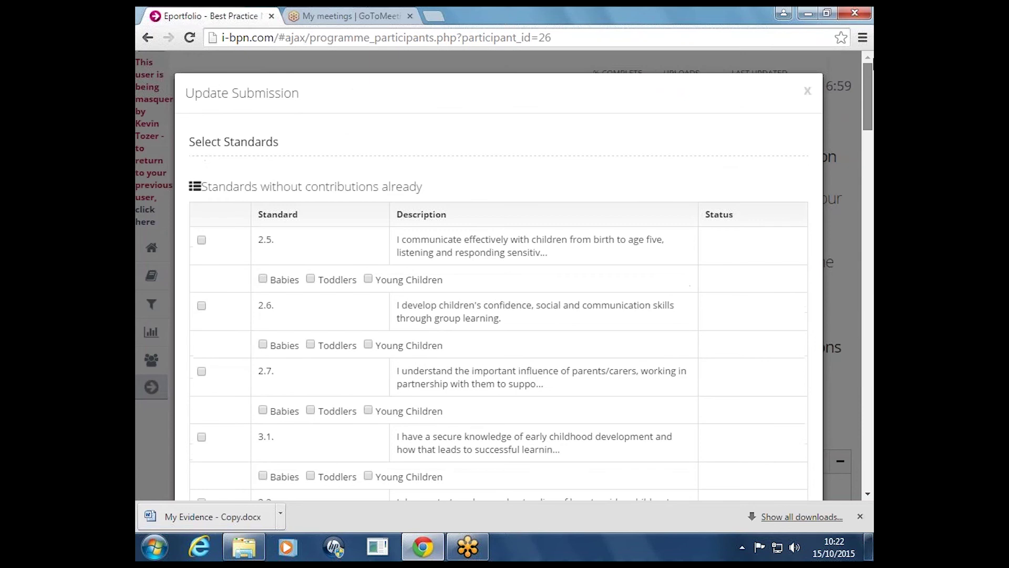
pyautogui.click(202, 240)
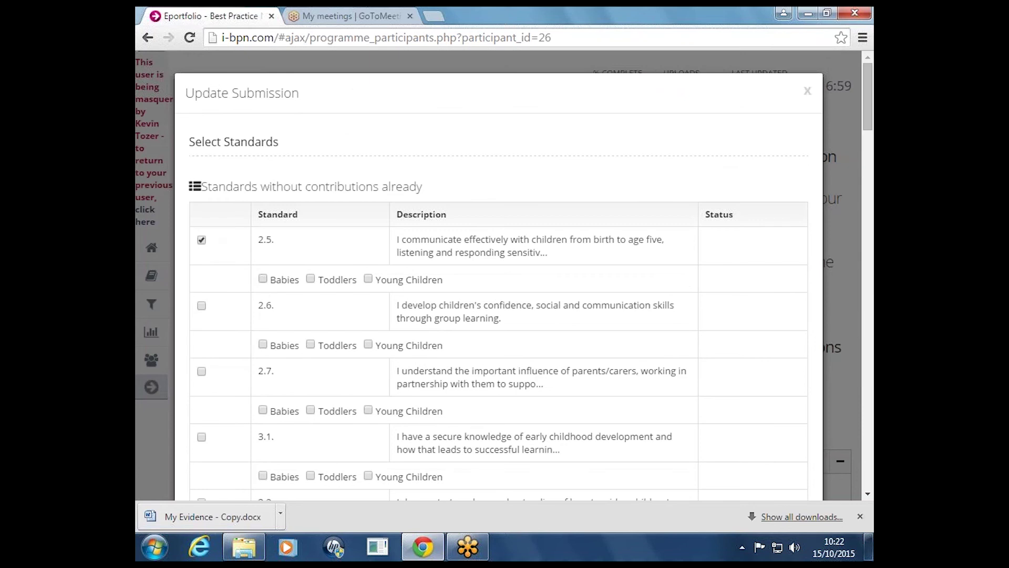
pyautogui.click(311, 278)
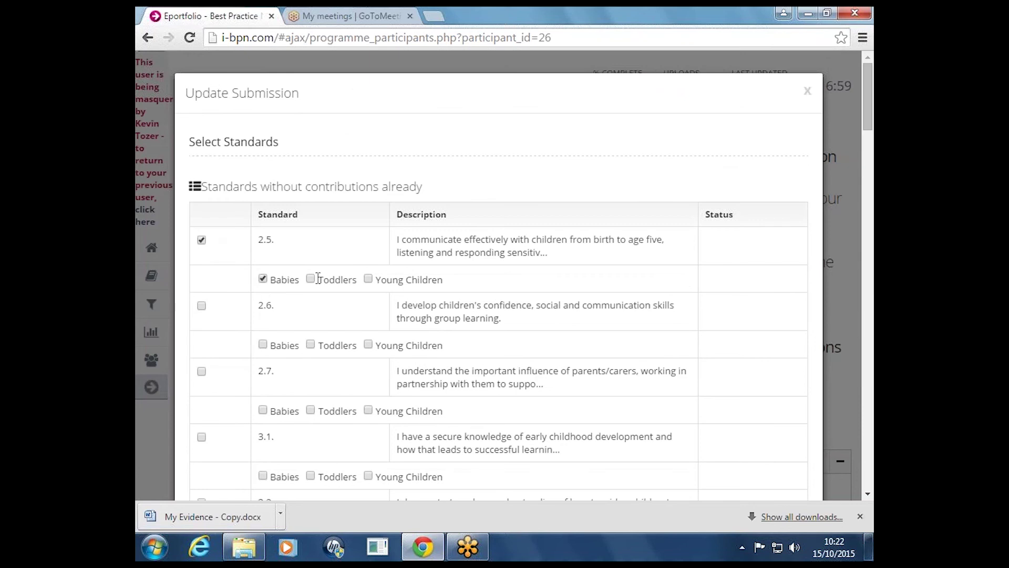
pyautogui.click(369, 279)
pyautogui.scroll(-20, 848, 318)
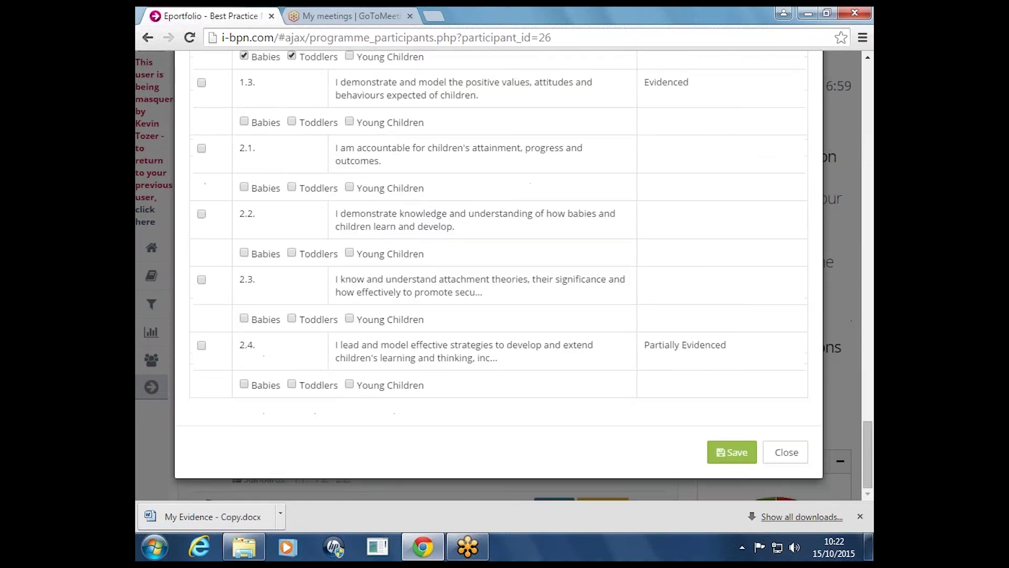
pyautogui.click(731, 454)
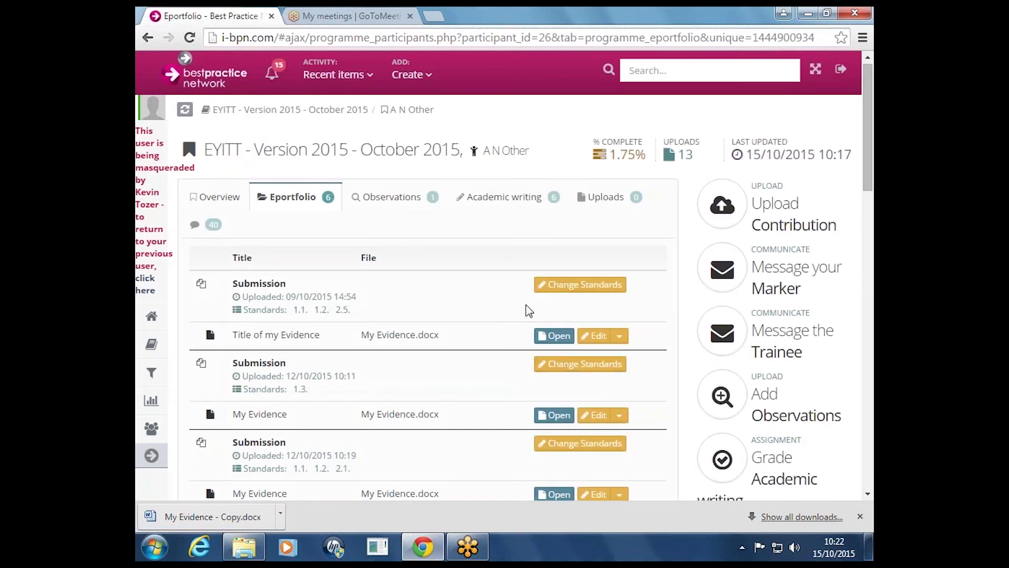
# Review the Observations tab's Observation Statement entries, then the Academic writing and Uploads tabs
pyautogui.click(383, 205)
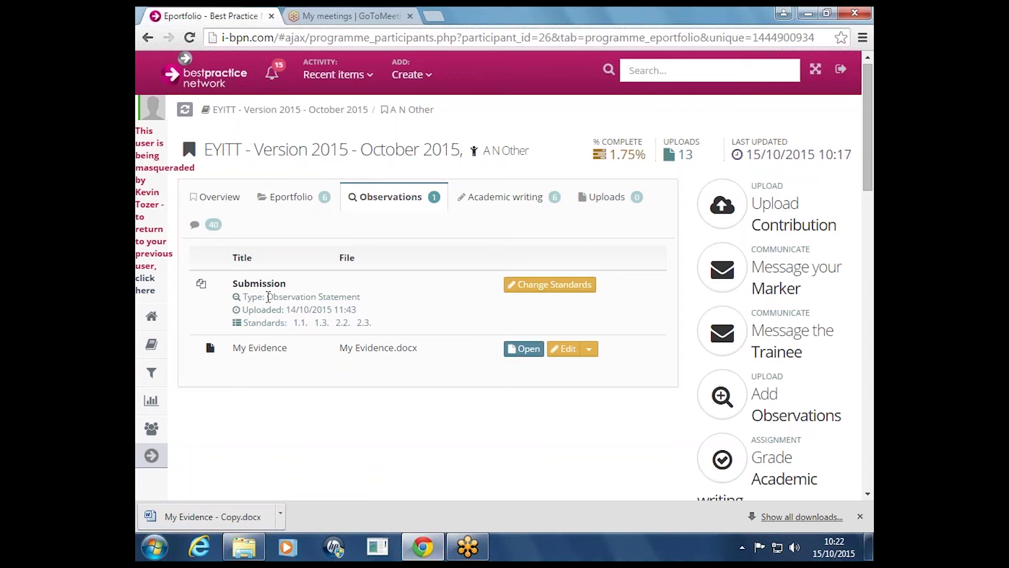
pyautogui.moveTo(267, 296); pyautogui.dragTo(379, 301)
pyautogui.click(368, 300)
pyautogui.moveTo(268, 292); pyautogui.dragTo(349, 296)
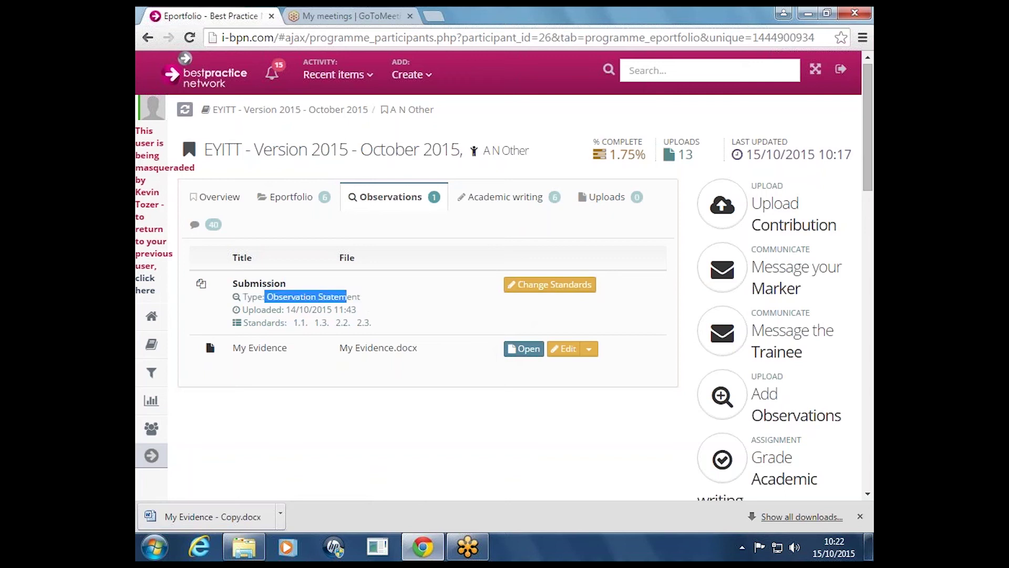
pyautogui.click(388, 304)
pyautogui.click(516, 203)
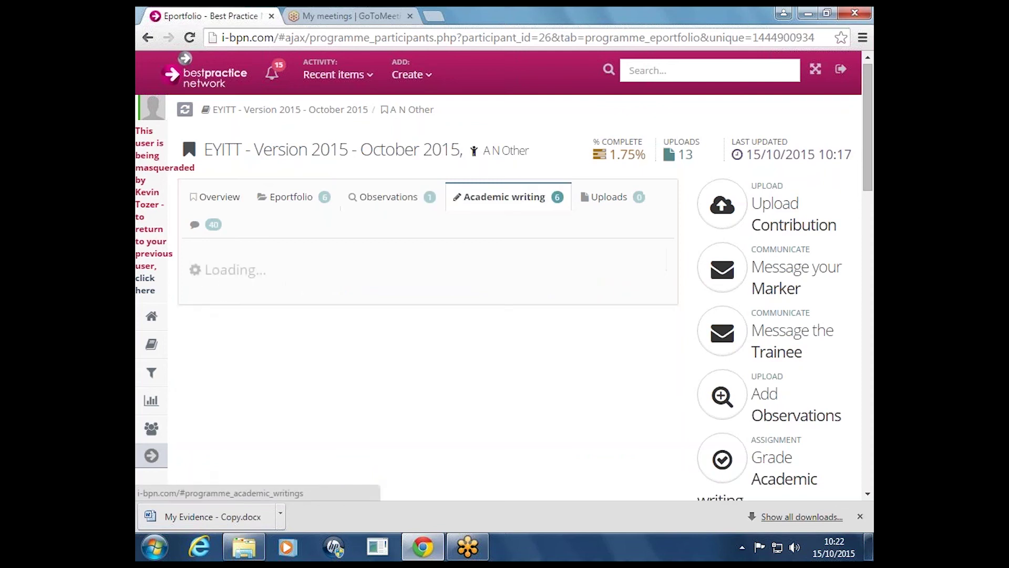
pyautogui.click(613, 208)
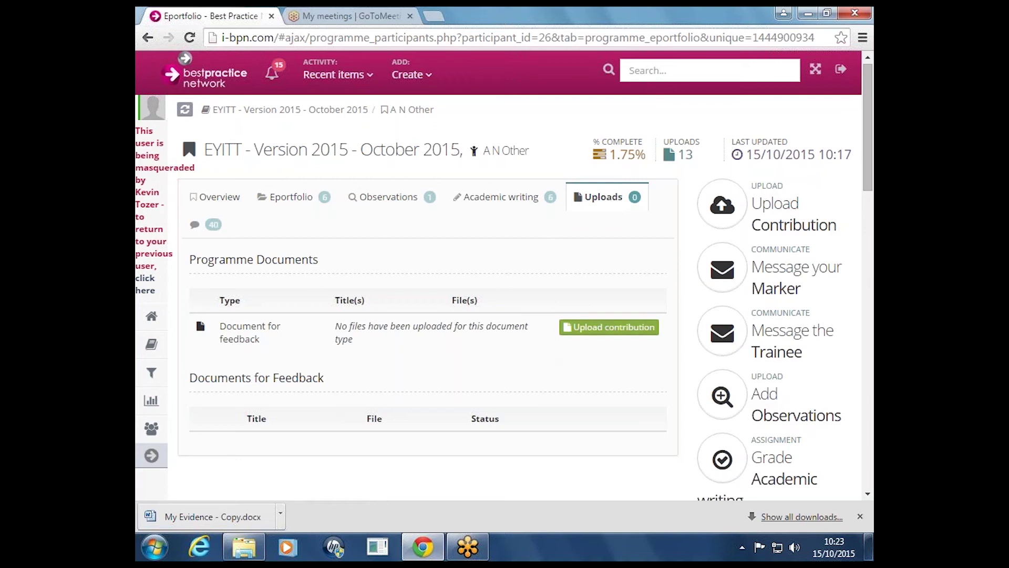
# Leave the trainee's account for the admin dashboard and expand Frameworks in the sidebar
pyautogui.click(147, 291)
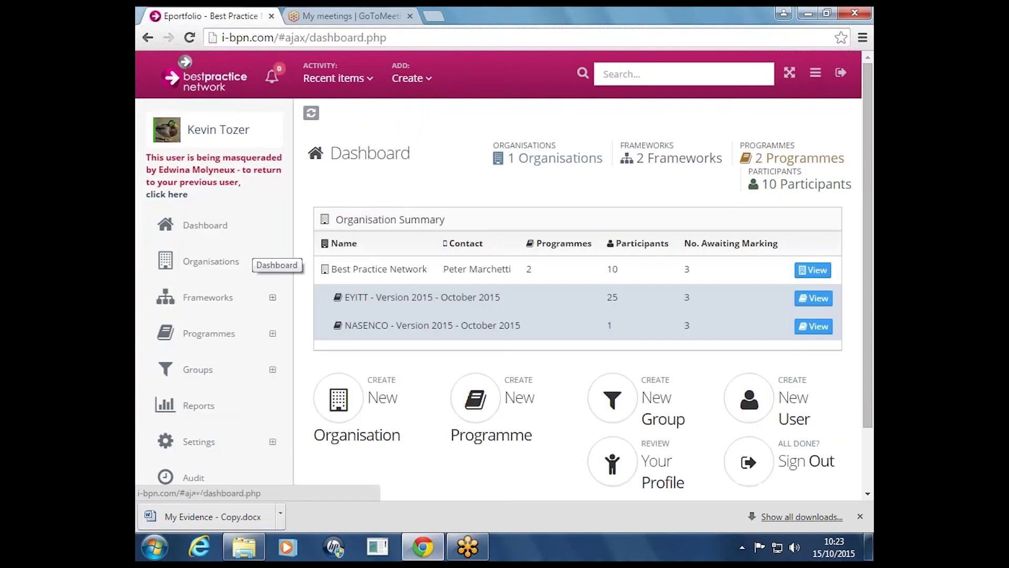
pyautogui.click(170, 196)
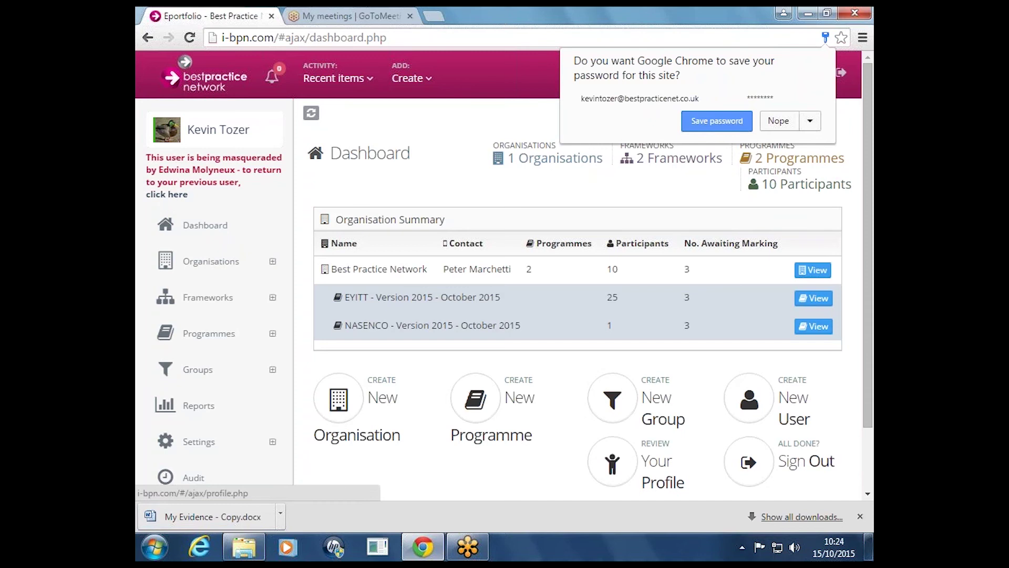
pyautogui.scroll(-1, 190, 428)
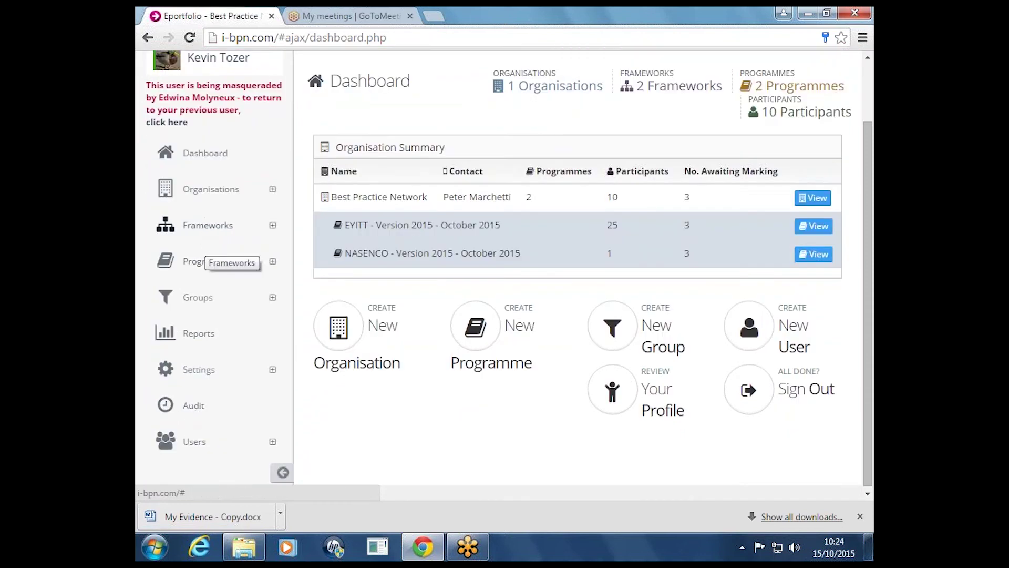
pyautogui.click(207, 226)
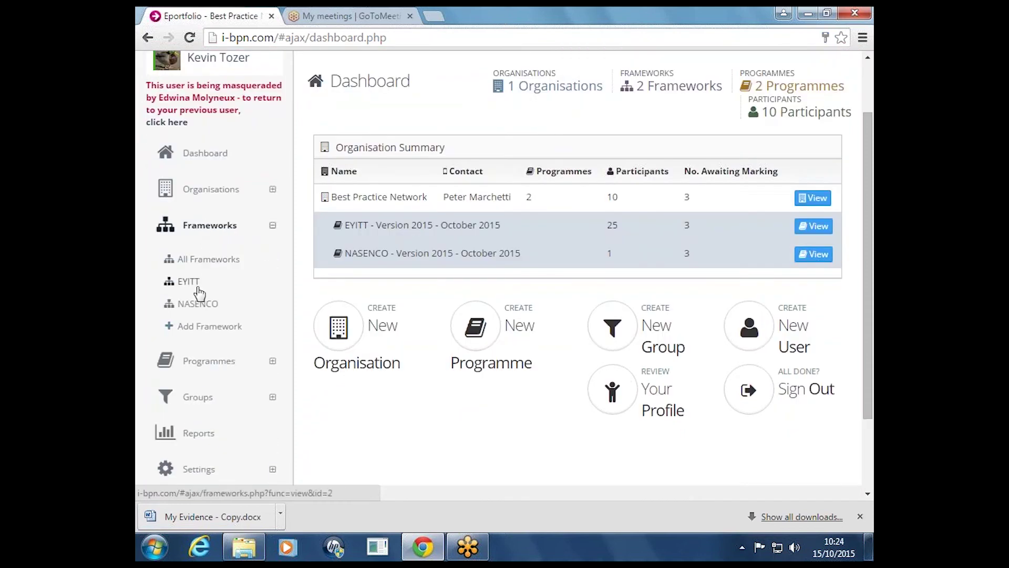
pyautogui.click(204, 192)
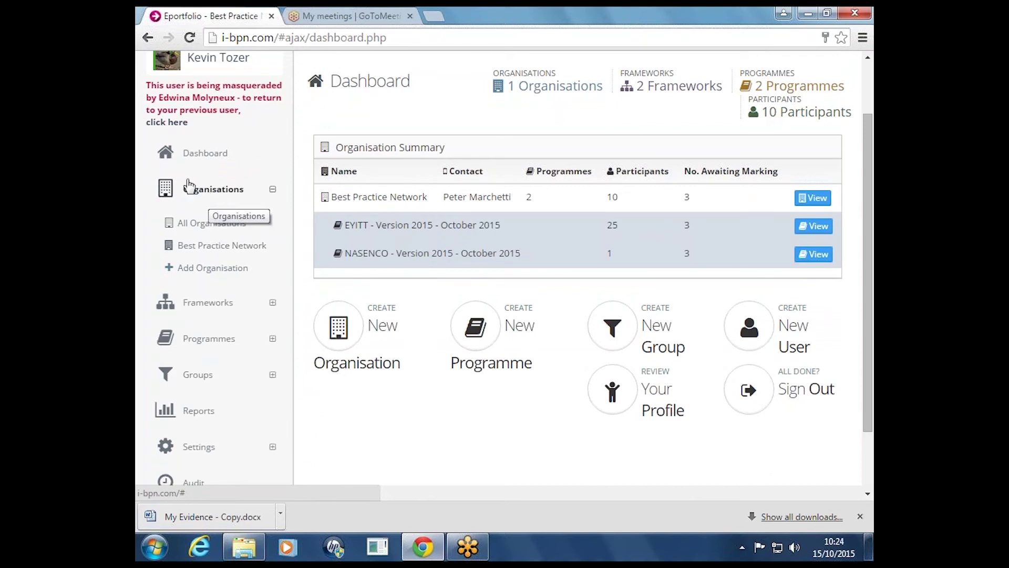
pyautogui.click(195, 302)
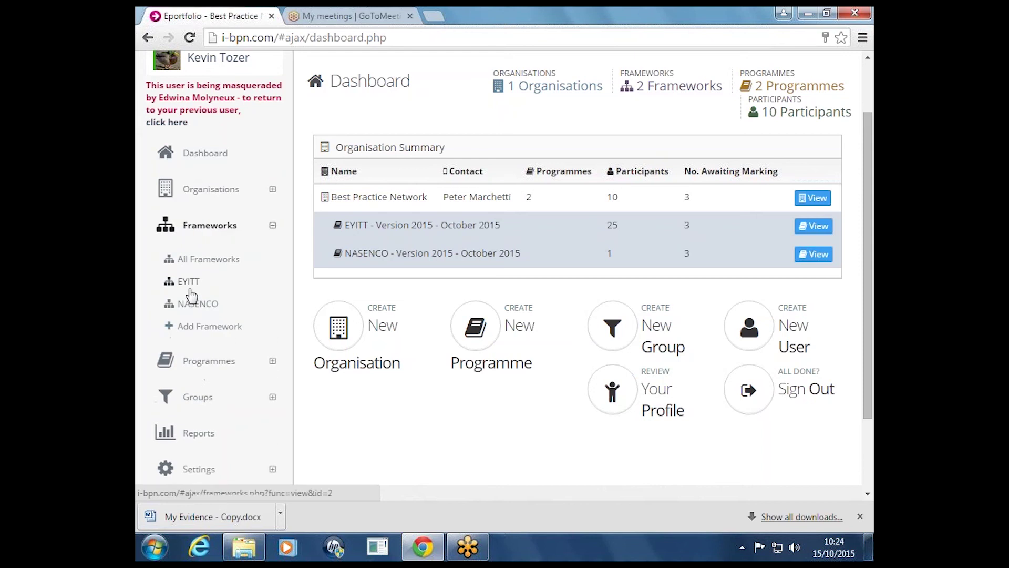
# Open the EYITT framework from the sidebar's Frameworks list
pyautogui.click(197, 308)
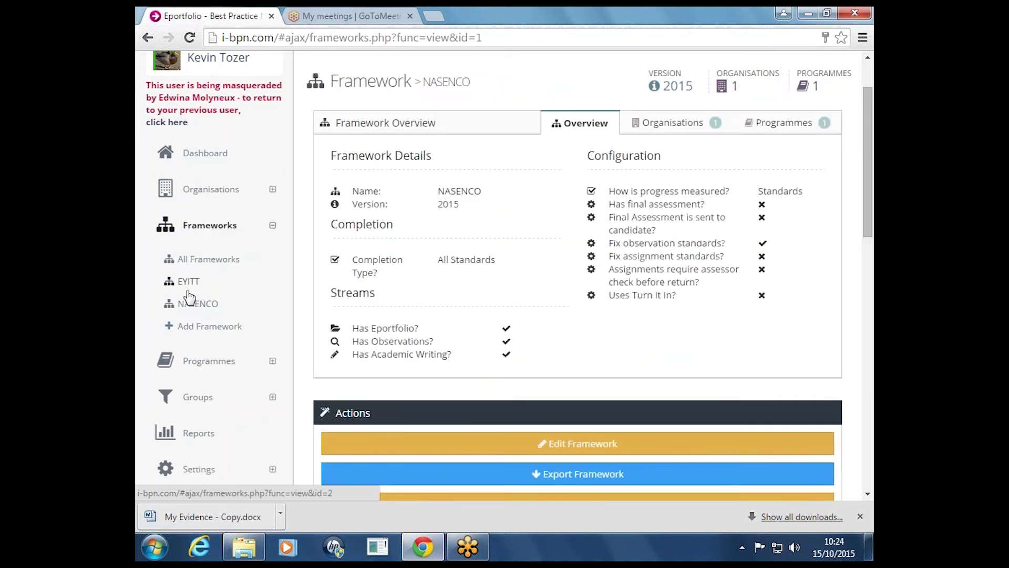
pyautogui.click(192, 289)
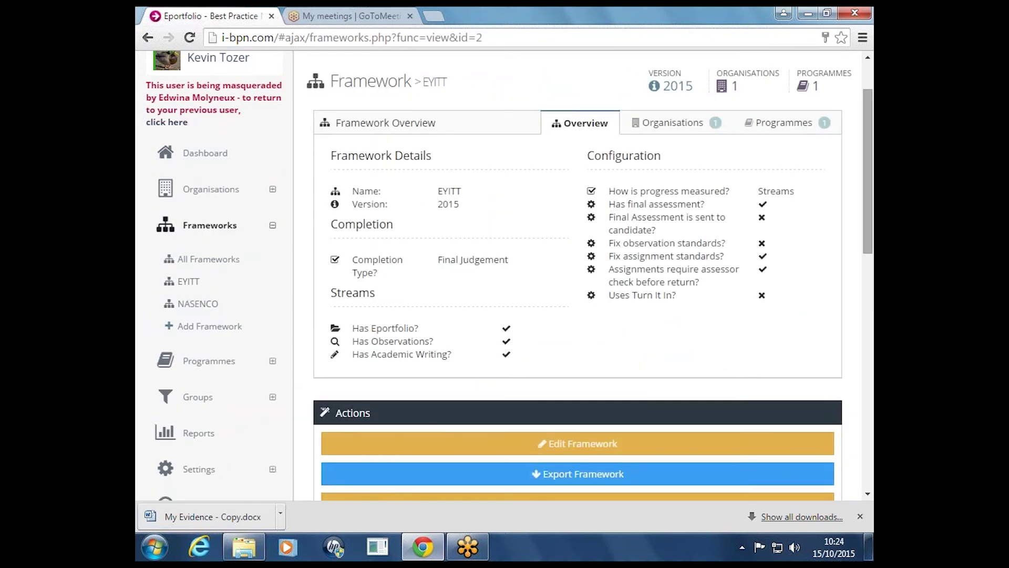
pyautogui.moveTo(865, 197)
pyautogui.mouseDown()
pyautogui.moveTo(859, 331)
pyautogui.moveTo(862, 194)
pyautogui.mouseUp()
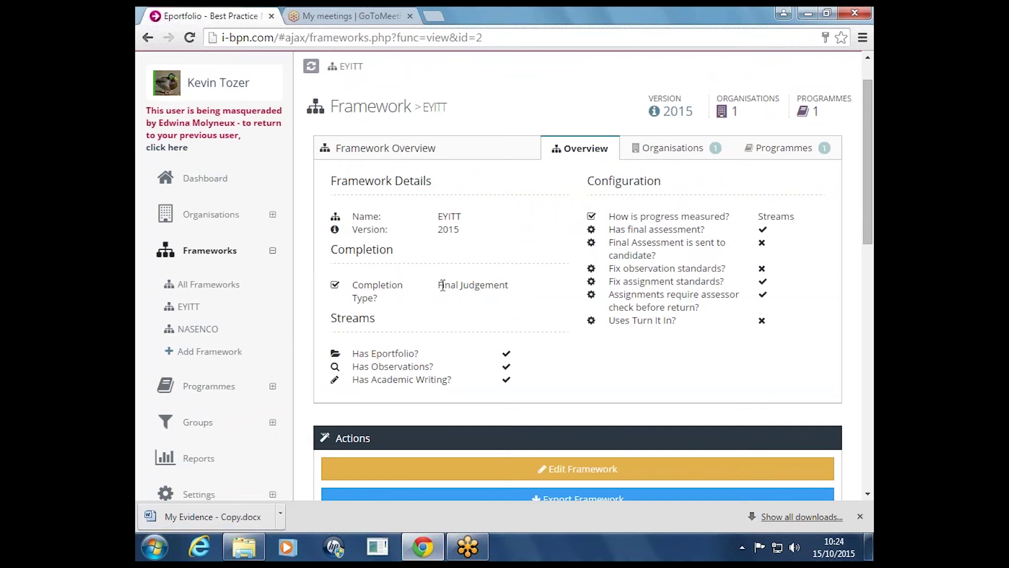
# Highlight EYITT's Final Judgement completion type in the overview
pyautogui.moveTo(443, 285); pyautogui.dragTo(491, 300)
pyautogui.click(490, 301)
pyautogui.moveTo(438, 284); pyautogui.dragTo(517, 312)
pyautogui.click(516, 312)
pyautogui.moveTo(437, 284); pyautogui.dragTo(471, 285)
pyautogui.click(486, 285)
pyautogui.moveTo(442, 285); pyautogui.dragTo(473, 282)
pyautogui.click(473, 282)
pyautogui.moveTo(445, 287); pyautogui.dragTo(492, 286)
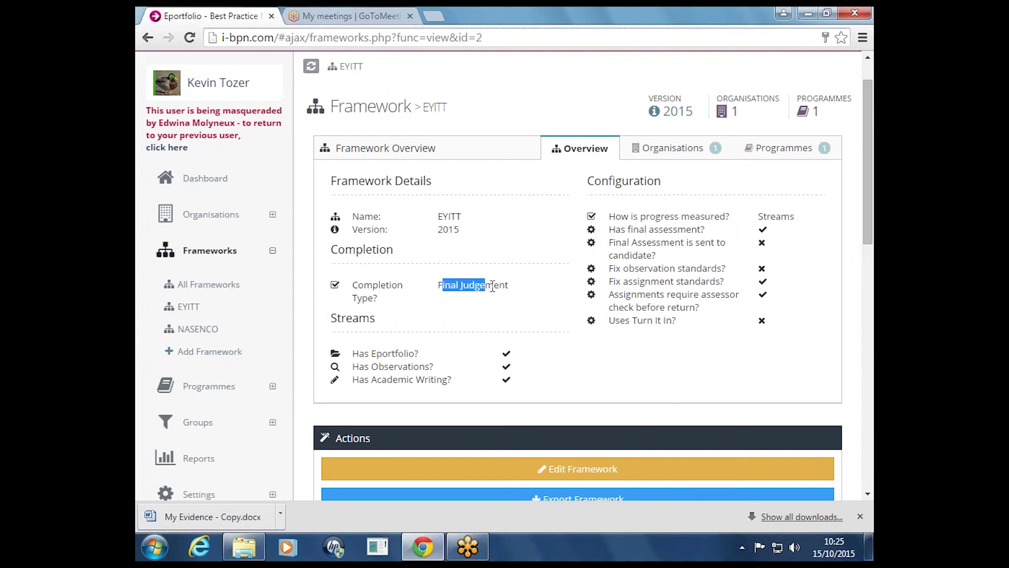
pyautogui.click(493, 286)
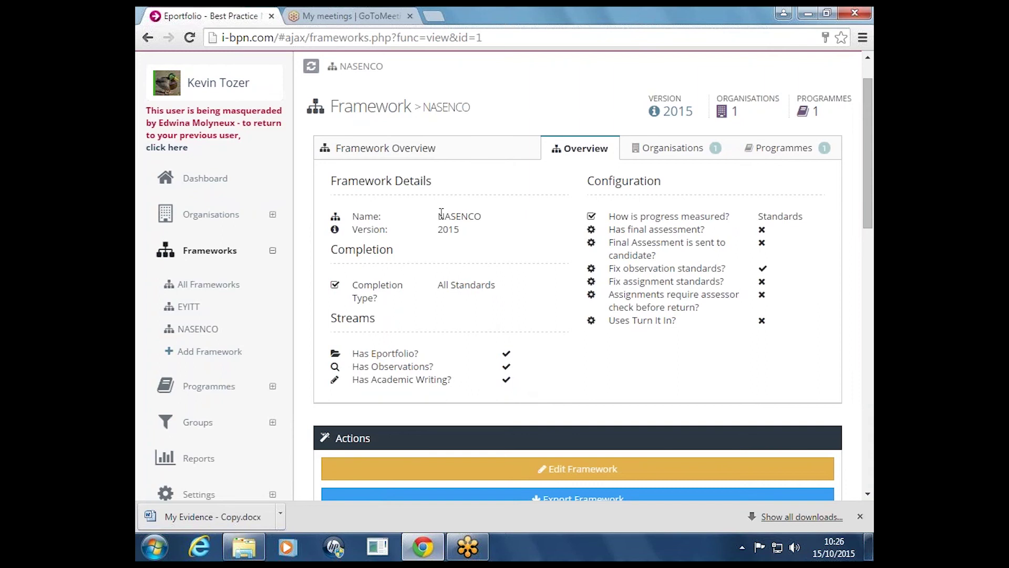
# Open NASENCO, check its All Standards completion and Eportfolio stream, and scroll to Components
pyautogui.moveTo(438, 216); pyautogui.dragTo(481, 216)
pyautogui.click(449, 230)
pyautogui.moveTo(444, 284); pyautogui.dragTo(497, 285)
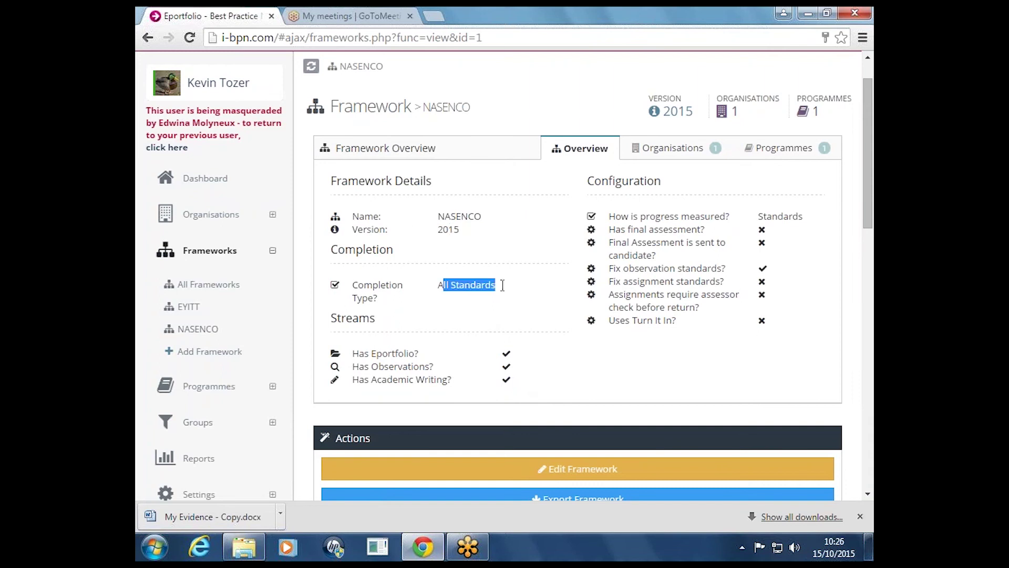
pyautogui.click(503, 293)
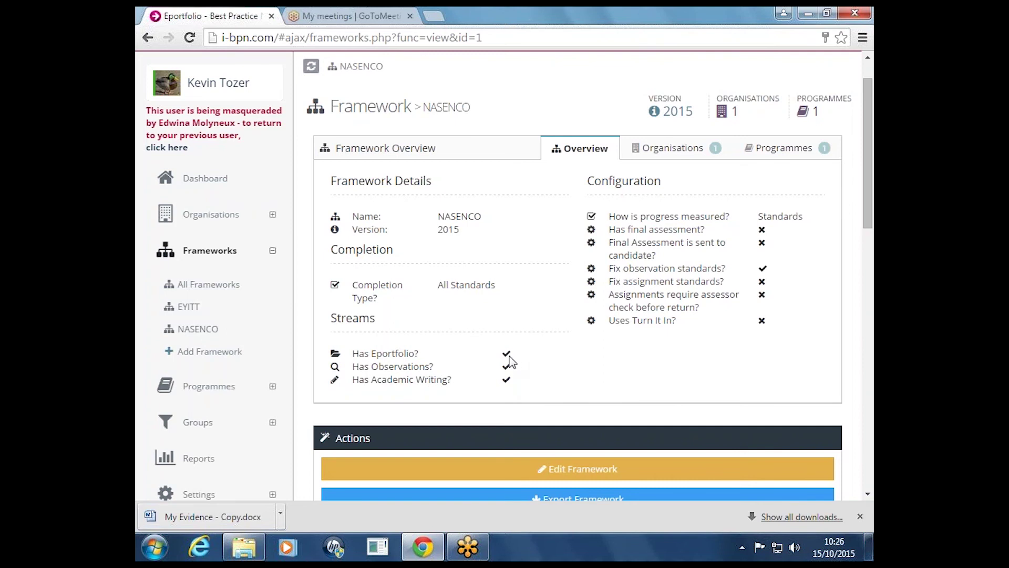
pyautogui.doubleClick(412, 355)
pyautogui.click(413, 355)
pyautogui.scroll(1, 604, 364)
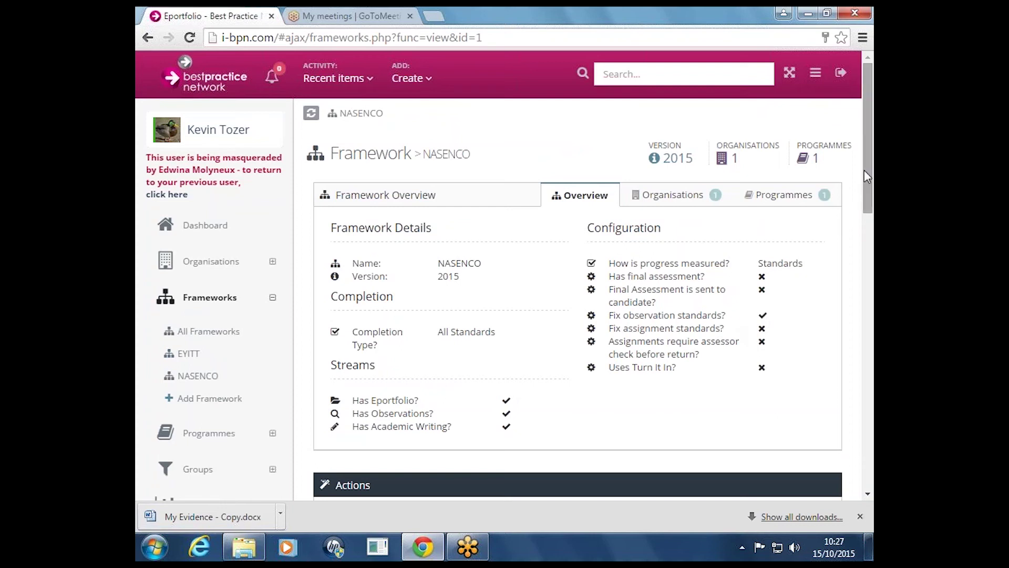
pyautogui.moveTo(864, 170); pyautogui.dragTo(829, 327)
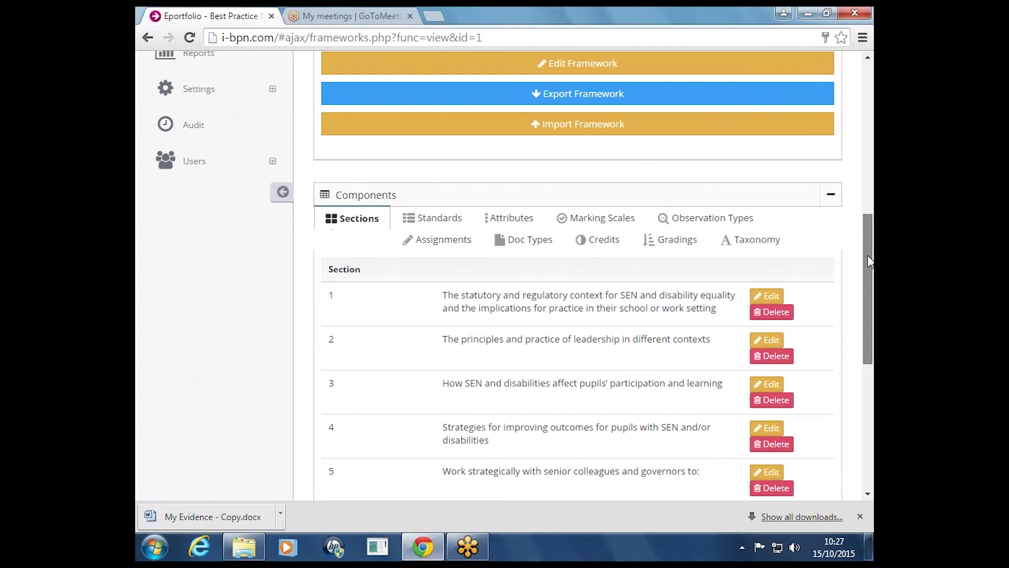
# Switch NASENCO's Components panel to the Standards tab, starting at reference 0.1.1
pyautogui.scroll(-6, 860, 357)
pyautogui.scroll(6, 860, 350)
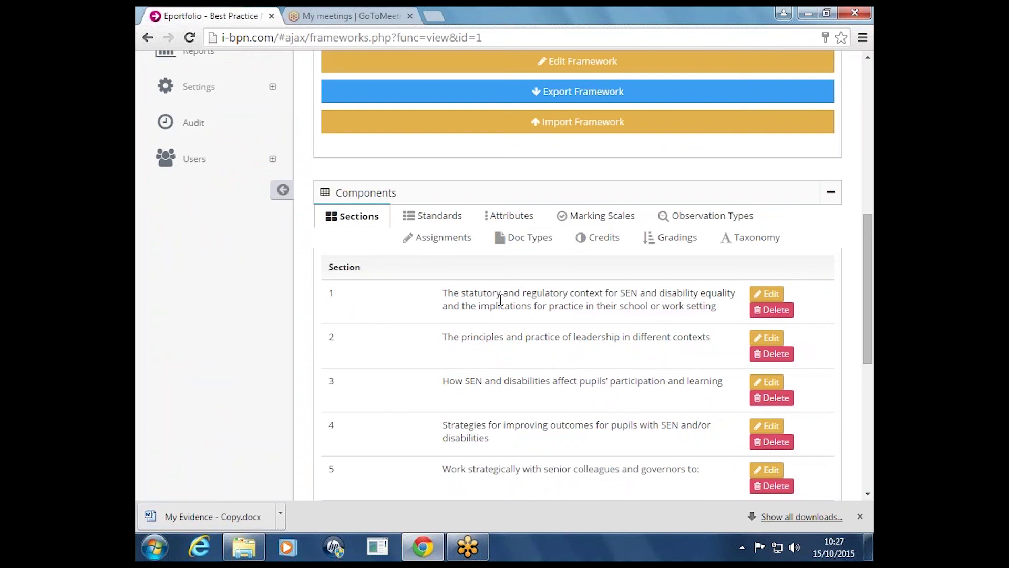
pyautogui.scroll(-5, 862, 346)
pyautogui.scroll(-2, 862, 352)
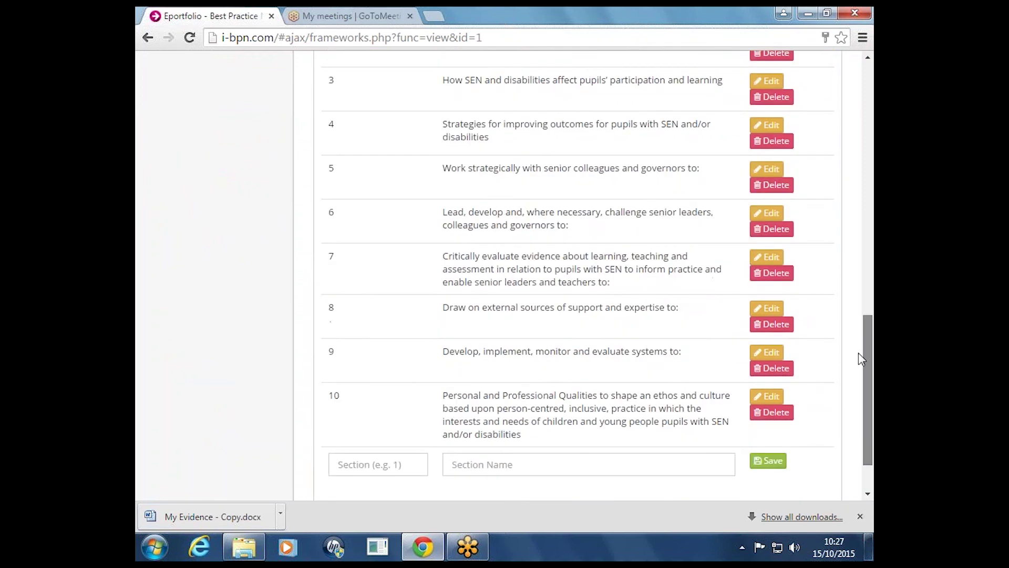
pyautogui.scroll(2, 862, 346)
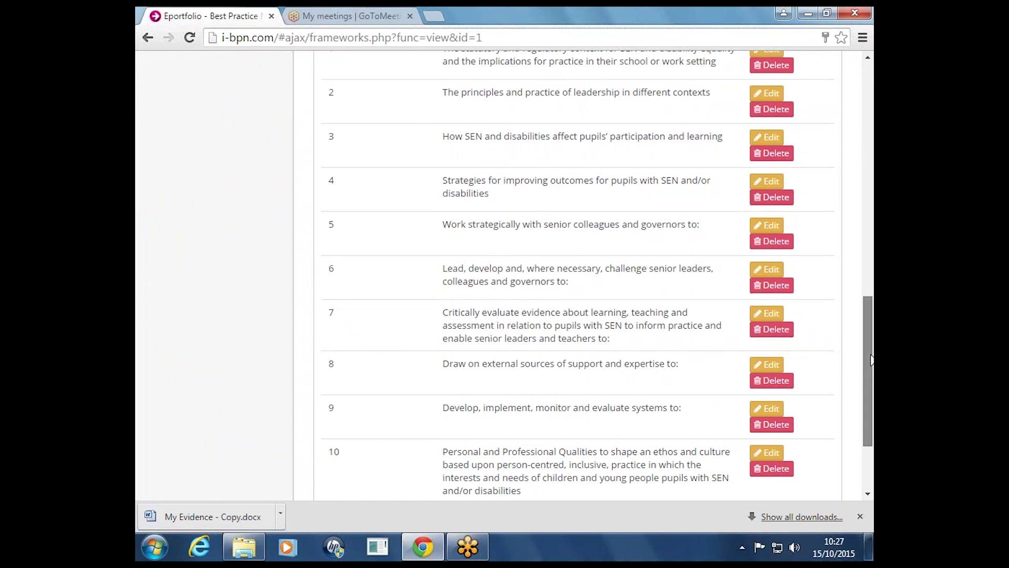
pyautogui.scroll(5, 873, 287)
pyautogui.scroll(1, 873, 287)
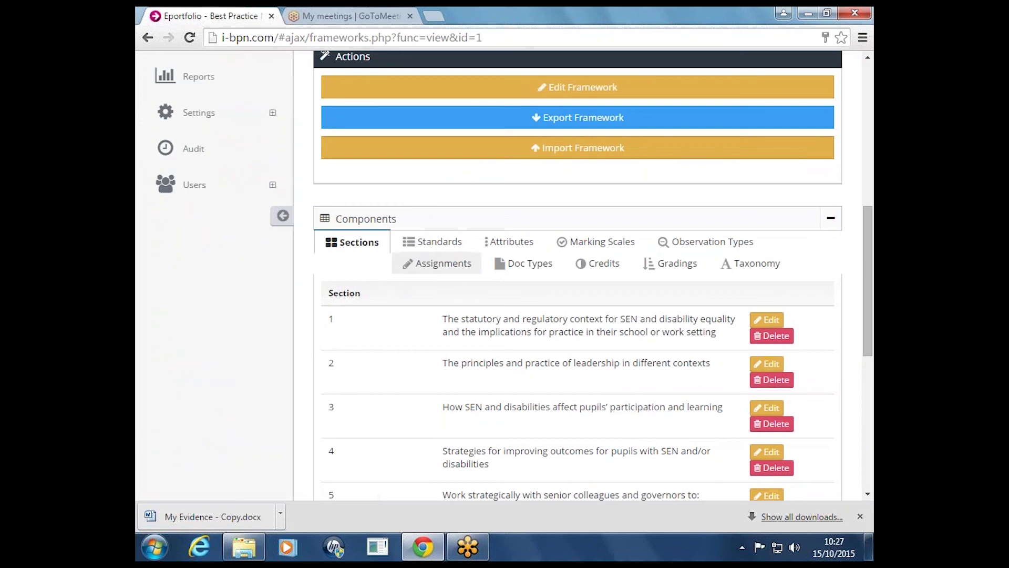
pyautogui.click(432, 245)
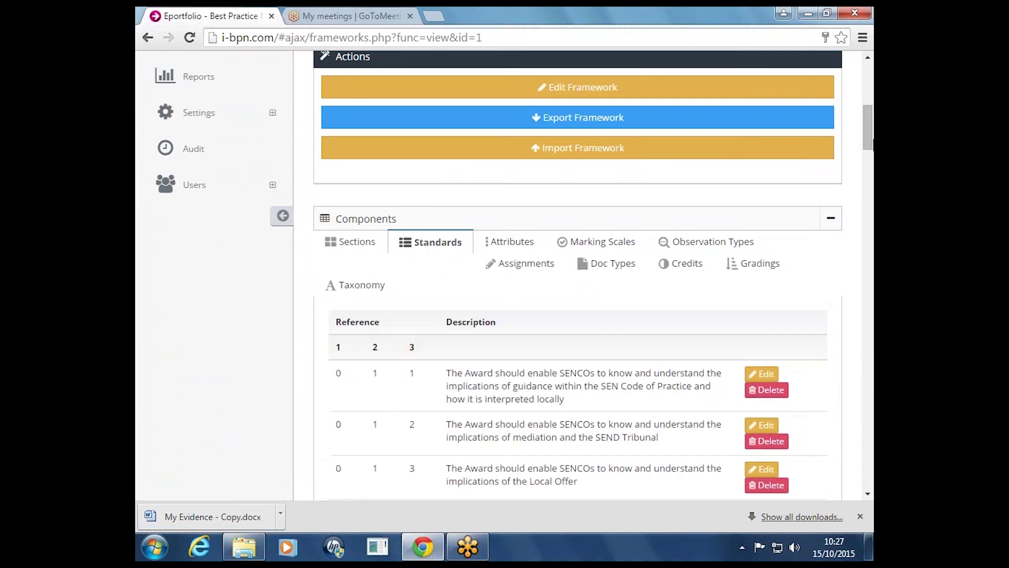
pyautogui.moveTo(872, 116); pyautogui.dragTo(865, 149)
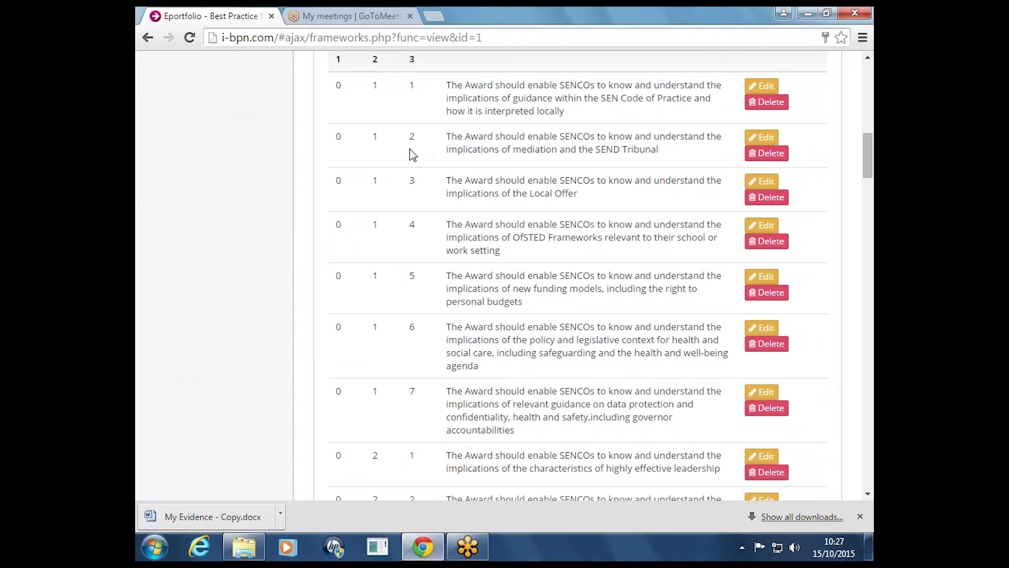
pyautogui.moveTo(866, 175); pyautogui.dragTo(836, 475)
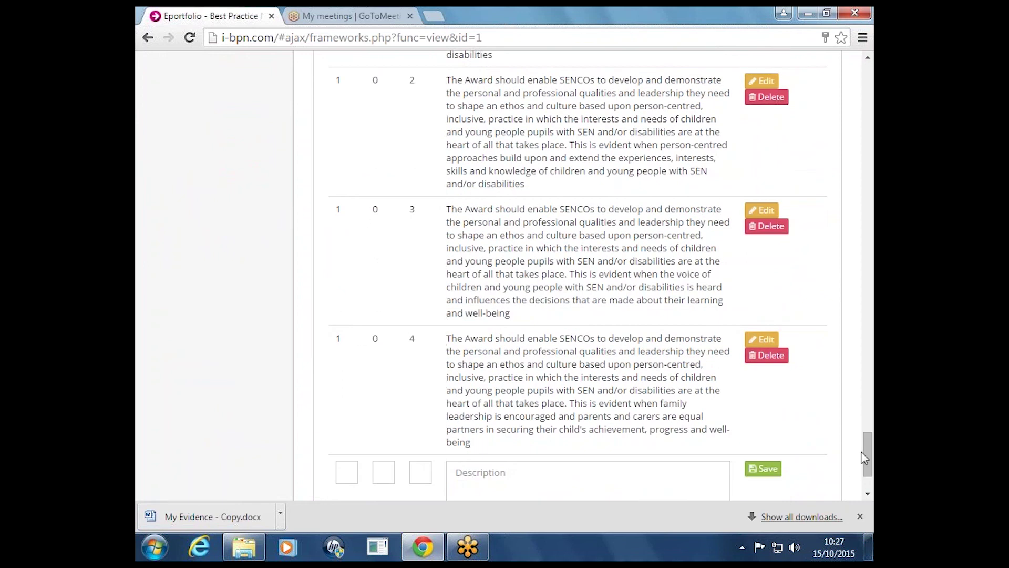
pyautogui.moveTo(865, 457); pyautogui.dragTo(873, 145)
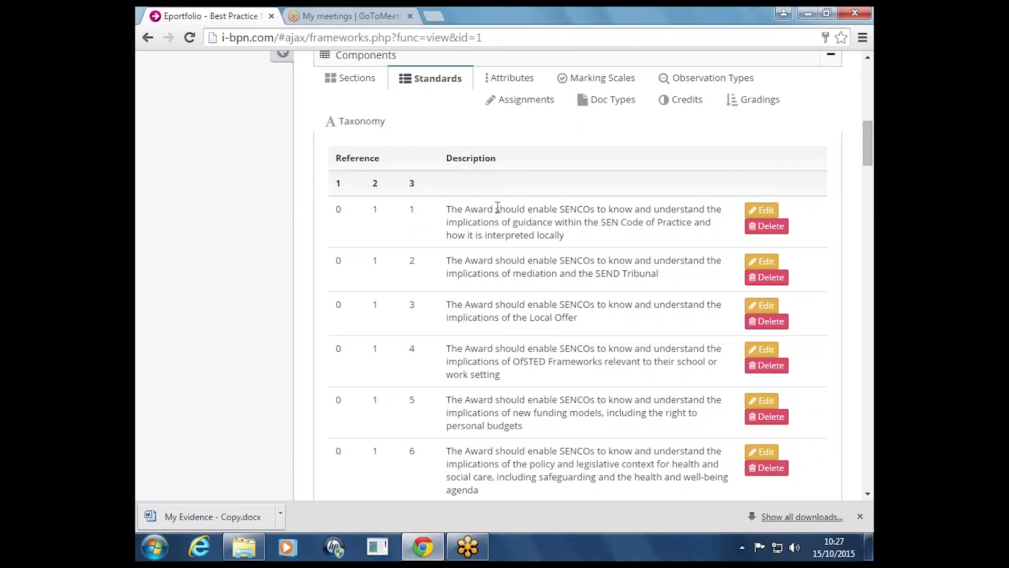
pyautogui.scroll(4, 874, 184)
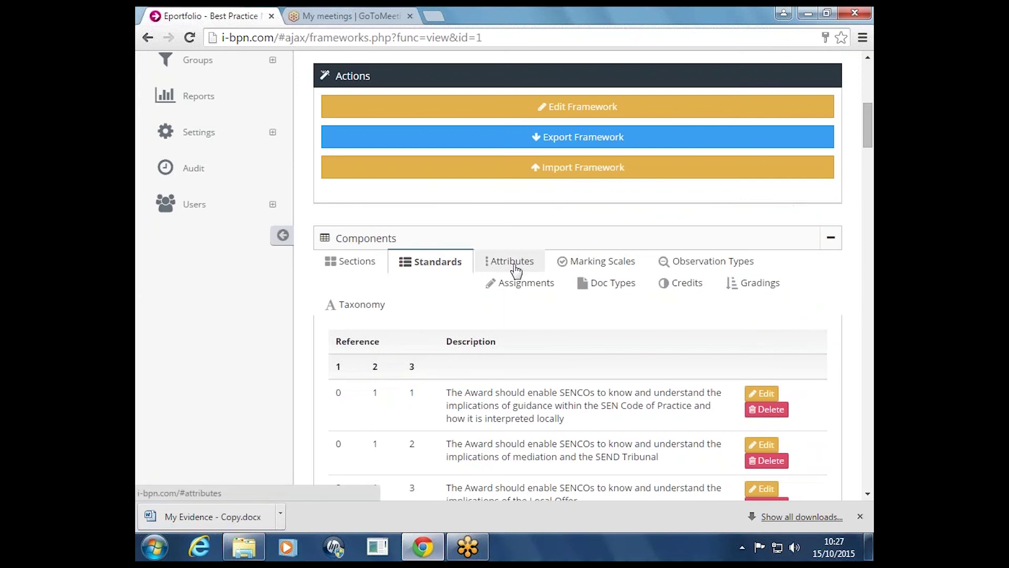
# Review NASENCO's Attributes and Marking Scales, then show its Face to Face and Online Module observation types
pyautogui.click(513, 265)
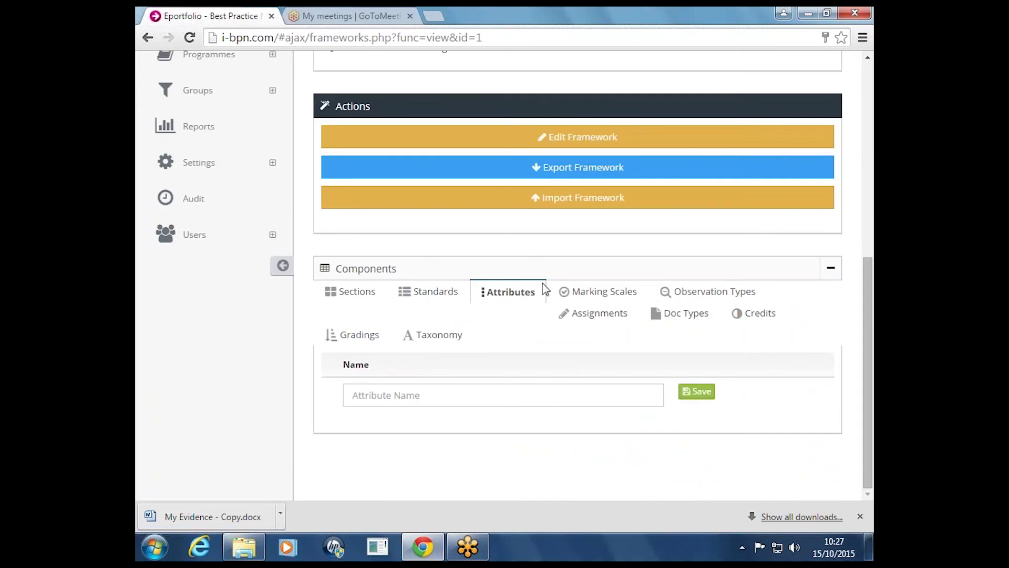
pyautogui.click(588, 294)
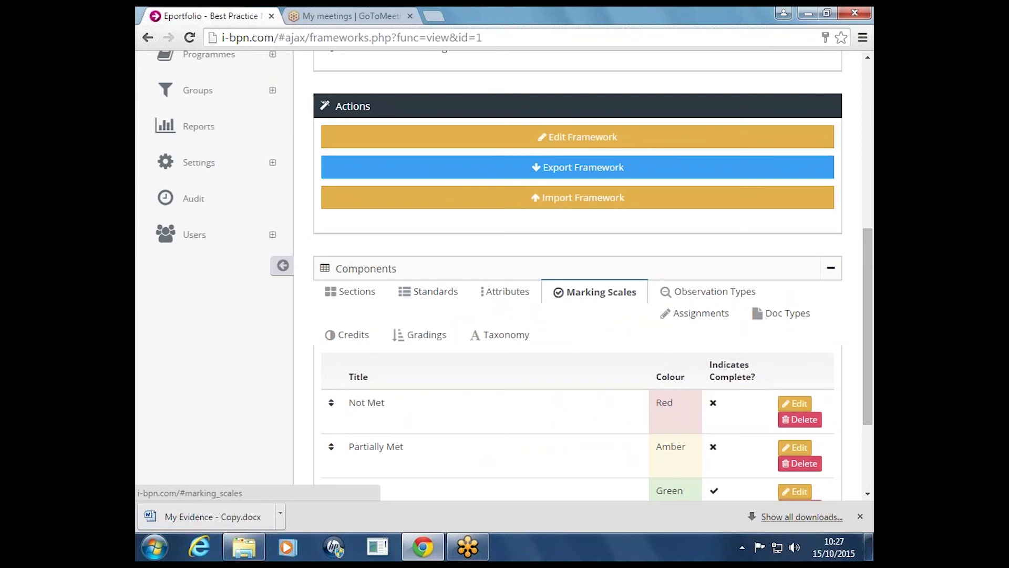
pyautogui.scroll(-3, 815, 331)
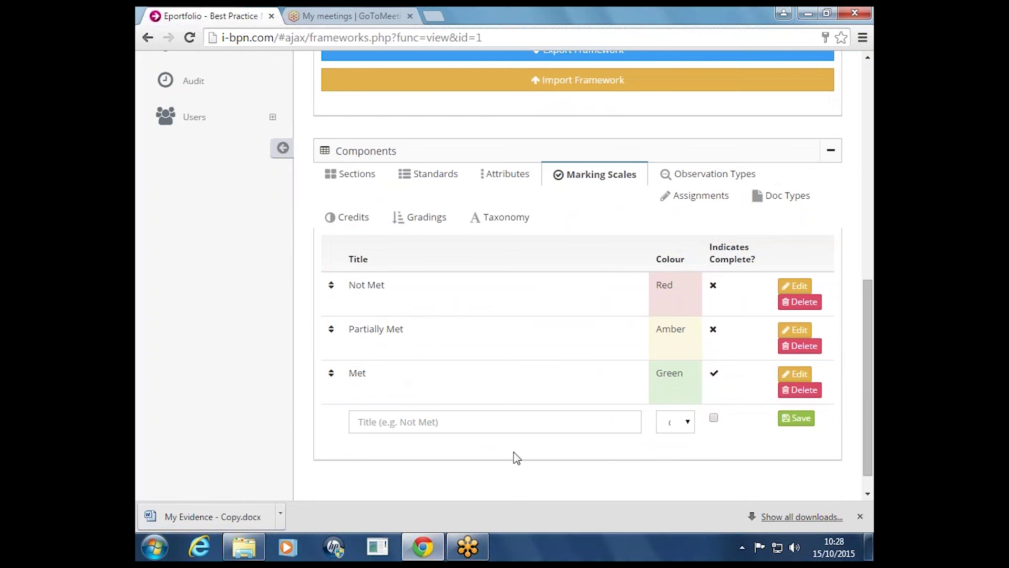
pyautogui.click(748, 181)
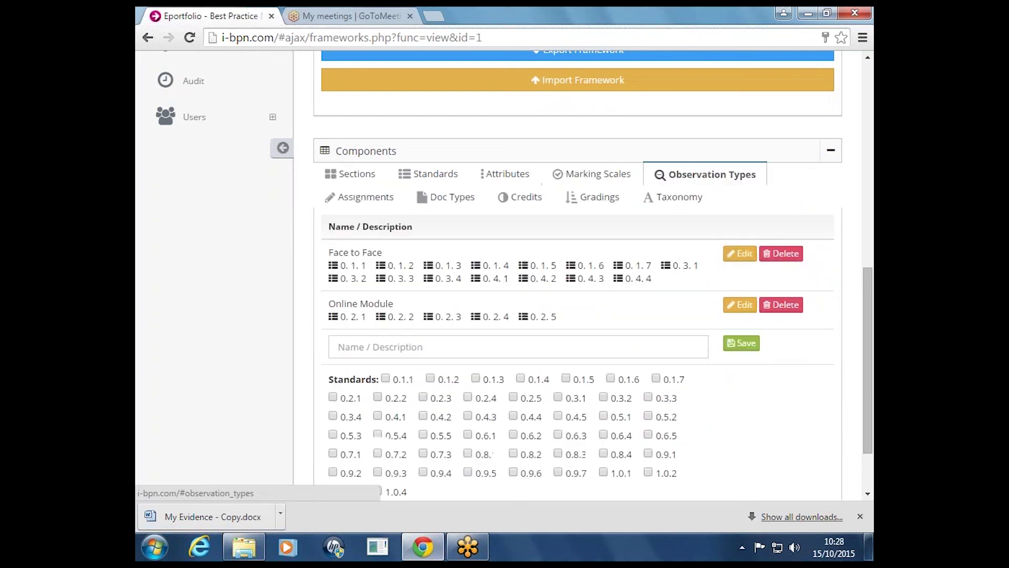
# Look over the Face to Face observation type and its standards checkboxes, then show the Assignments tab
pyautogui.scroll(1, 293, 405)
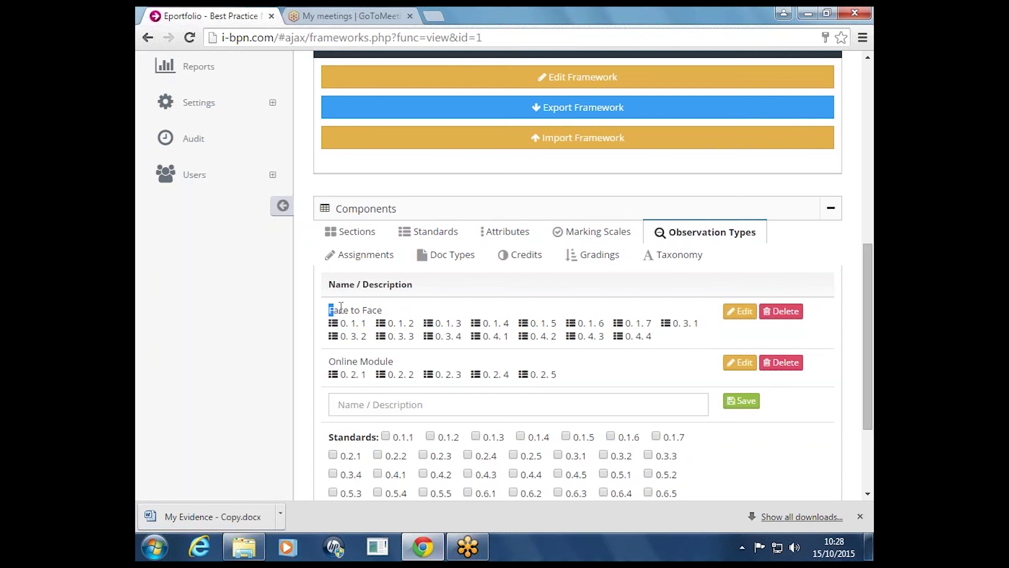
pyautogui.moveTo(329, 310); pyautogui.dragTo(383, 309)
pyautogui.click(363, 314)
pyautogui.moveTo(865, 340); pyautogui.dragTo(865, 400)
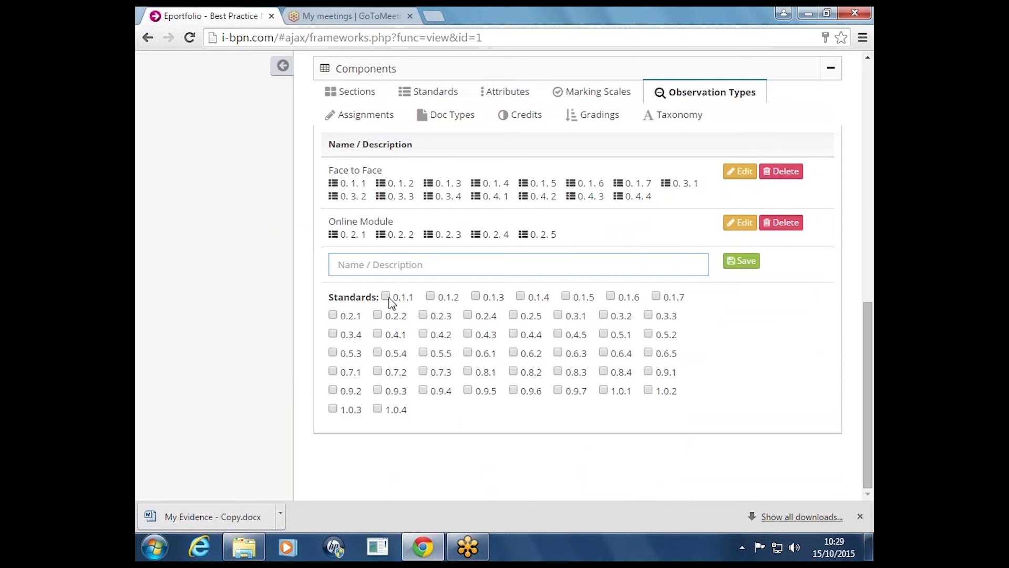
pyautogui.scroll(2, 870, 348)
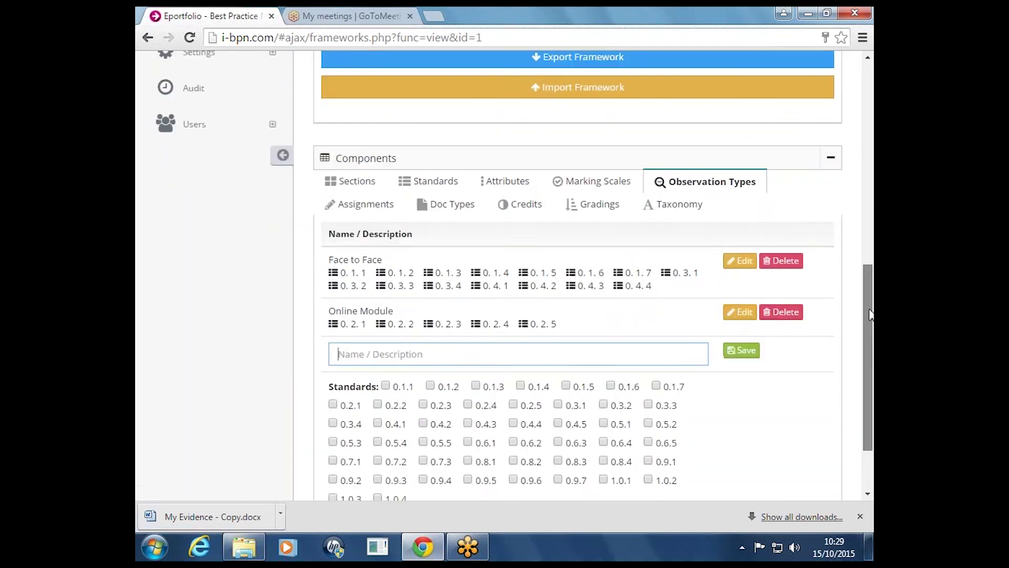
pyautogui.click(355, 204)
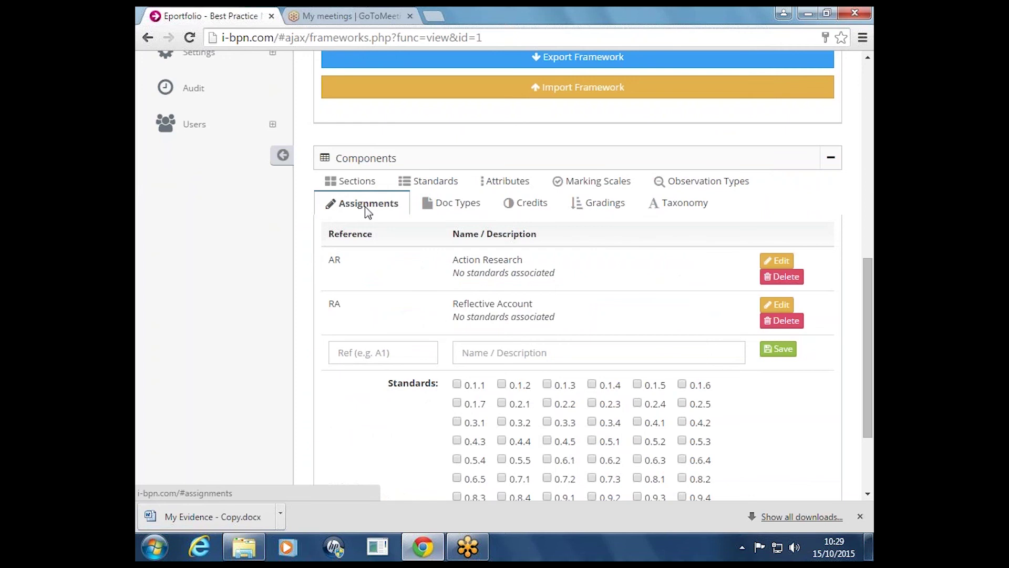
# Inspect the Action Research and Reflective Account assignment details, then move on to Doc Types
pyautogui.moveTo(867, 281); pyautogui.dragTo(865, 310)
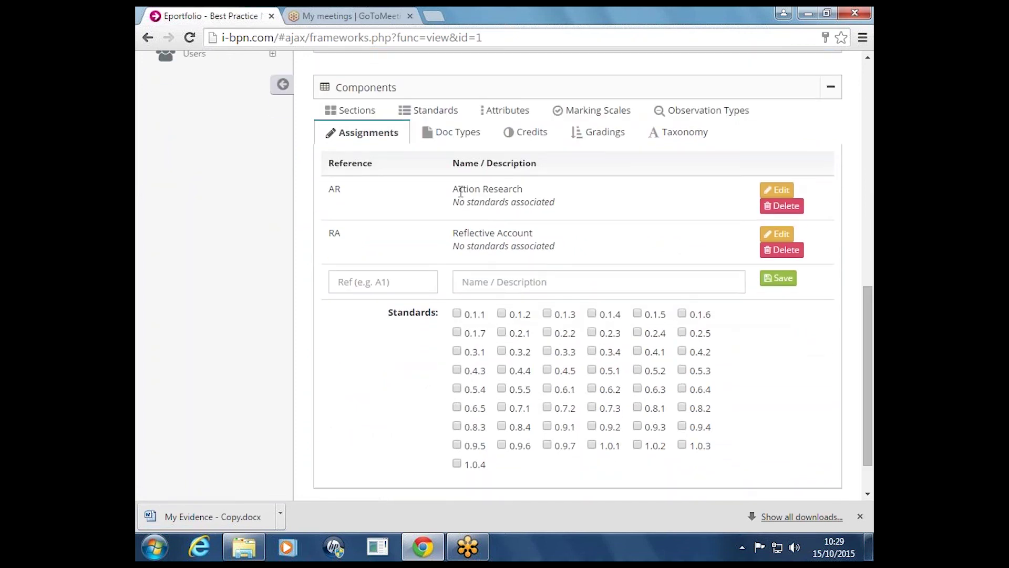
pyautogui.moveTo(459, 189); pyautogui.dragTo(513, 188)
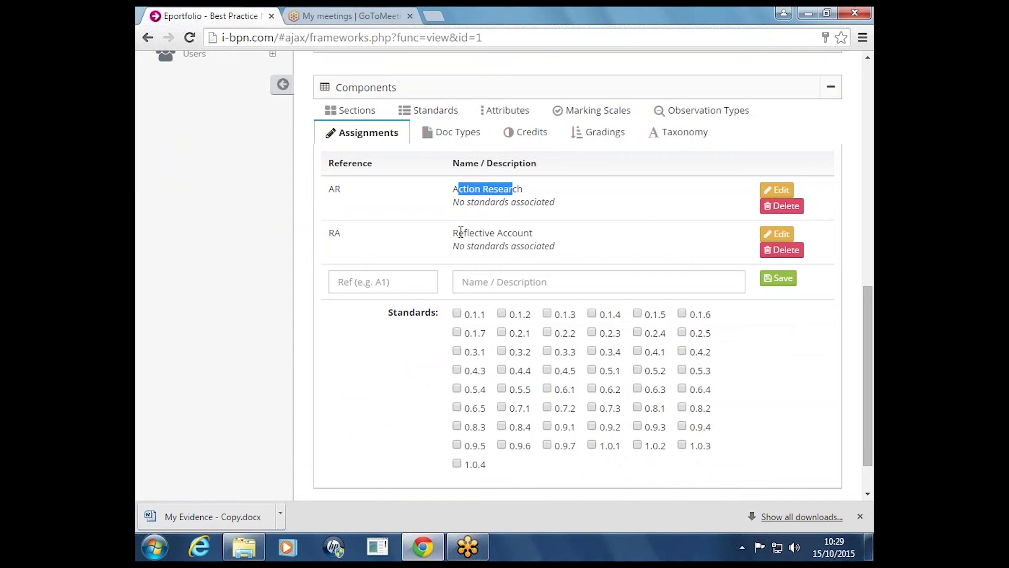
pyautogui.moveTo(459, 232); pyautogui.dragTo(517, 233)
pyautogui.click(556, 238)
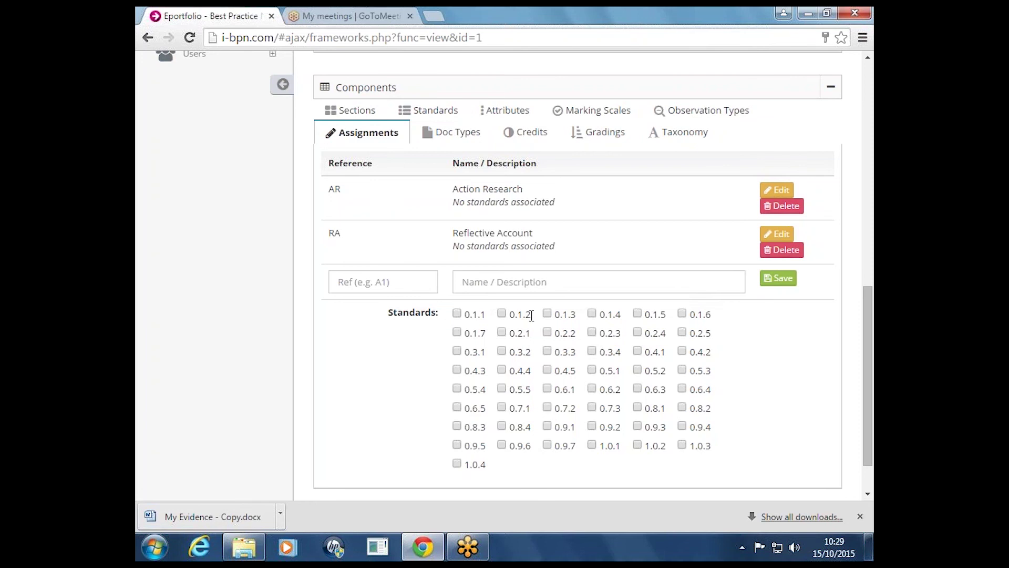
pyautogui.moveTo(457, 188); pyautogui.dragTo(551, 202)
pyautogui.click(483, 191)
pyautogui.moveTo(462, 189); pyautogui.dragTo(535, 206)
pyautogui.click(549, 202)
pyautogui.click(455, 134)
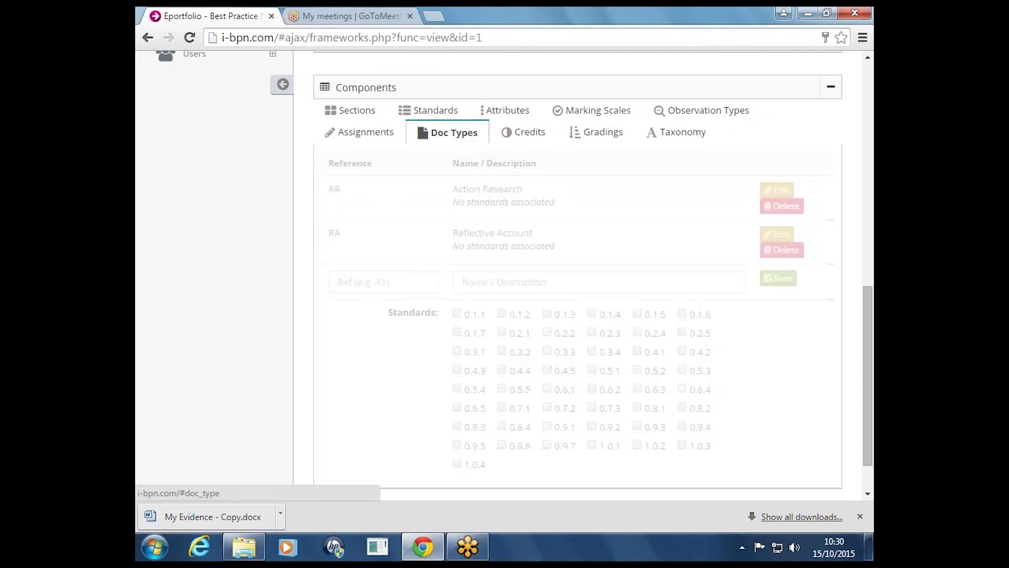
# Check the 15 credit value and the Credit amount field in Credits, then show Gradings
pyautogui.click(524, 346)
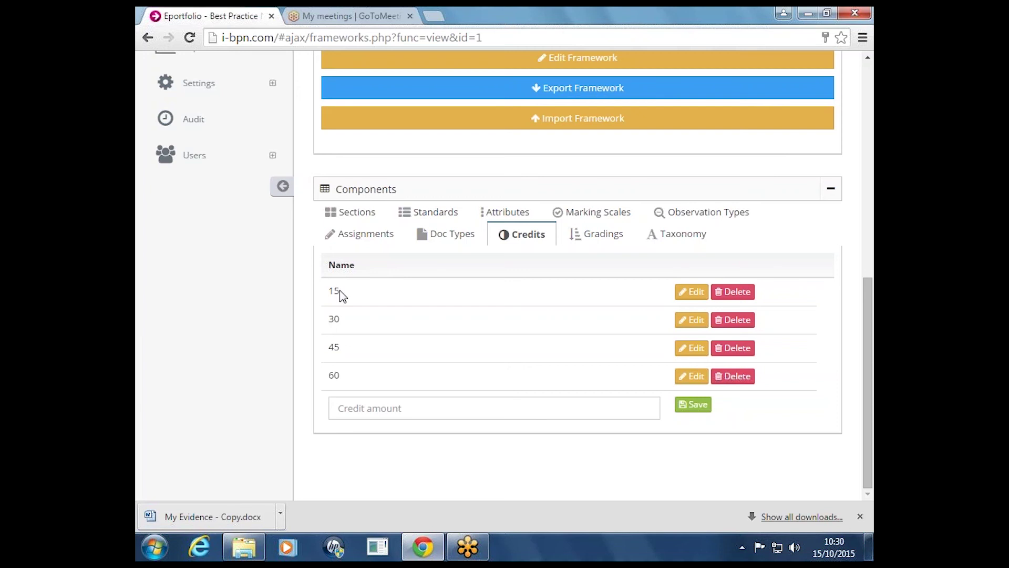
pyautogui.moveTo(341, 292); pyautogui.dragTo(327, 290)
pyautogui.click(338, 322)
pyautogui.click(338, 405)
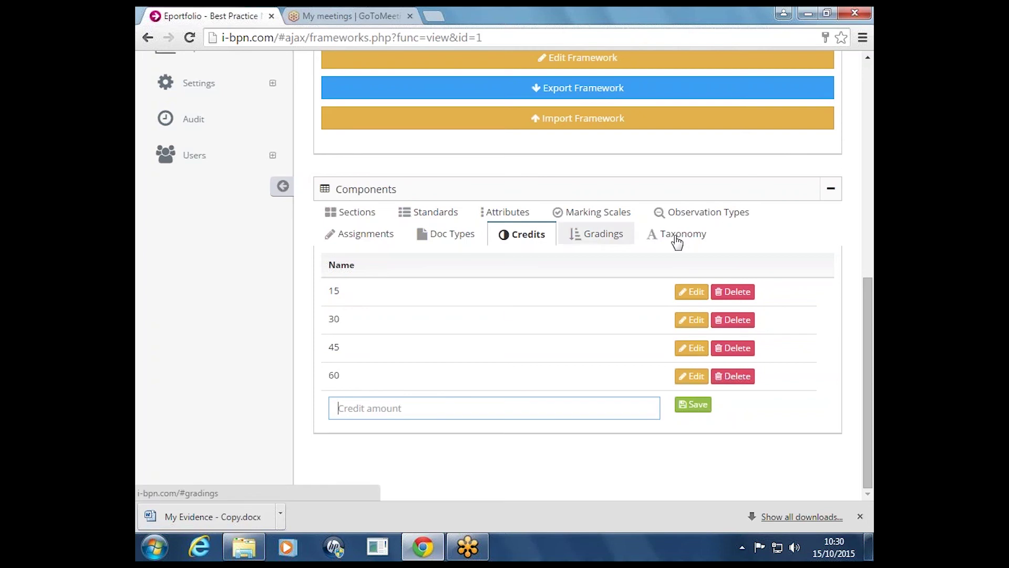
pyautogui.click(627, 240)
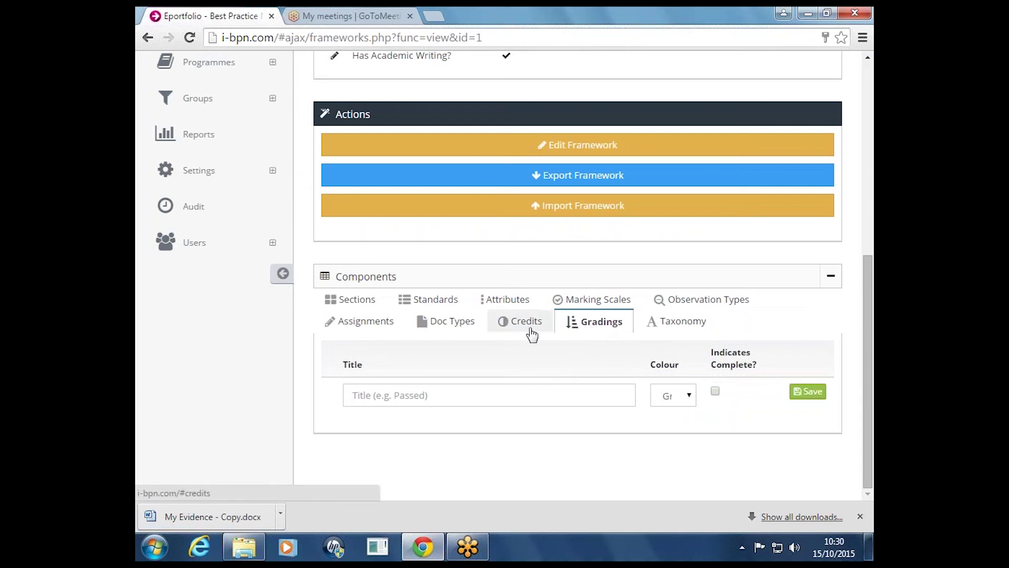
# Open the Taxonomy list and start editing the candidate term without saving
pyautogui.click(697, 327)
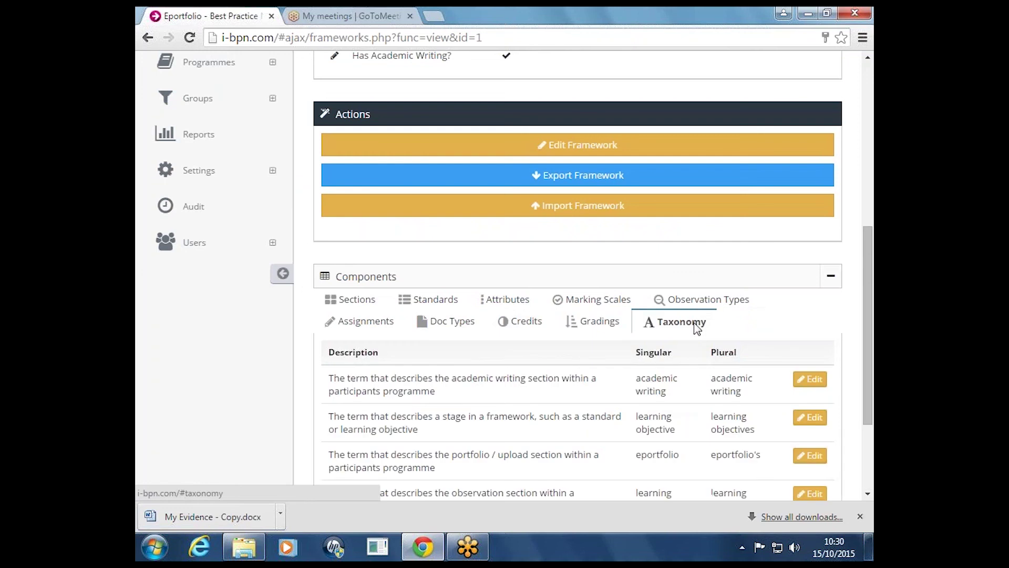
pyautogui.moveTo(862, 271); pyautogui.dragTo(862, 331)
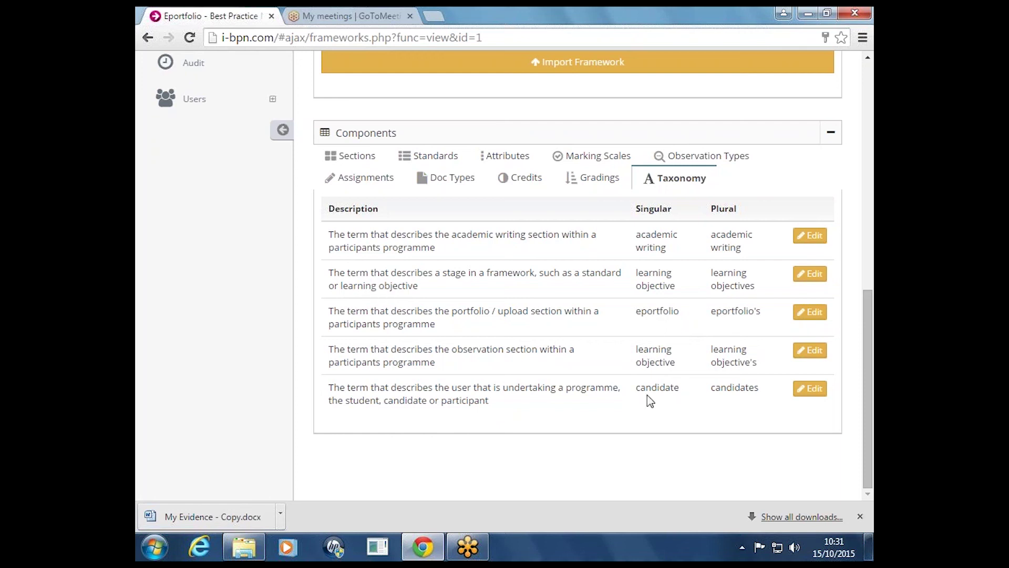
pyautogui.moveTo(646, 387); pyautogui.dragTo(783, 422)
pyautogui.click(811, 395)
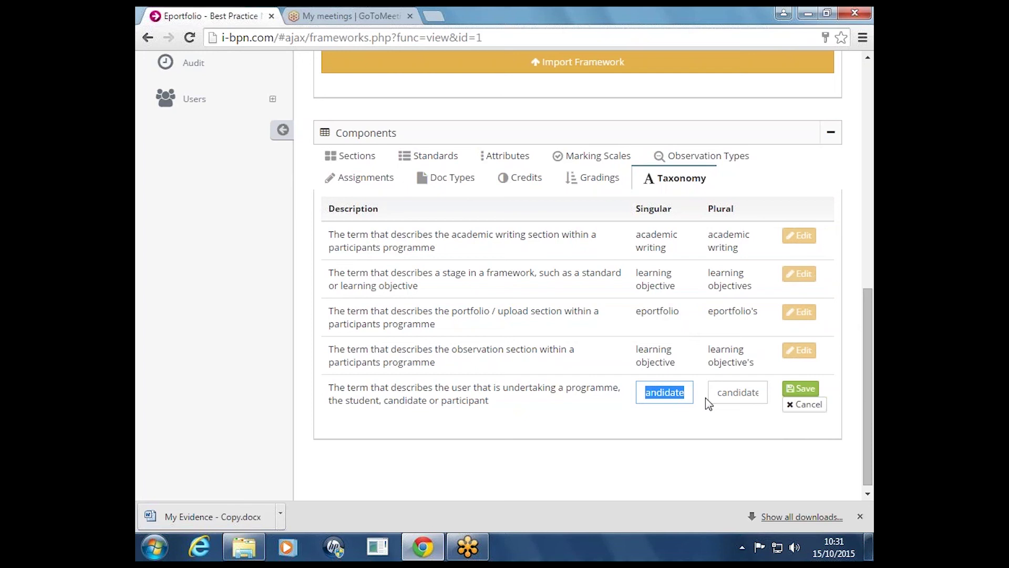
pyautogui.click(683, 443)
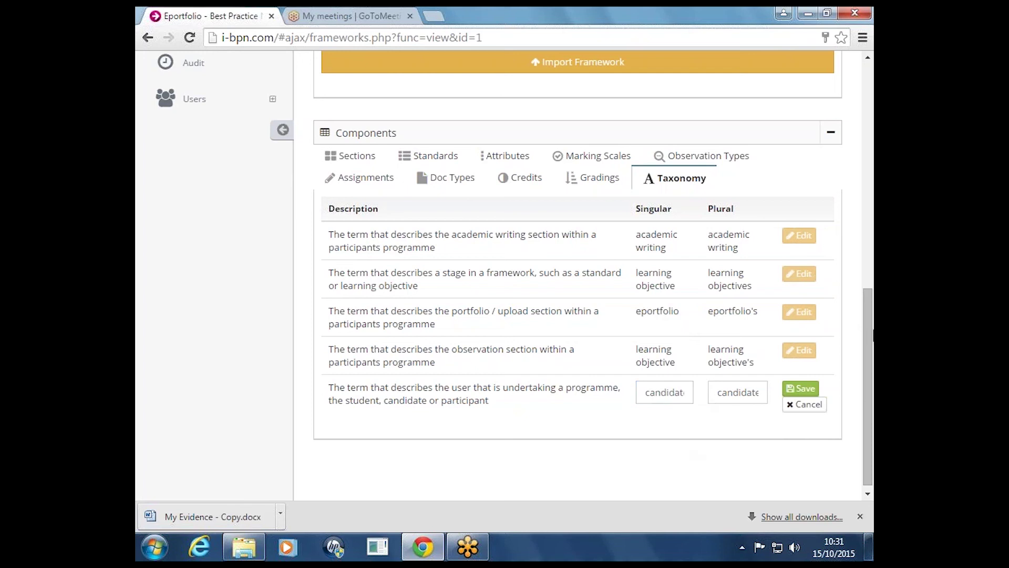
# Look at the academic writing term and scroll back up to the Framework Overview
pyautogui.moveTo(870, 335); pyautogui.dragTo(870, 297)
pyautogui.moveTo(637, 322); pyautogui.dragTo(676, 338)
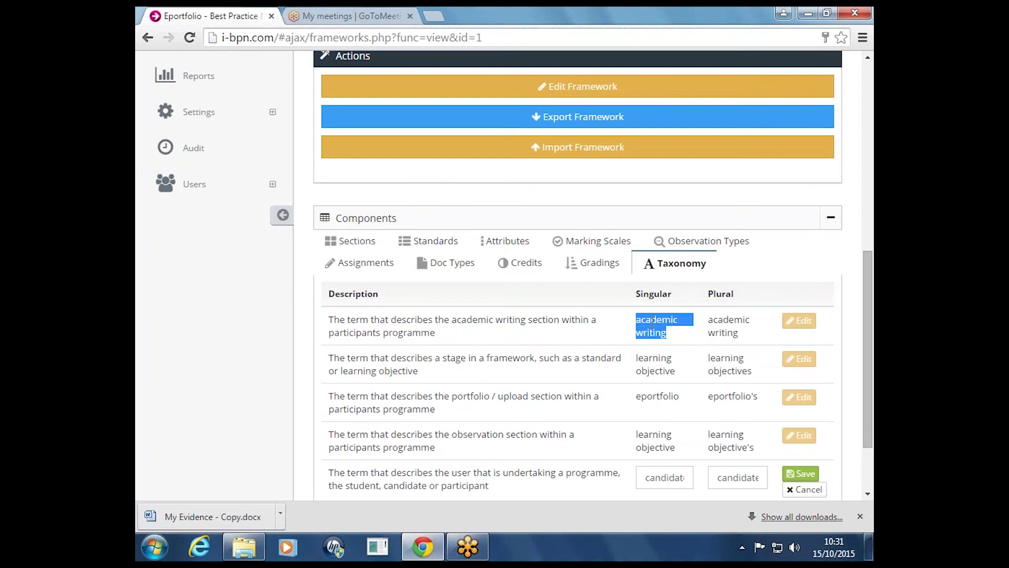
pyautogui.moveTo(871, 334); pyautogui.dragTo(871, 147)
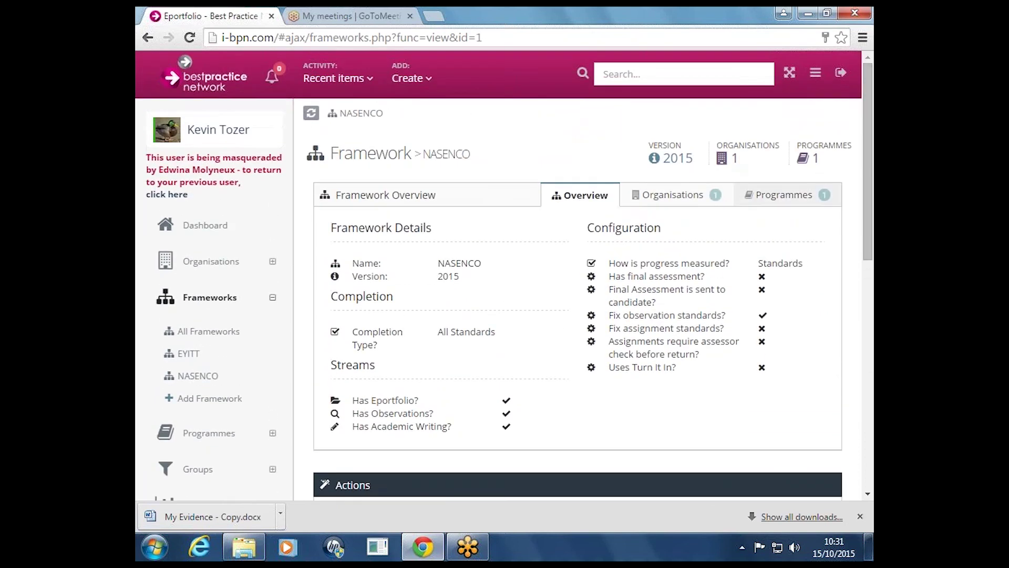